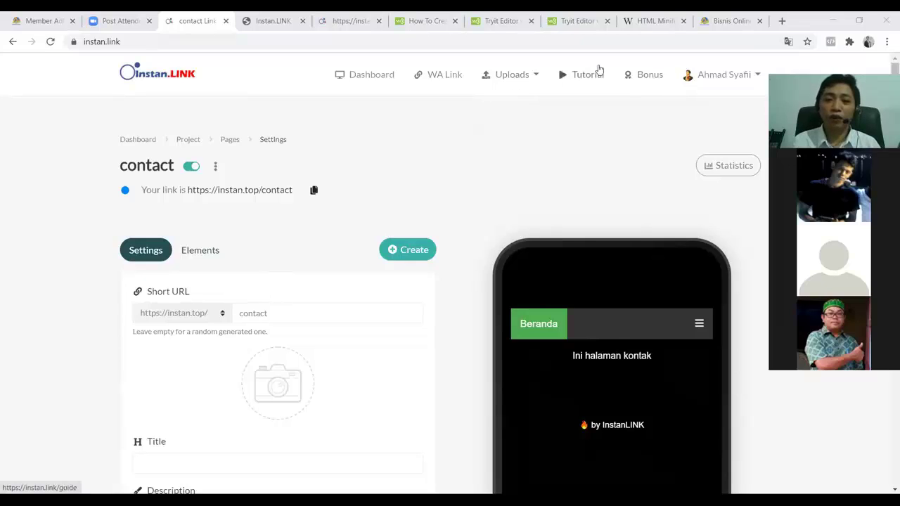
Open the Instan.LINK bonus downloads page in a new tab
{"action": "left_click", "coordinate": [652, 76], "text": "ctrl"}
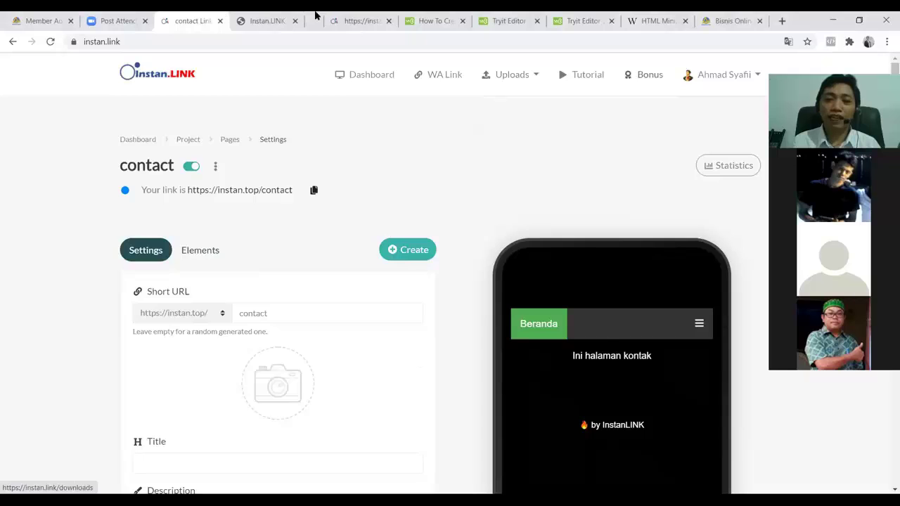
{"action": "left_click", "coordinate": [312, 17]}
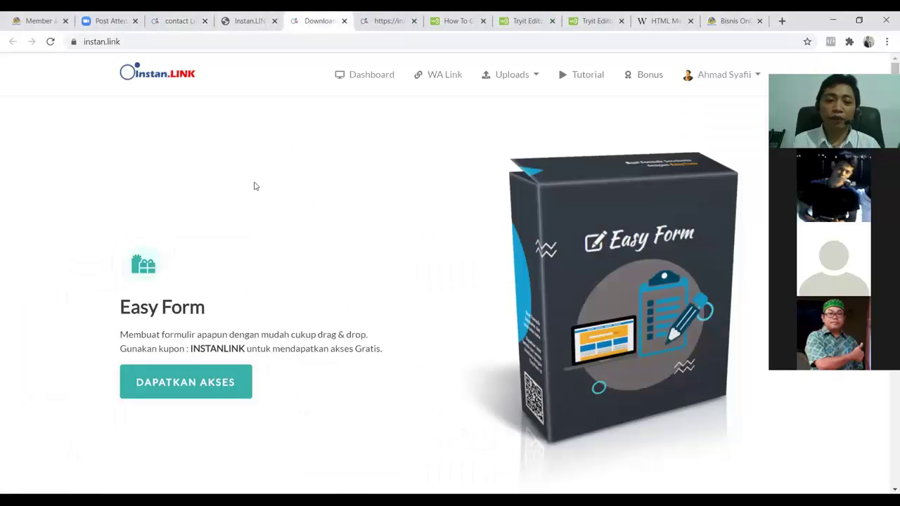
{"action": "scroll", "coordinate": [177, 242], "scroll_direction": "down", "scroll_amount": 2}
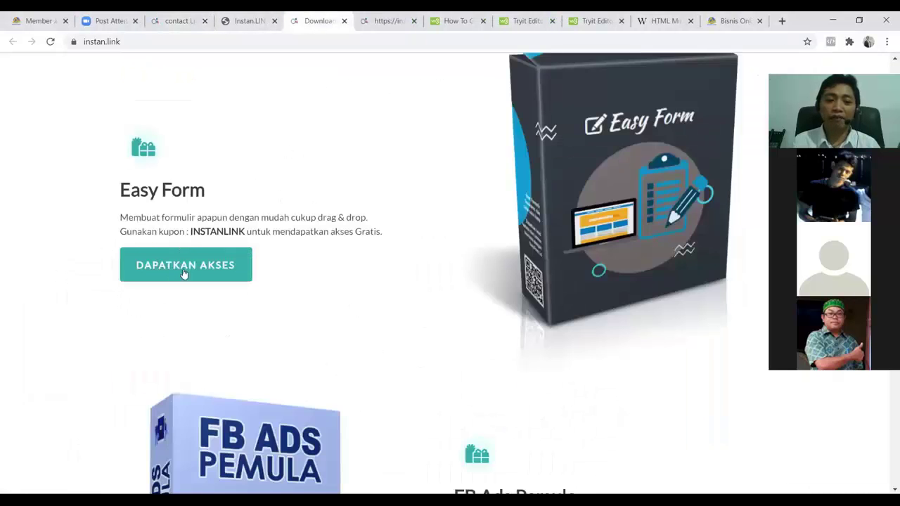
{"action": "scroll", "coordinate": [151, 331], "scroll_direction": "up", "scroll_amount": 1}
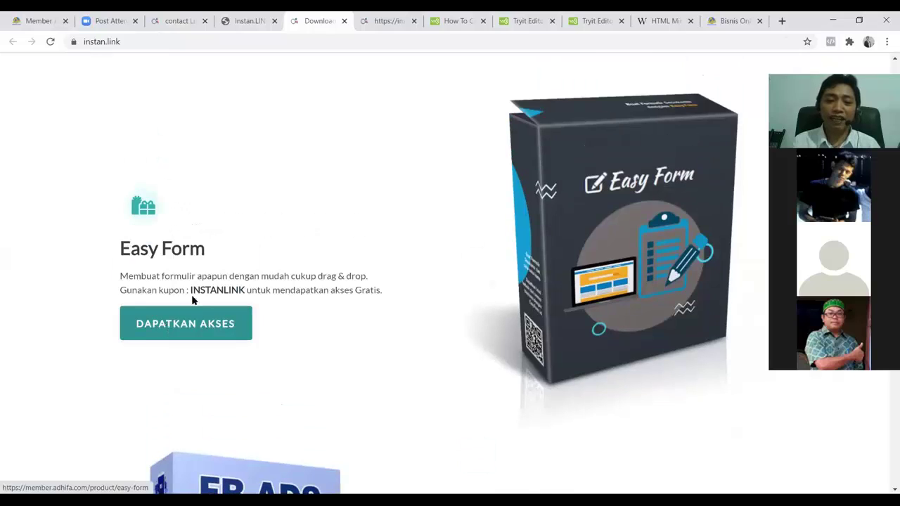
Copy the Easy Form coupon code INSTANLINK and go to the Easy Form purchase page
{"action": "left_click_drag", "start_coordinate": [191, 289], "coordinate": [245, 289]}
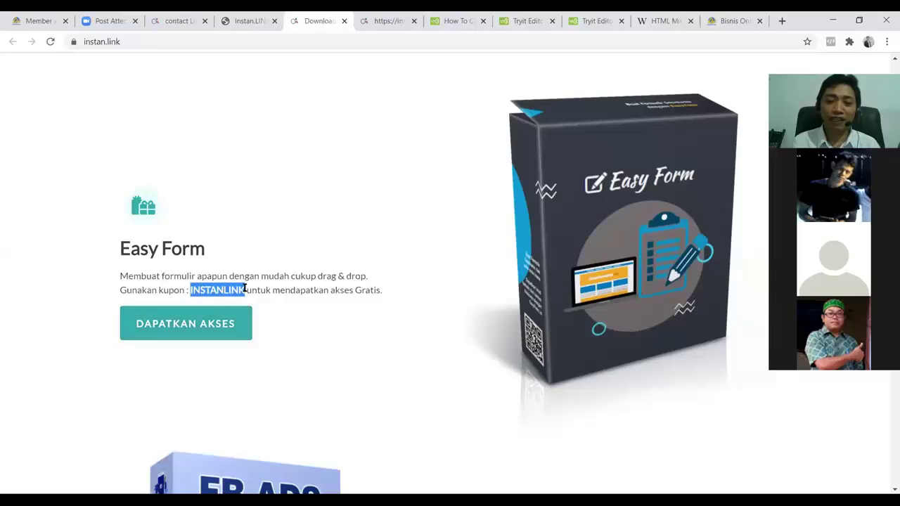
{"action": "right_click", "coordinate": [226, 286]}
{"action": "left_click", "coordinate": [243, 294]}
{"action": "left_click", "coordinate": [172, 326]}
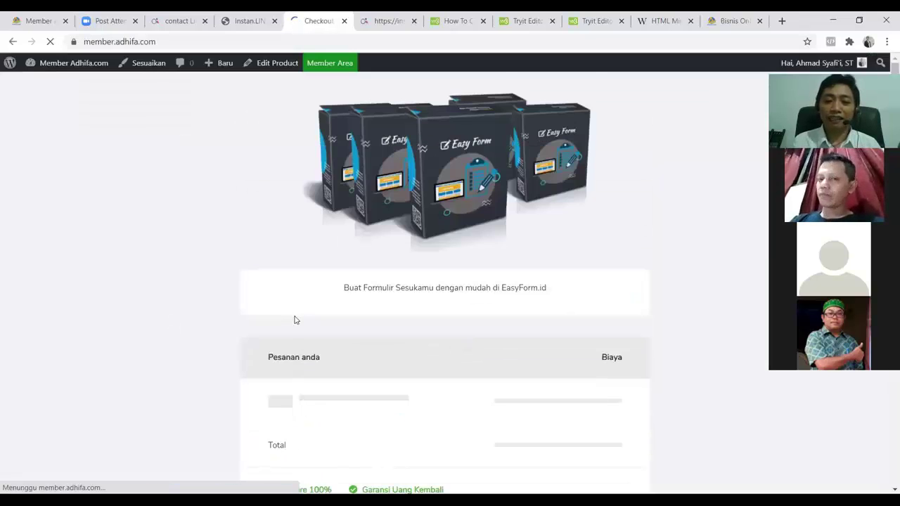
Paste INSTANLINK into the Kode Diskon field and apply it
{"action": "scroll", "coordinate": [396, 305], "scroll_direction": "down", "scroll_amount": 2}
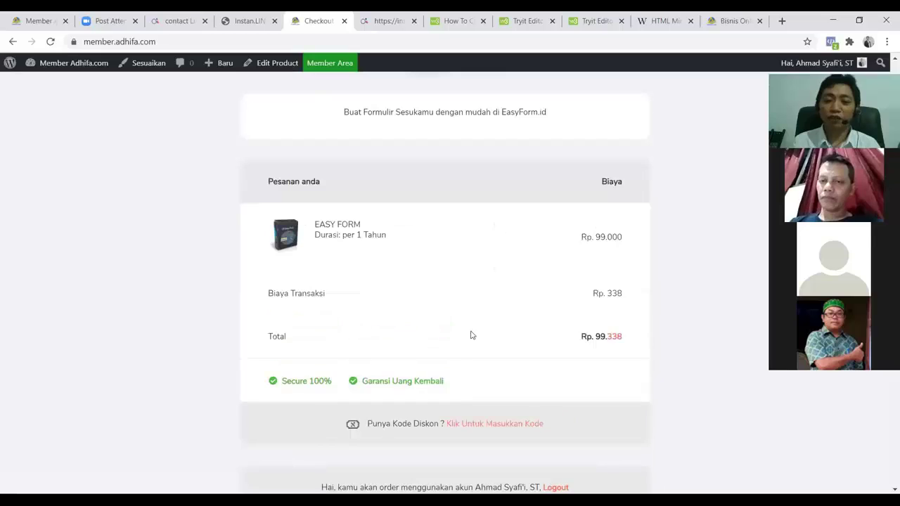
{"action": "scroll", "coordinate": [481, 351], "scroll_direction": "down", "scroll_amount": 1}
{"action": "left_click", "coordinate": [490, 367]}
{"action": "scroll", "coordinate": [400, 331], "scroll_direction": "down", "scroll_amount": 2}
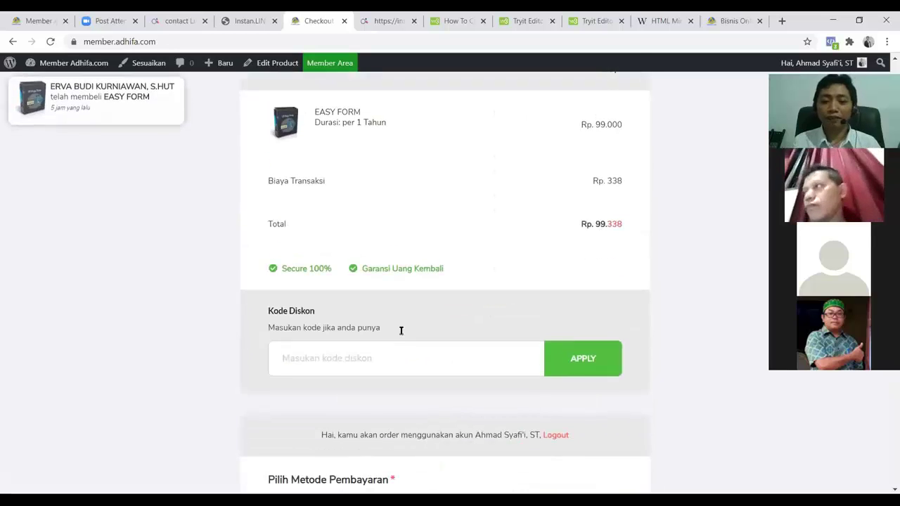
{"action": "left_click", "coordinate": [365, 302]}
{"action": "key", "text": "ctrl+v"}
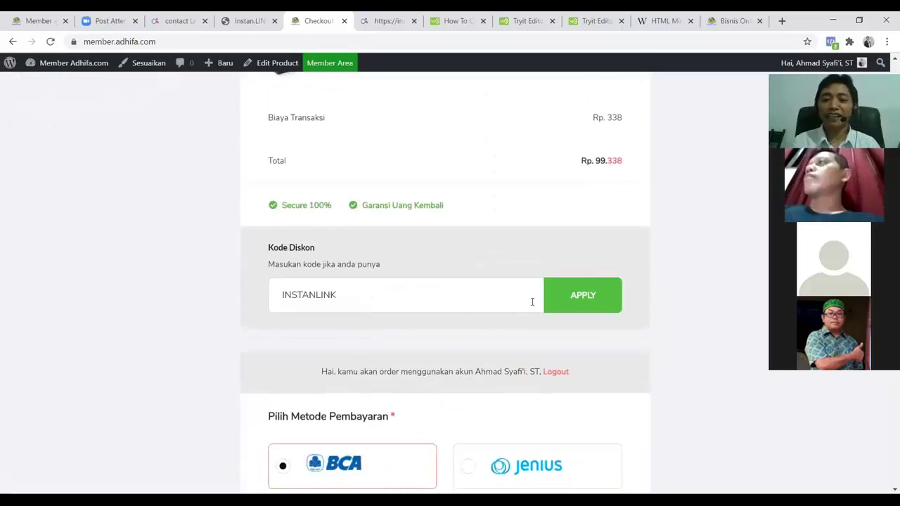
{"action": "key", "text": "Return"}
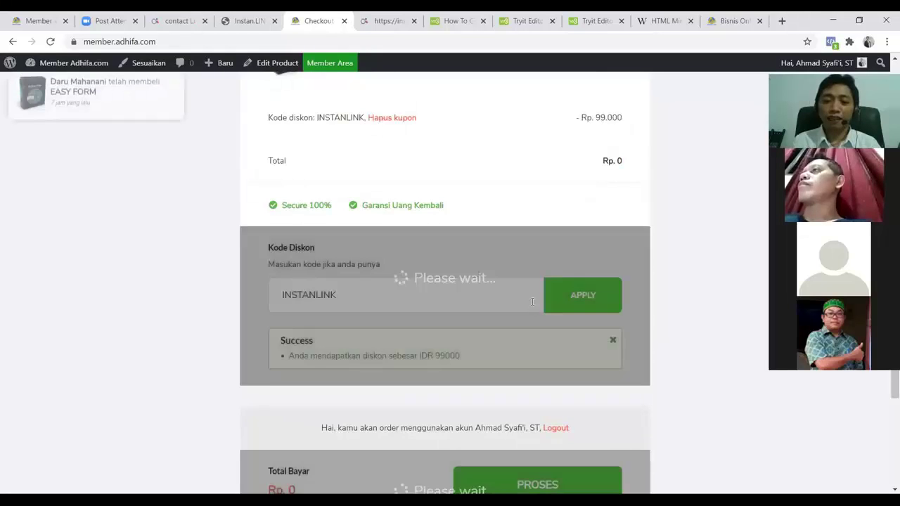
Review the checkout and highlight the Rp. 0 total payment amount
{"action": "scroll", "coordinate": [375, 295], "scroll_direction": "down", "scroll_amount": 1}
{"action": "scroll", "coordinate": [325, 311], "scroll_direction": "down", "scroll_amount": 2}
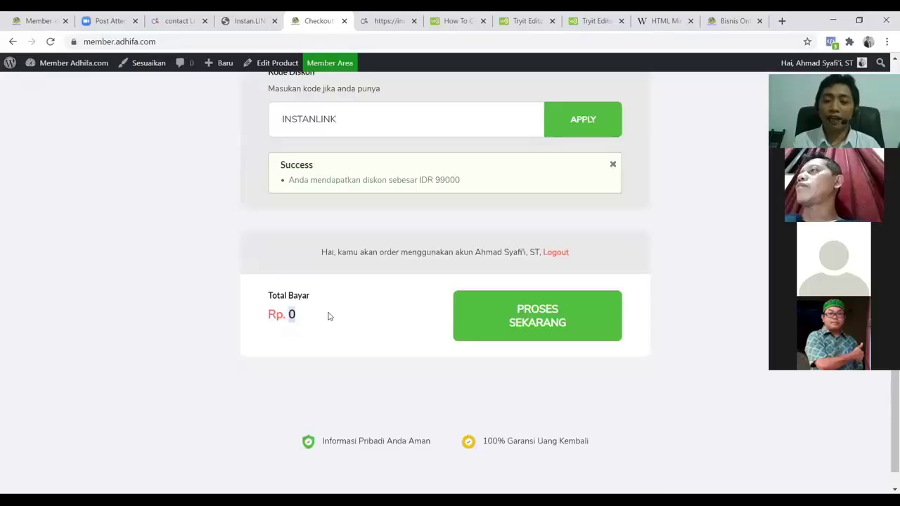
{"action": "scroll", "coordinate": [327, 317], "scroll_direction": "up", "scroll_amount": 1}
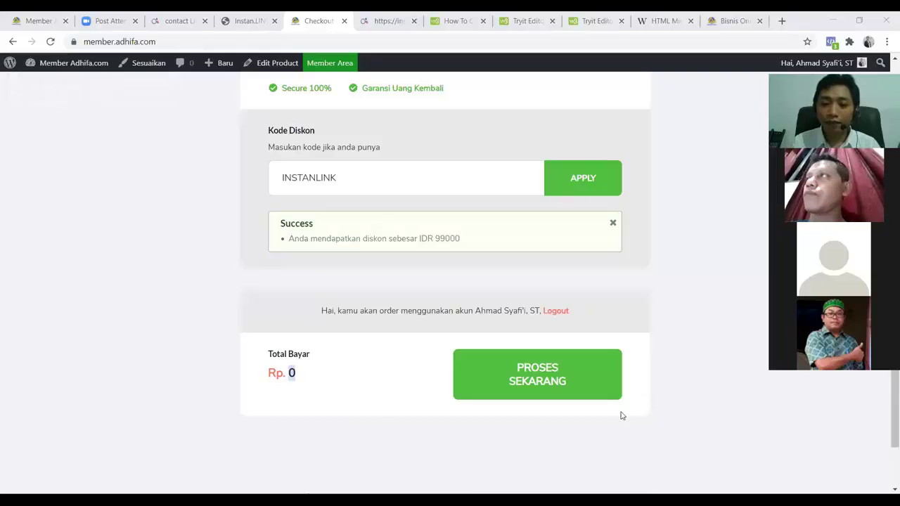
{"action": "scroll", "coordinate": [564, 410], "scroll_direction": "up", "scroll_amount": 1}
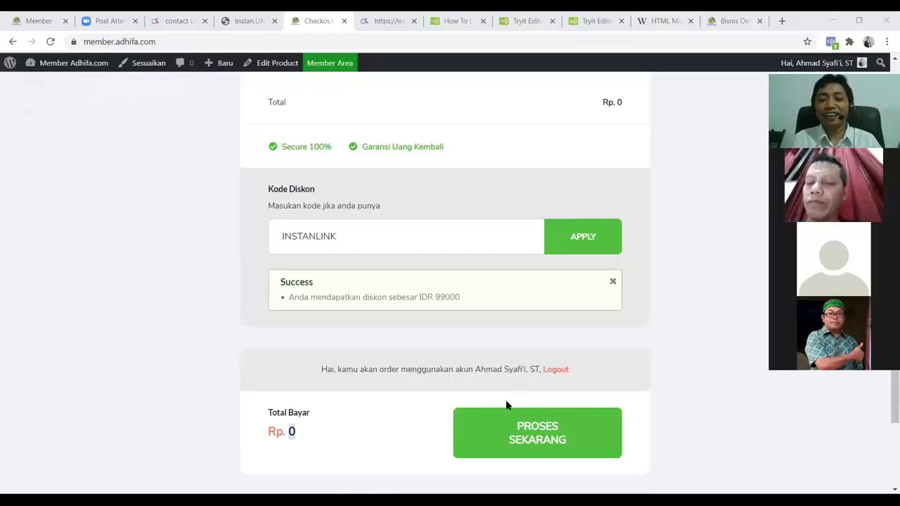
{"action": "scroll", "coordinate": [427, 369], "scroll_direction": "up", "scroll_amount": 1}
{"action": "scroll", "coordinate": [427, 369], "scroll_direction": "up", "scroll_amount": 2}
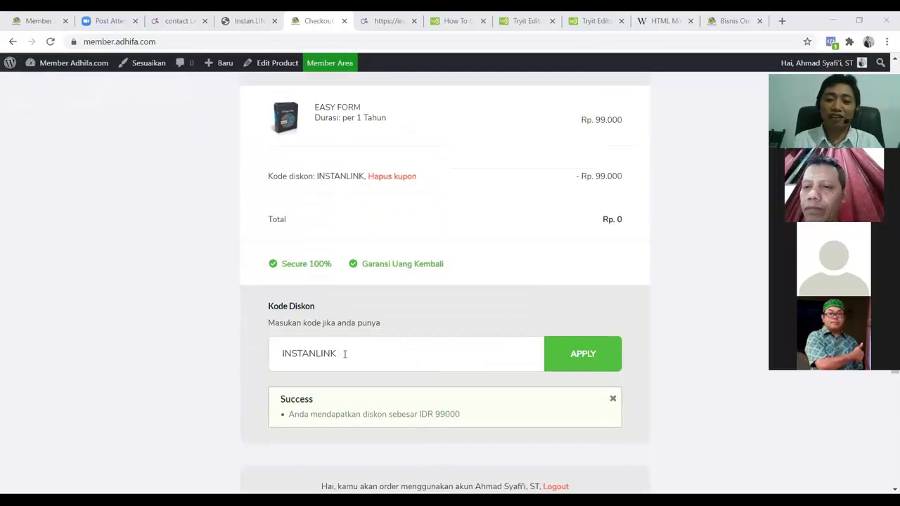
{"action": "left_click_drag", "start_coordinate": [345, 353], "coordinate": [241, 352]}
{"action": "scroll", "coordinate": [288, 326], "scroll_direction": "down", "scroll_amount": 3}
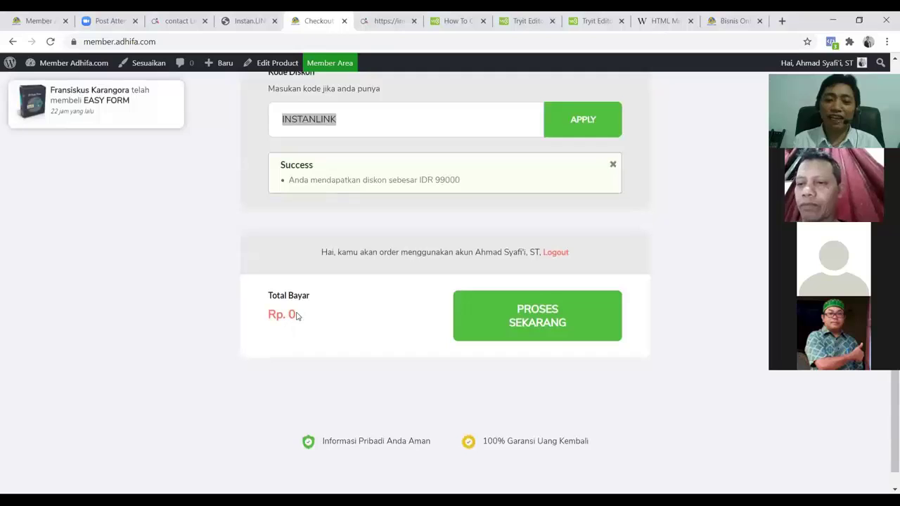
{"action": "double_click", "coordinate": [291, 314]}
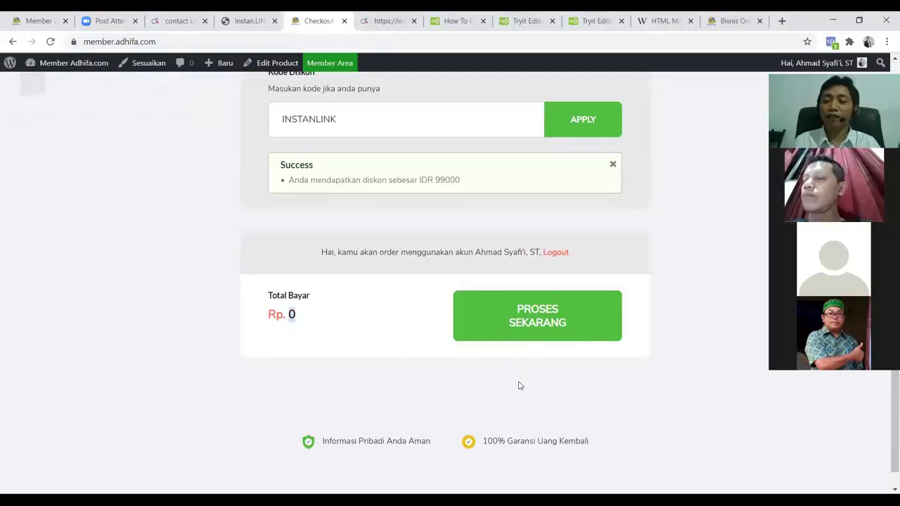
{"action": "scroll", "coordinate": [456, 391], "scroll_direction": "up", "scroll_amount": 7}
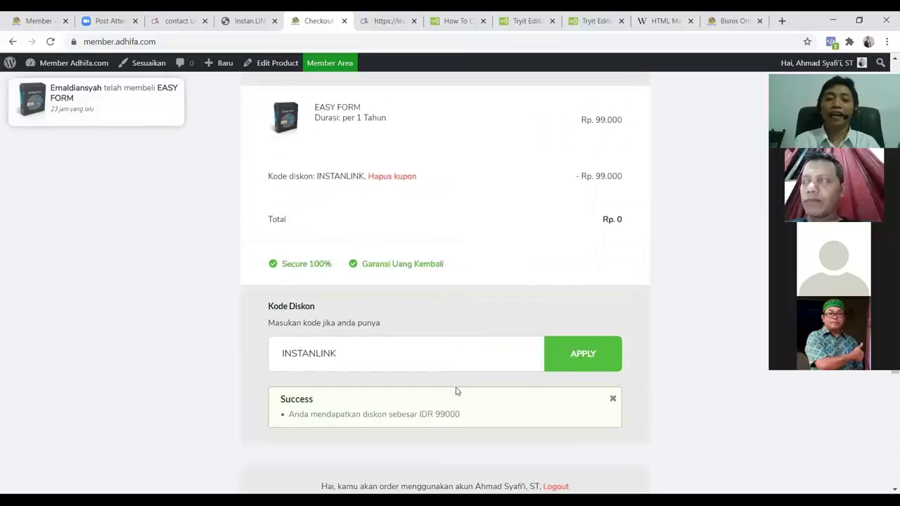
{"action": "scroll", "coordinate": [468, 329], "scroll_direction": "down", "scroll_amount": 3}
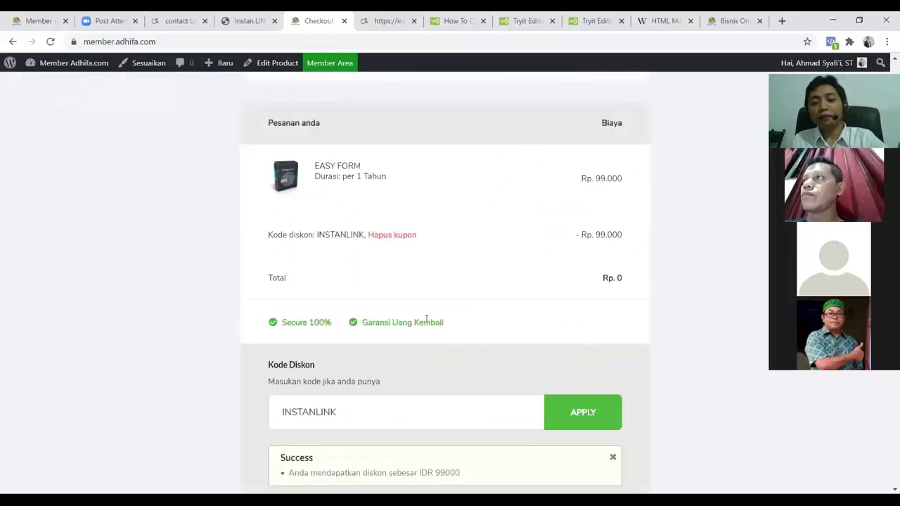
Enter the Easy Form site address in the browser to load its sign-in page
{"action": "scroll", "coordinate": [425, 338], "scroll_direction": "down", "scroll_amount": 2}
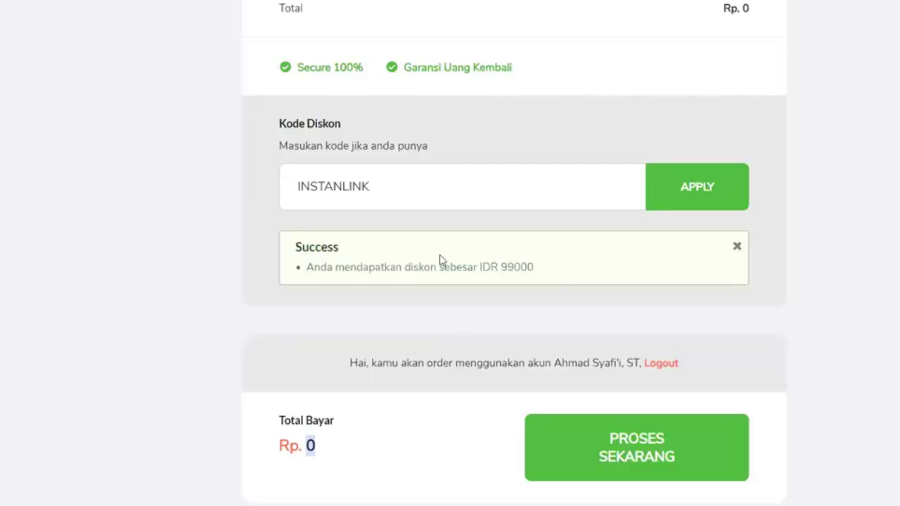
{"action": "type", "text": "ea"}
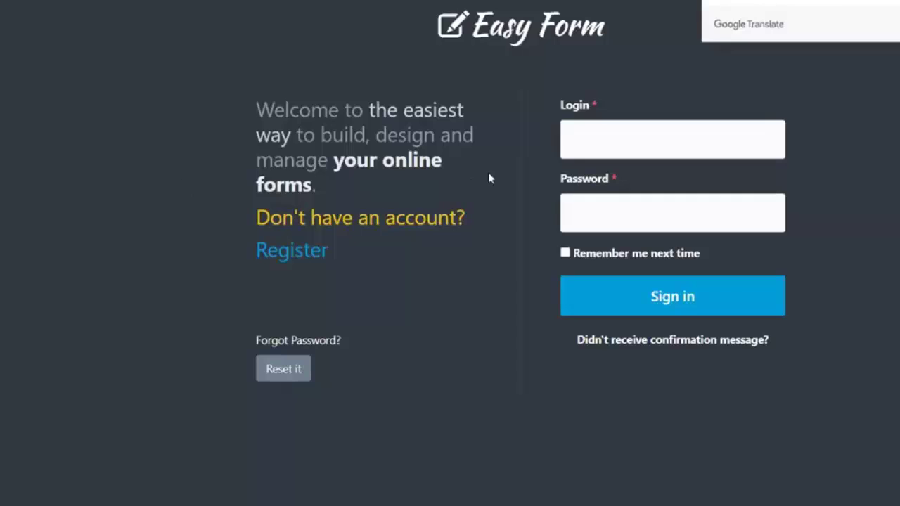
Try signing in to Easy Form with the saved login and the account password
{"action": "left_click", "coordinate": [679, 153]}
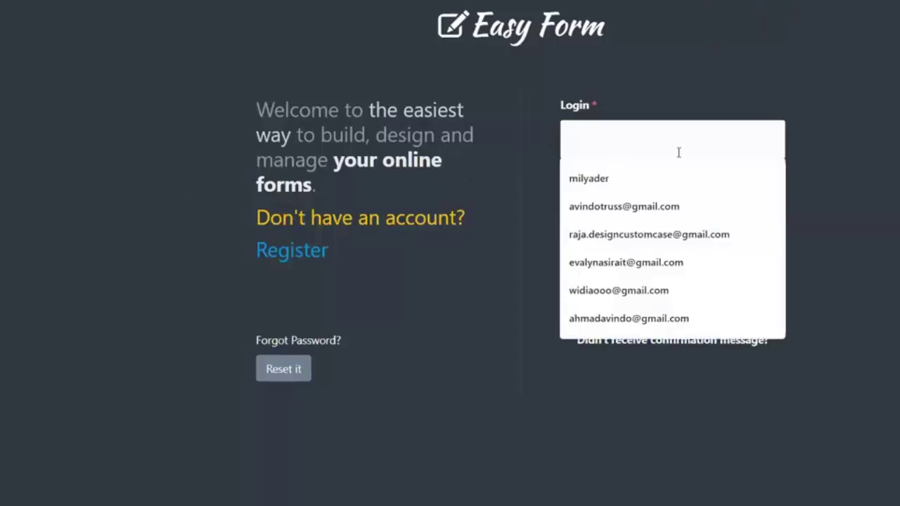
{"action": "left_click", "coordinate": [647, 211]}
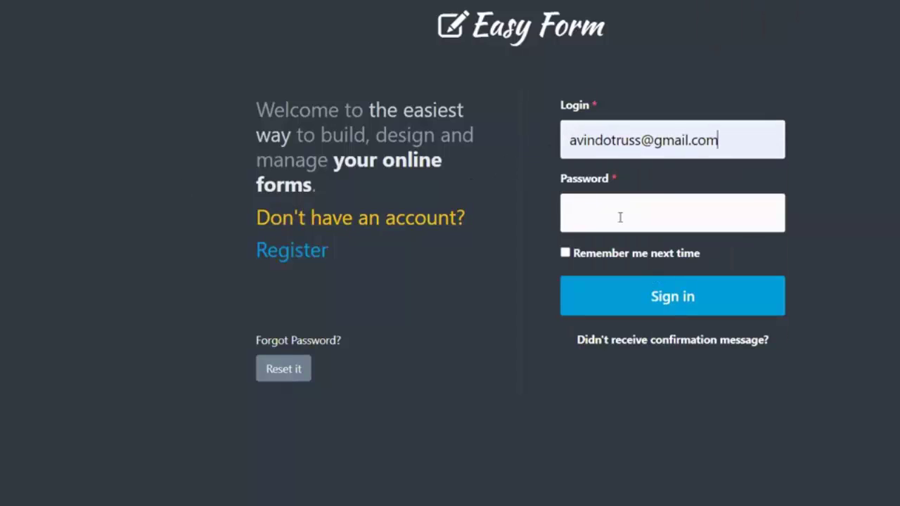
{"action": "left_click", "coordinate": [620, 216]}
{"action": "type", "text": "••••••"}
{"action": "left_click", "coordinate": [648, 310]}
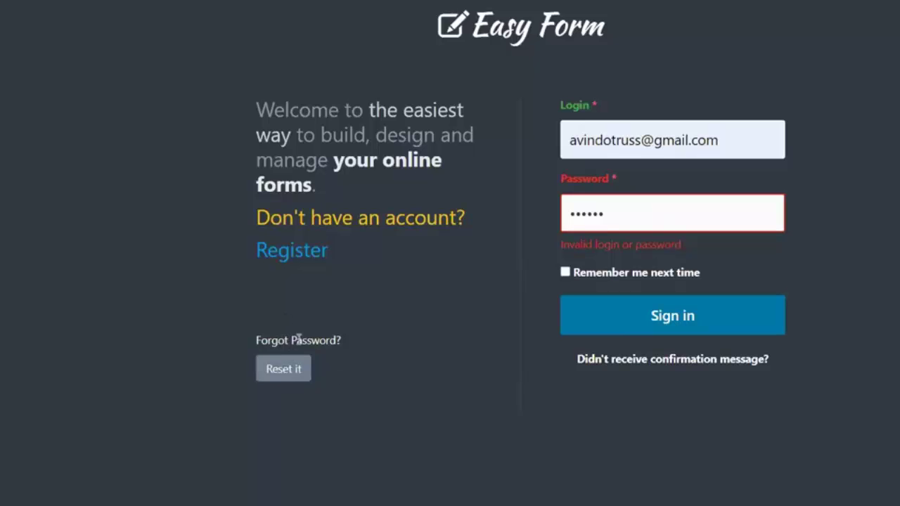
Request password-reset instructions for the account's e-mail address
{"action": "left_click", "coordinate": [276, 372]}
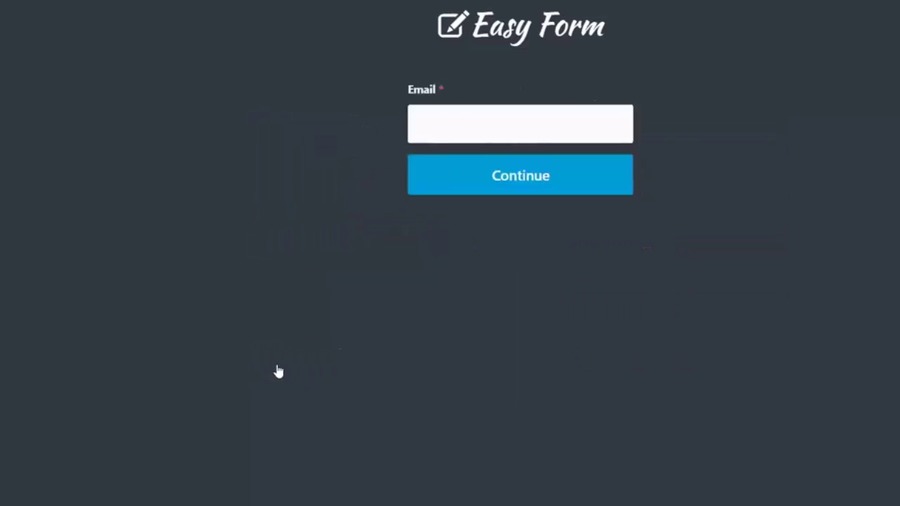
{"action": "left_click", "coordinate": [464, 124]}
{"action": "left_click", "coordinate": [479, 161]}
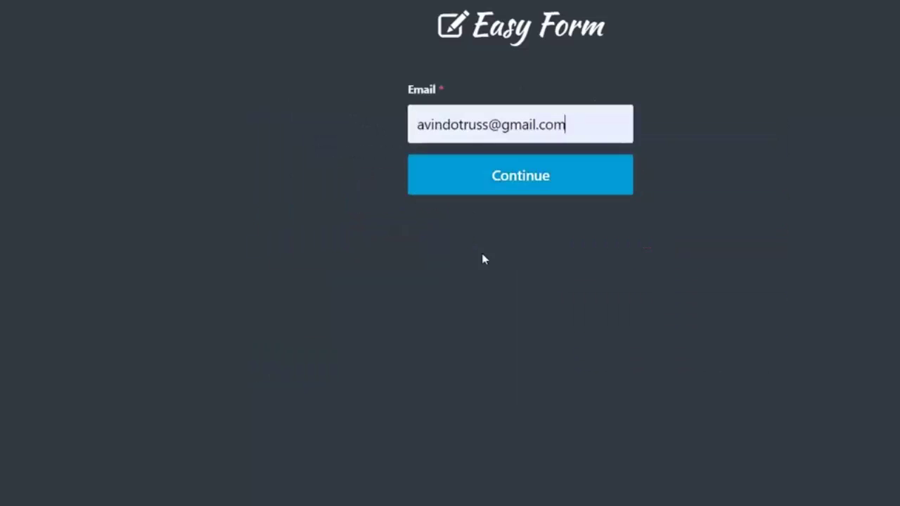
{"action": "left_click", "coordinate": [518, 163]}
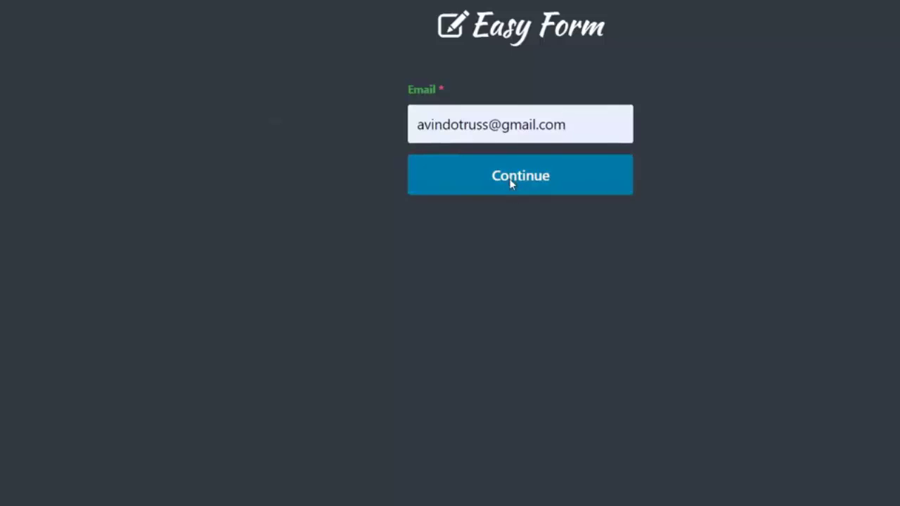
{"action": "left_click", "coordinate": [511, 184]}
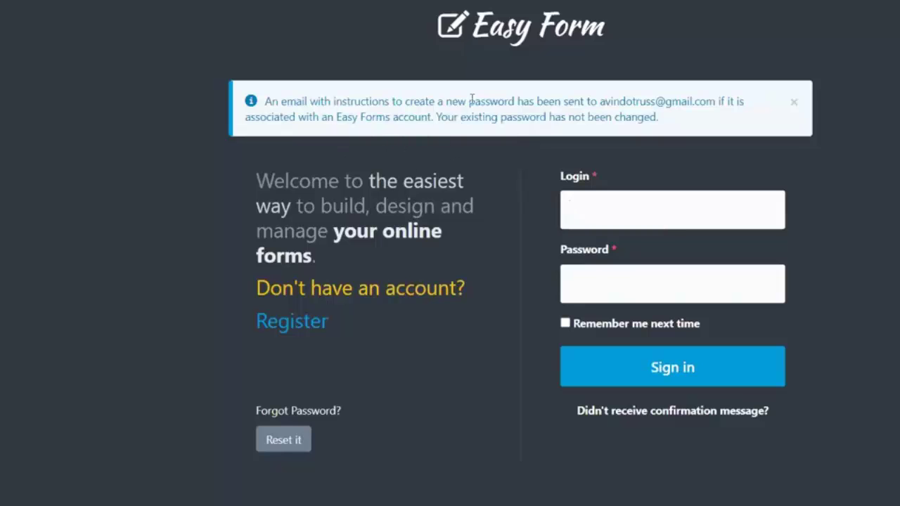
Highlight the reset-sent notice, then return to the Instan.LINK 'contact' page settings
{"action": "mouse_move", "coordinate": [674, 117]}
{"action": "left_mouse_down"}
{"action": "mouse_move", "coordinate": [498, 100]}
{"action": "mouse_move", "coordinate": [259, 97]}
{"action": "mouse_move", "coordinate": [673, 121]}
{"action": "left_mouse_up"}
{"action": "left_click", "coordinate": [284, 101]}
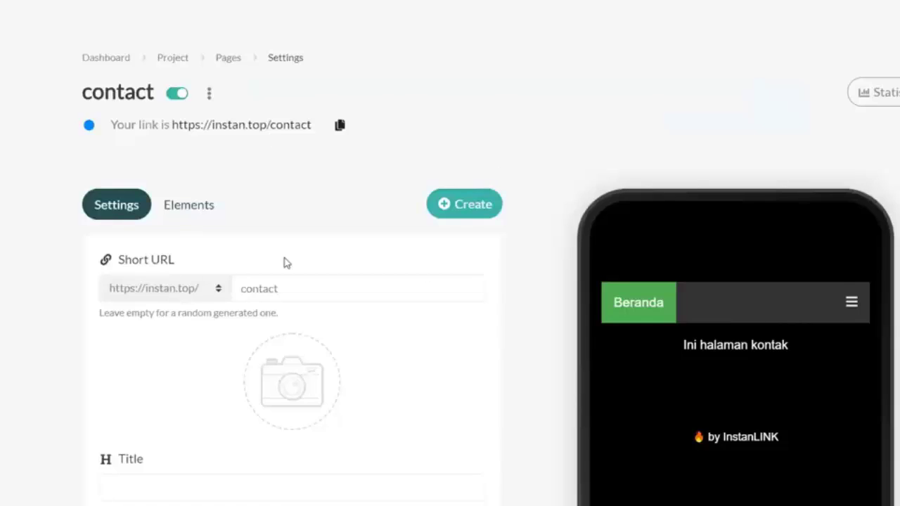
{"action": "scroll", "coordinate": [284, 326], "scroll_direction": "down", "scroll_amount": 5}
{"action": "scroll", "coordinate": [270, 277], "scroll_direction": "up", "scroll_amount": 5}
{"action": "scroll", "coordinate": [367, 225], "scroll_direction": "down", "scroll_amount": 3}
{"action": "scroll", "coordinate": [316, 249], "scroll_direction": "up", "scroll_amount": 3}
{"action": "scroll", "coordinate": [314, 249], "scroll_direction": "down", "scroll_amount": 3}
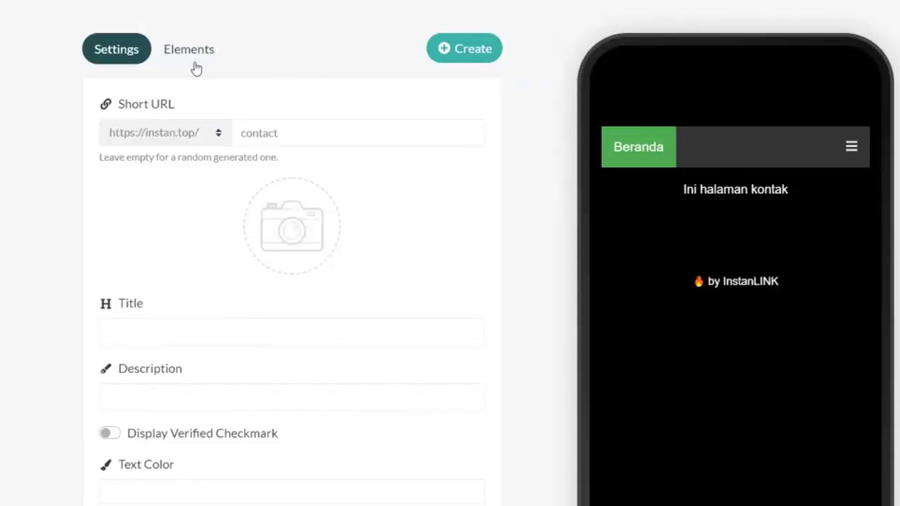
Open the published instan.top/contact page and select its 'Ini halaman kontak' text
{"action": "scroll", "coordinate": [193, 68], "scroll_direction": "up", "scroll_amount": 2}
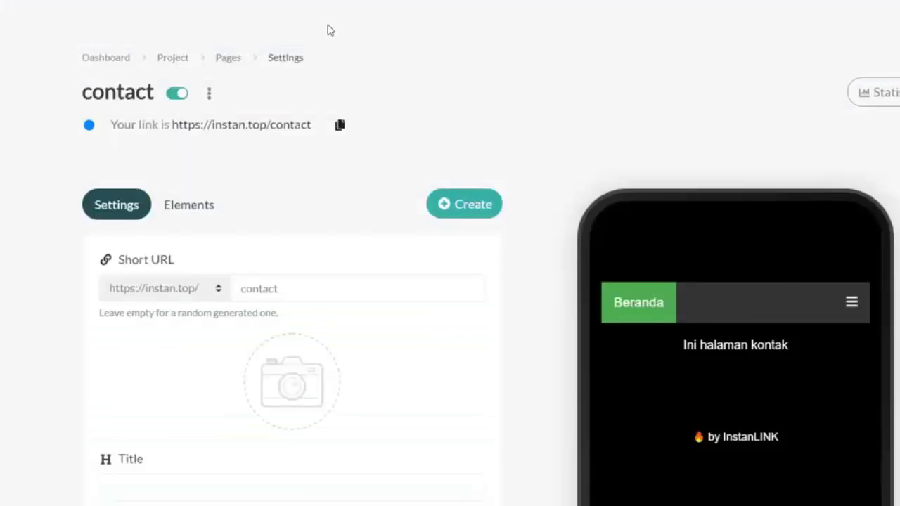
{"action": "left_click", "coordinate": [272, 127]}
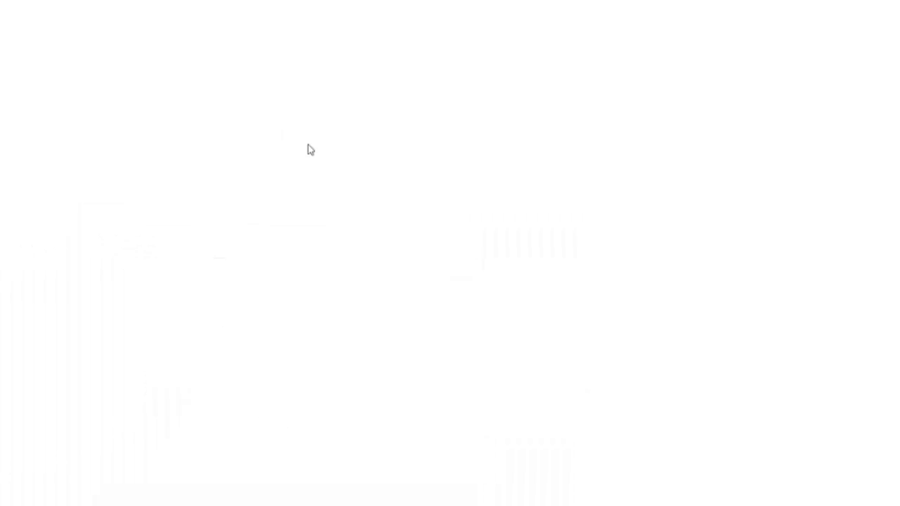
{"action": "left_click", "coordinate": [402, 56]}
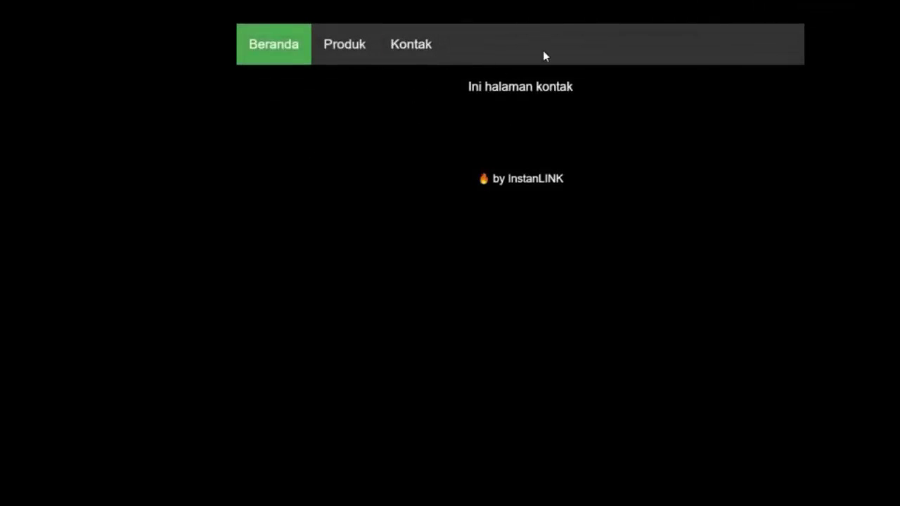
{"action": "left_click_drag", "start_coordinate": [468, 87], "coordinate": [574, 86]}
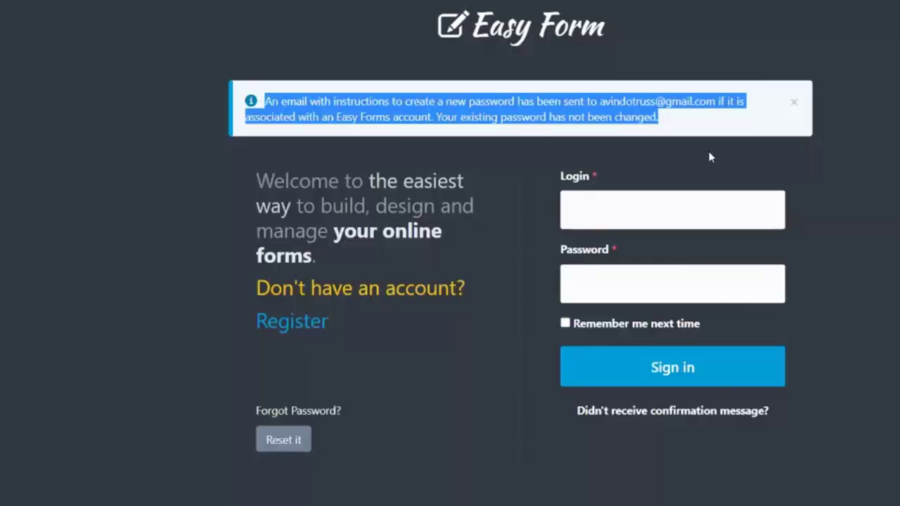
Sign in with the saved login and password, then create a new form from the Dashboard
{"action": "left_click", "coordinate": [616, 214]}
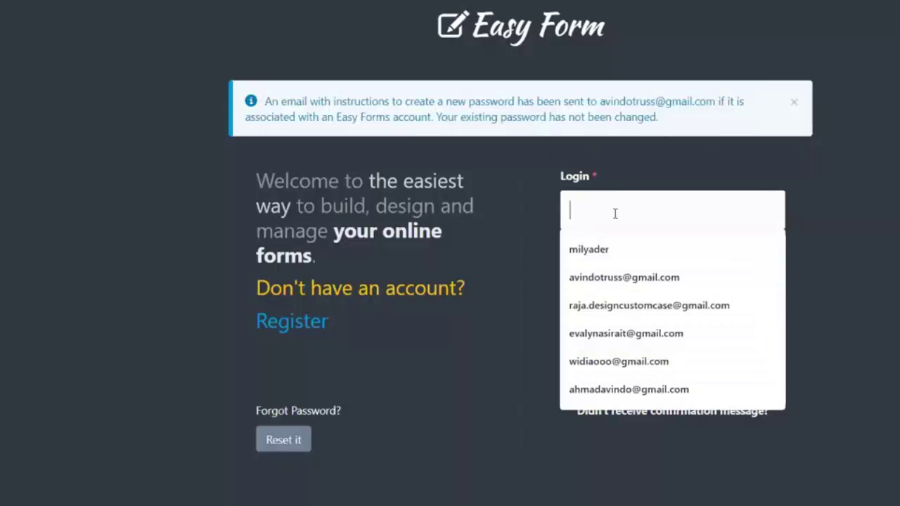
{"action": "left_click", "coordinate": [613, 280]}
{"action": "type", "text": "•••••••••"}
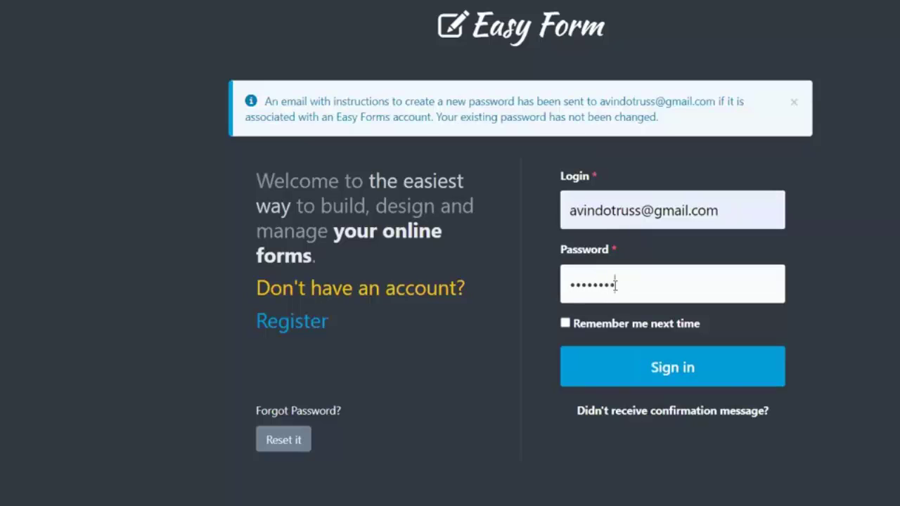
{"action": "key", "text": "Return"}
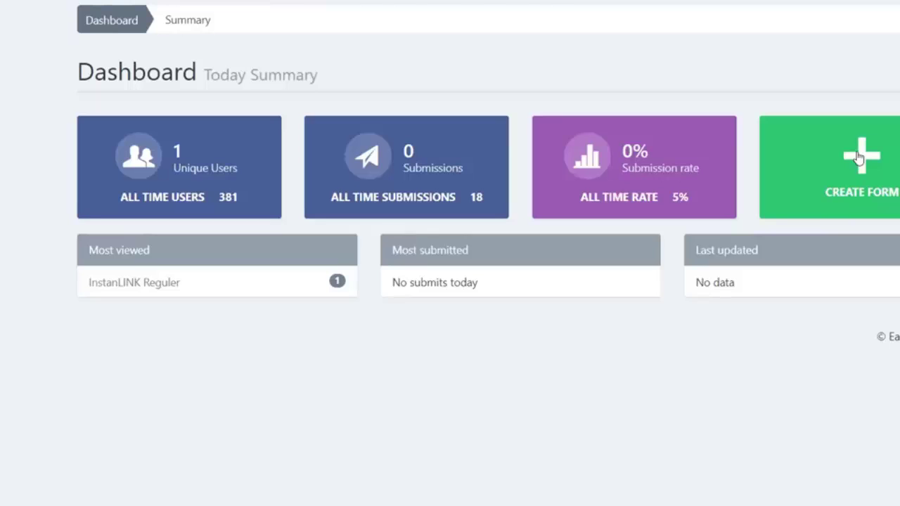
{"action": "left_click", "coordinate": [858, 156]}
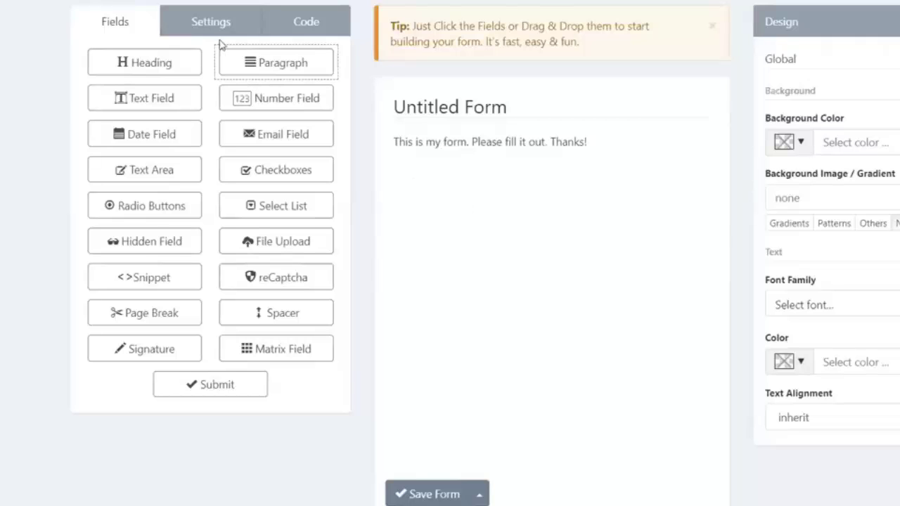
Change the form heading to 'Kontak Kami :' and save it
{"action": "left_click", "coordinate": [473, 109]}
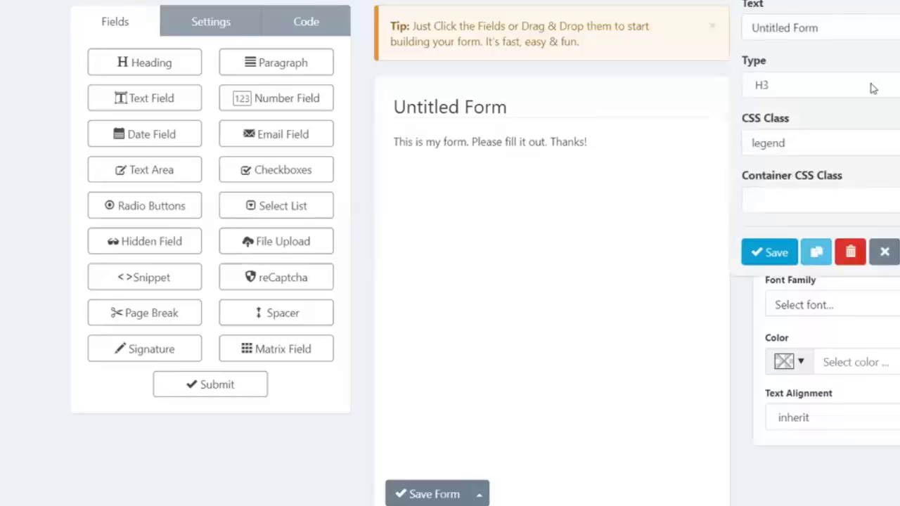
{"action": "left_click_drag", "start_coordinate": [816, 28], "coordinate": [602, 19]}
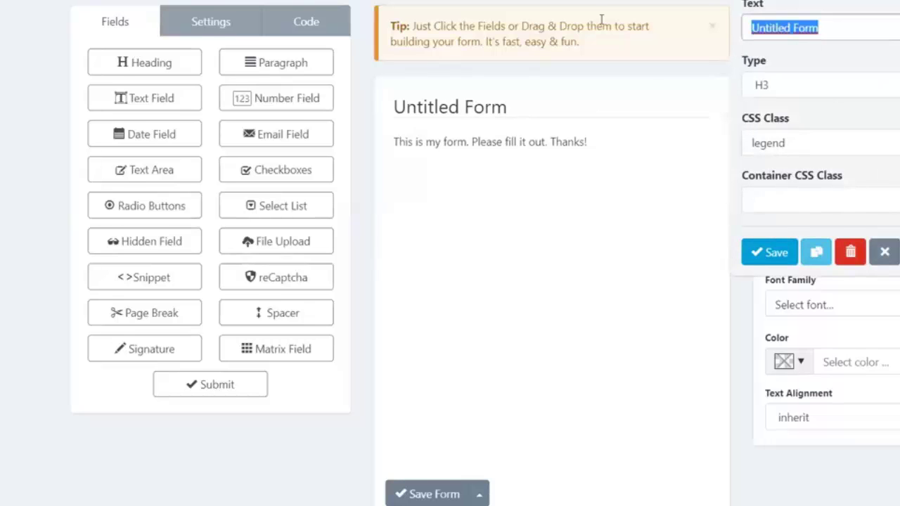
{"action": "key", "text": "BackSpace"}
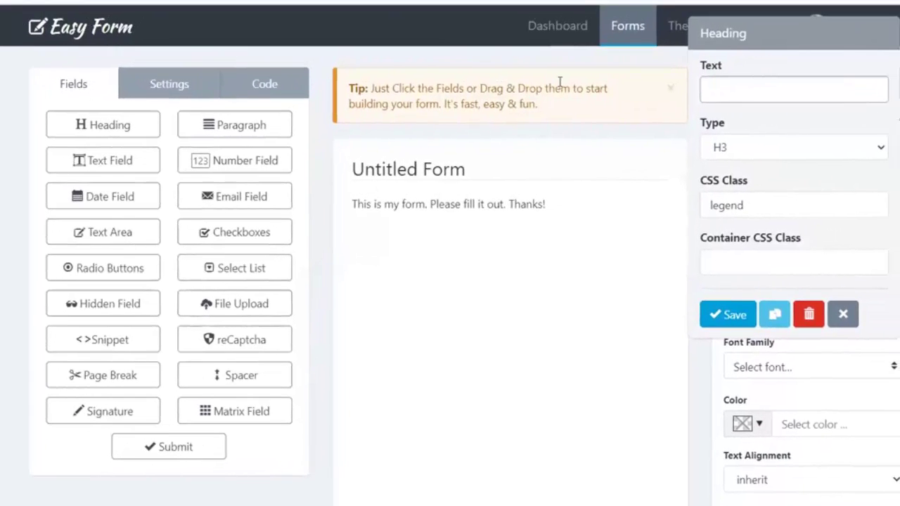
{"action": "key", "text": "BackSpace"}
{"action": "key", "text": "BackSpace"}
{"action": "type", "text": "Kontak Ka"}
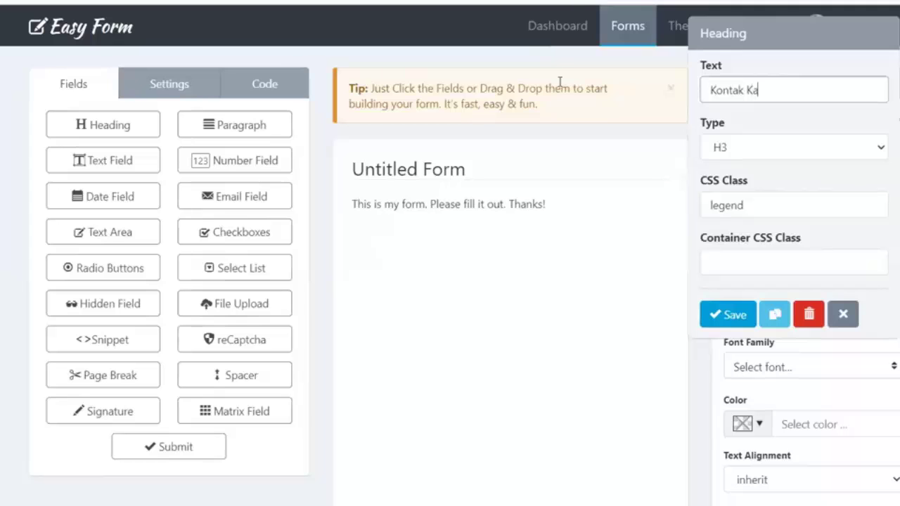
{"action": "type", "text": "mi :"}
{"action": "left_click", "coordinate": [729, 314]}
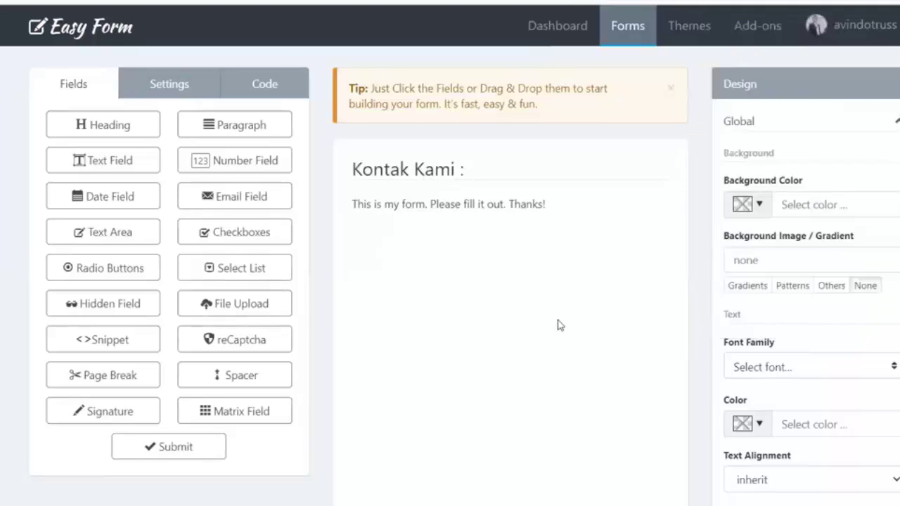
Replace the intro paragraph with 'Silakan isi formulir dibawah ini untuk menghubungi kami'
{"action": "left_click", "coordinate": [477, 210]}
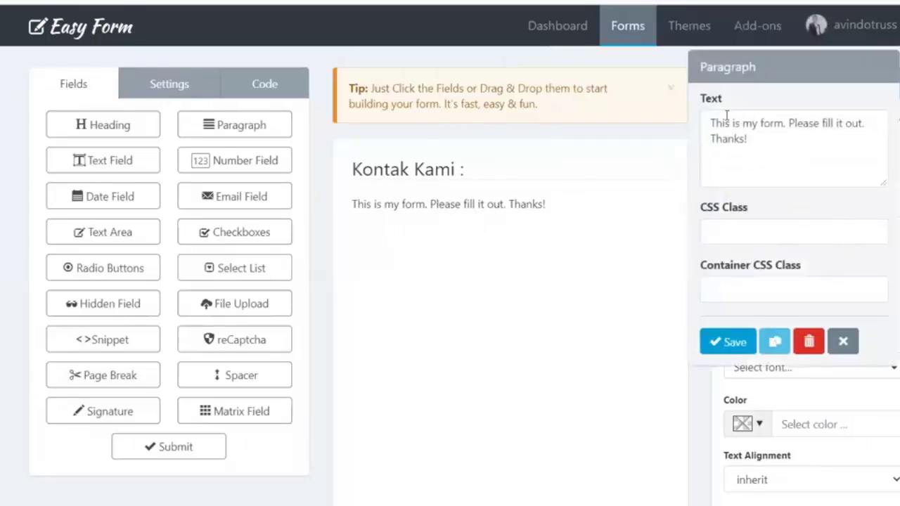
{"action": "triple_click", "coordinate": [749, 139]}
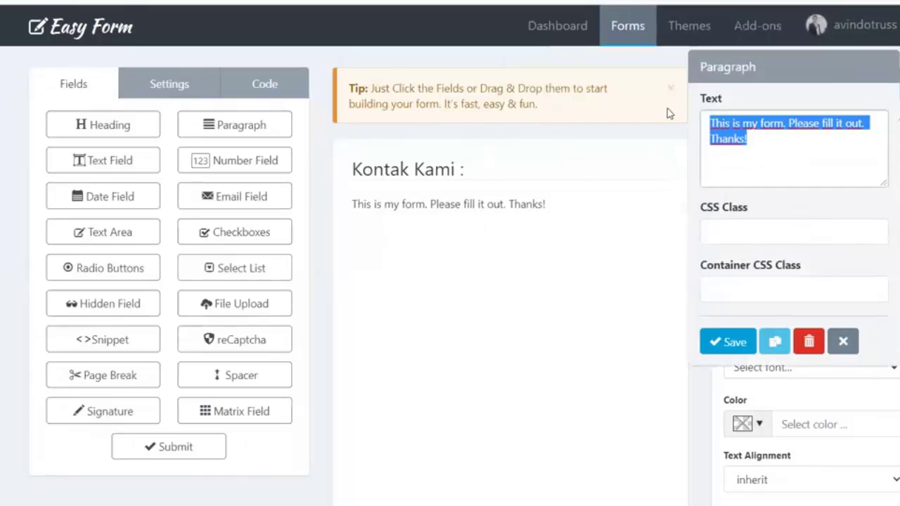
{"action": "type", "text": "Silakan isi formul"}
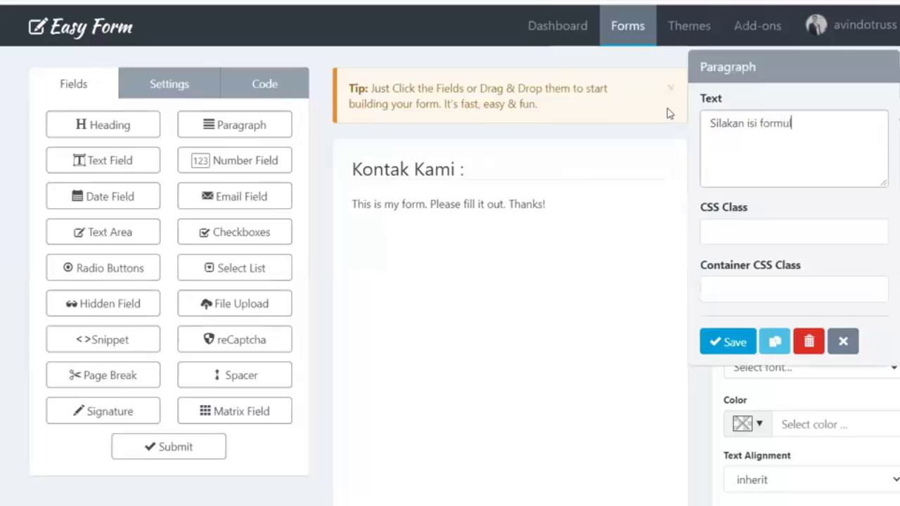
{"action": "type", "text": "ir dibawah ini"}
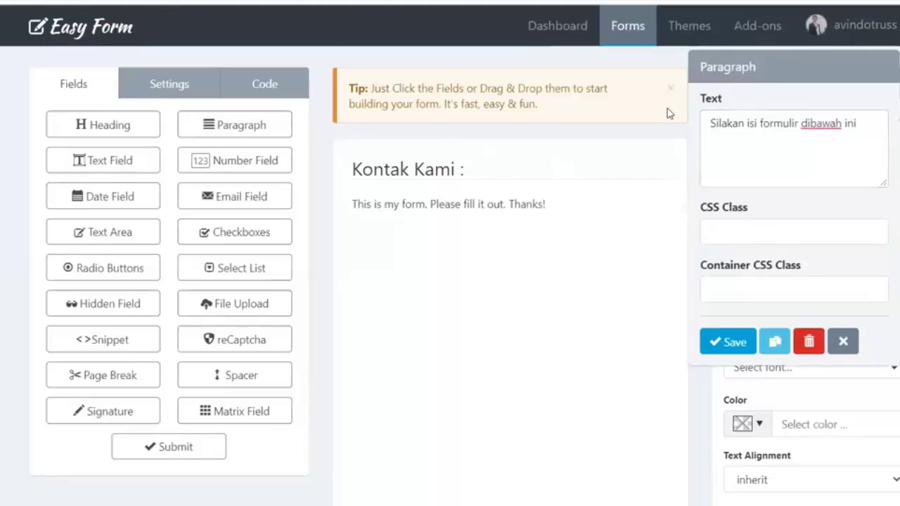
{"action": "scroll", "coordinate": [668, 114], "scroll_direction": "down", "scroll_amount": 1}
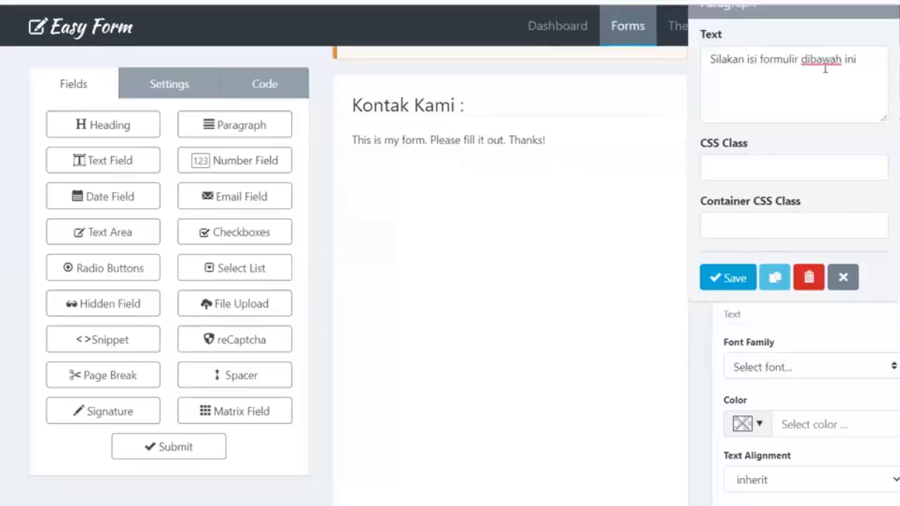
{"action": "type", "text": "untu"}
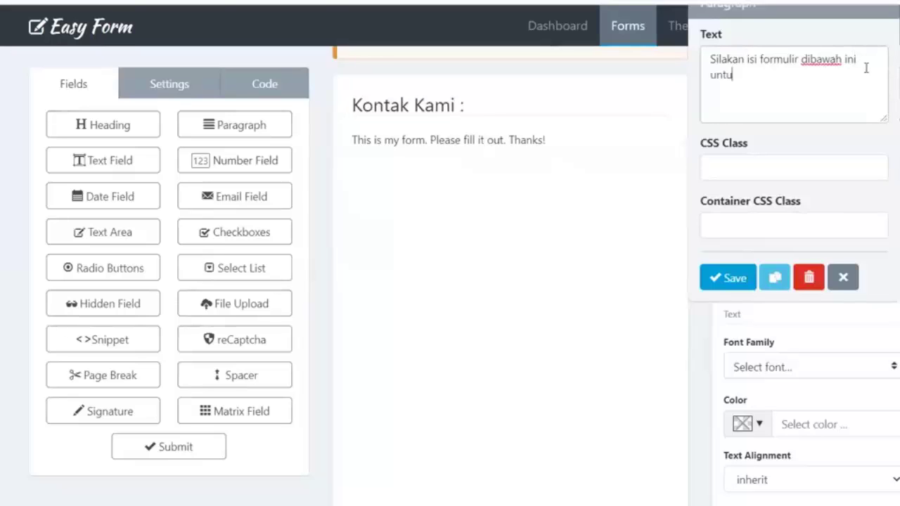
{"action": "type", "text": "k menghub"}
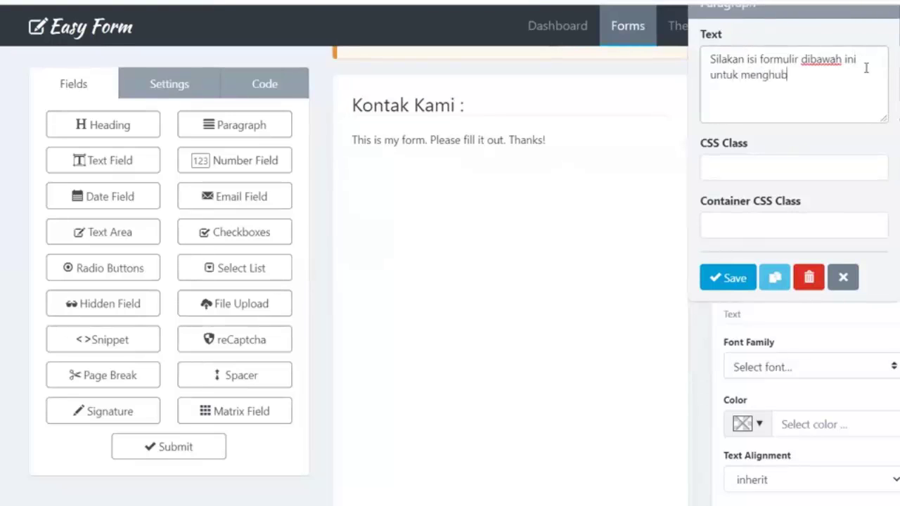
{"action": "type", "text": "ungi kami"}
{"action": "left_click", "coordinate": [728, 278]}
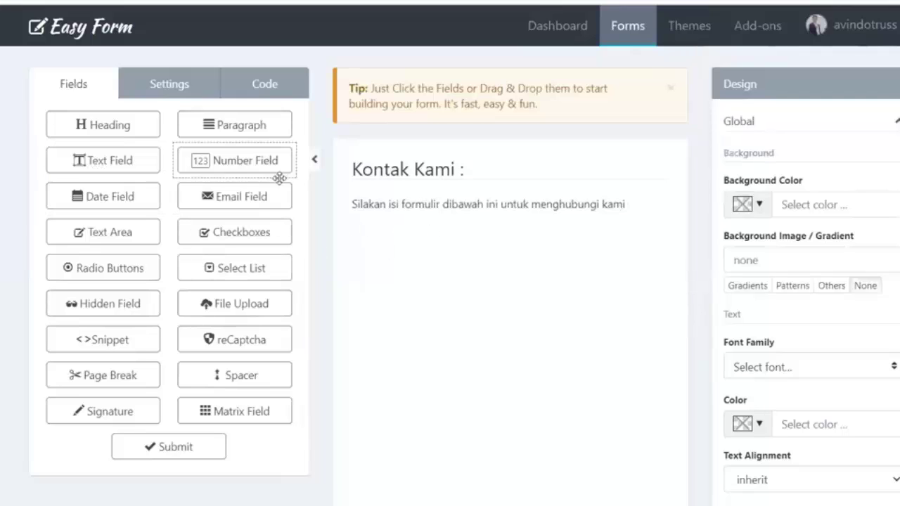
Add a required text field labelled 'Nama' below the intro paragraph
{"action": "left_click_drag", "start_coordinate": [75, 158], "coordinate": [444, 252]}
{"action": "left_click", "coordinate": [394, 226]}
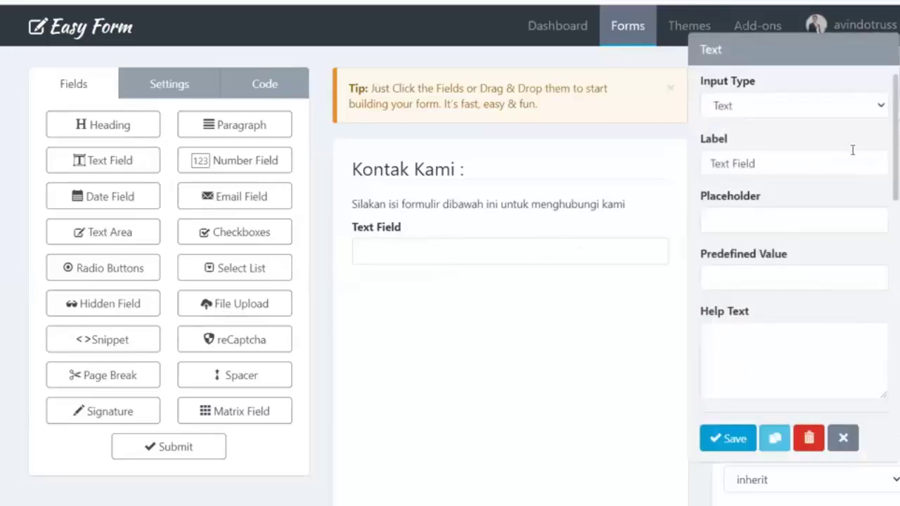
{"action": "left_click", "coordinate": [773, 102]}
{"action": "left_click", "coordinate": [700, 85]}
{"action": "triple_click", "coordinate": [780, 163]}
{"action": "type", "text": "Nama"}
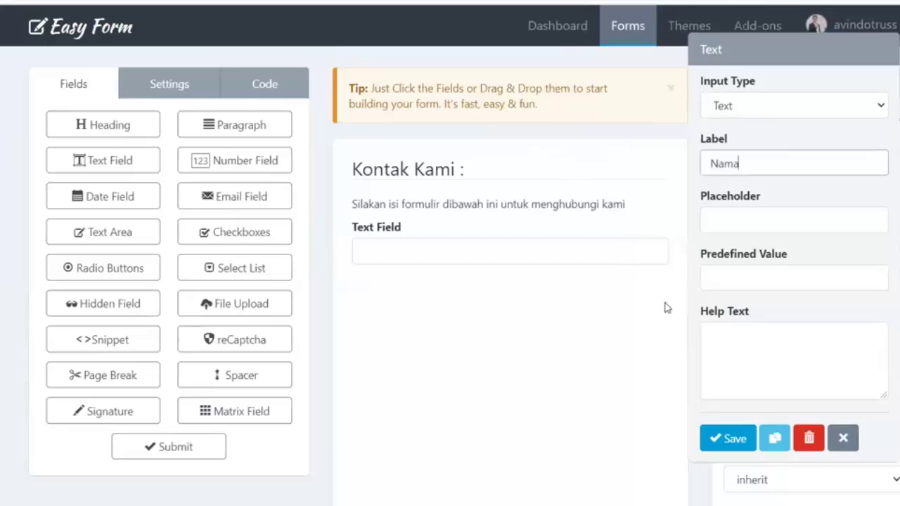
{"action": "scroll", "coordinate": [755, 326], "scroll_direction": "down", "scroll_amount": 5}
{"action": "scroll", "coordinate": [746, 301], "scroll_direction": "down", "scroll_amount": 5}
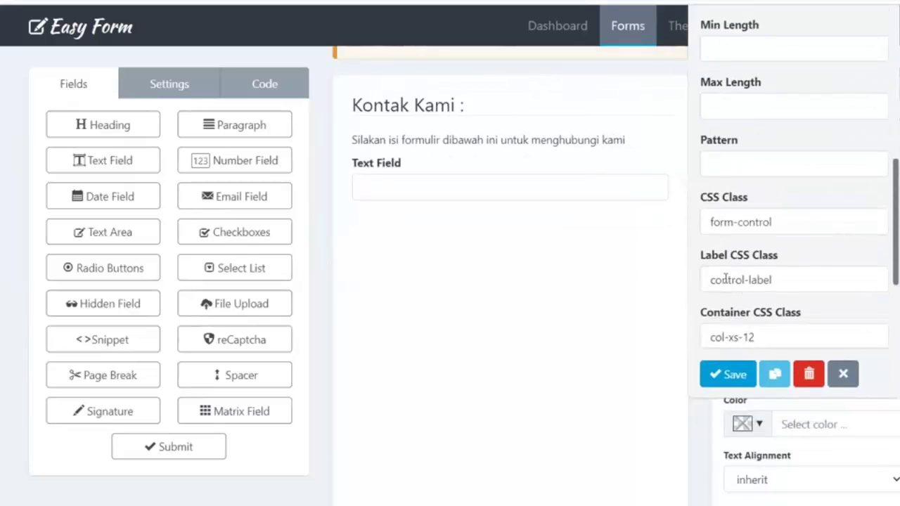
{"action": "left_click", "coordinate": [705, 273]}
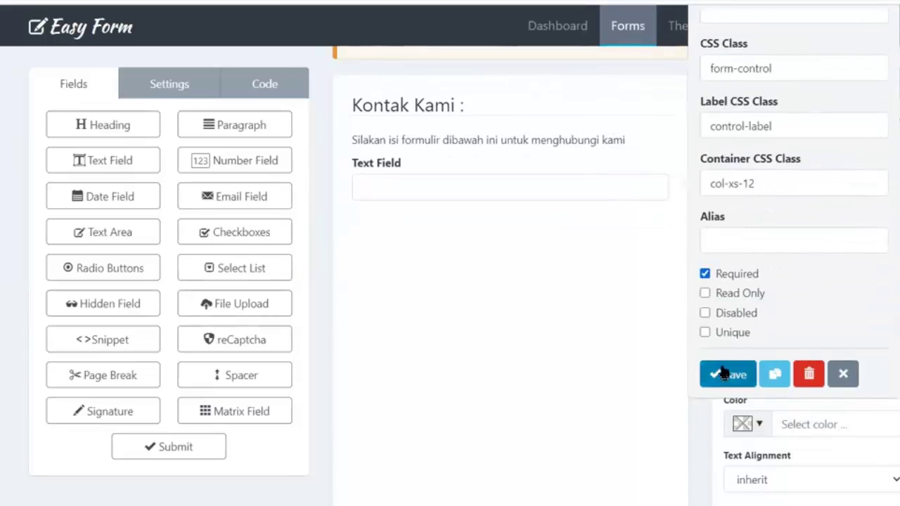
{"action": "left_click", "coordinate": [719, 375]}
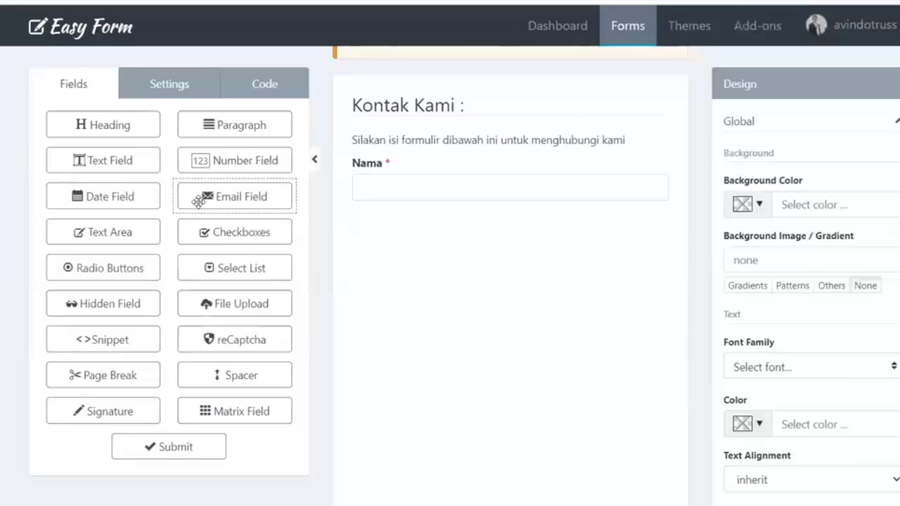
Add a required email field labelled 'Email' under Nama
{"action": "left_click_drag", "start_coordinate": [213, 196], "coordinate": [403, 221]}
{"action": "left_click", "coordinate": [426, 232]}
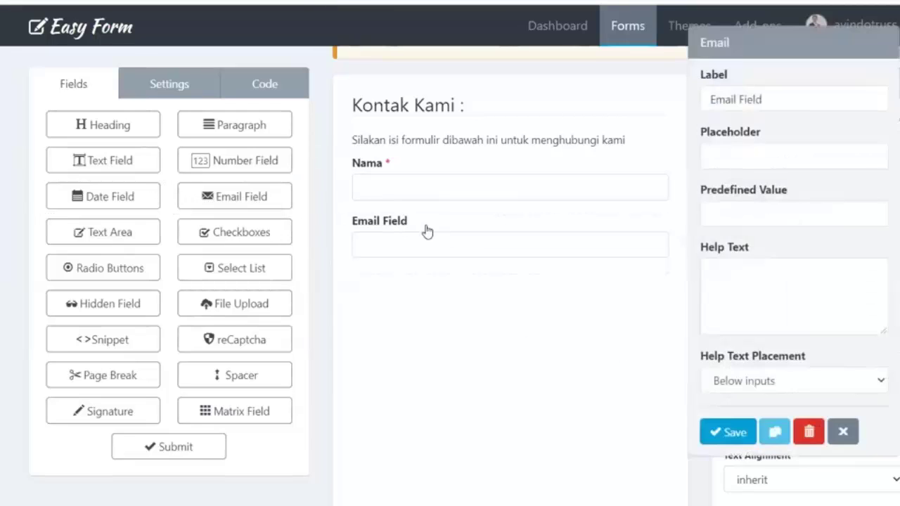
{"action": "left_click", "coordinate": [766, 153]}
{"action": "left_click_drag", "start_coordinate": [765, 99], "coordinate": [733, 103]}
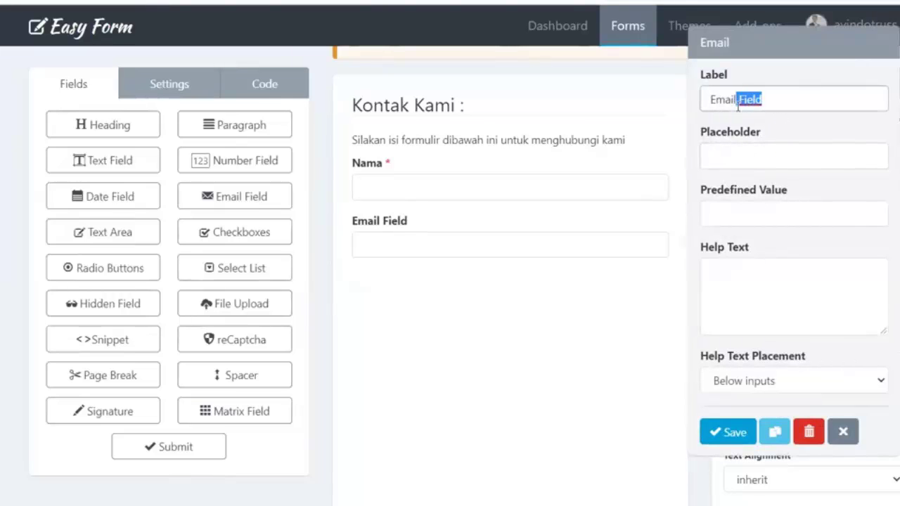
{"action": "key", "text": "BackSpace"}
{"action": "scroll", "coordinate": [737, 103], "scroll_direction": "down", "scroll_amount": 8}
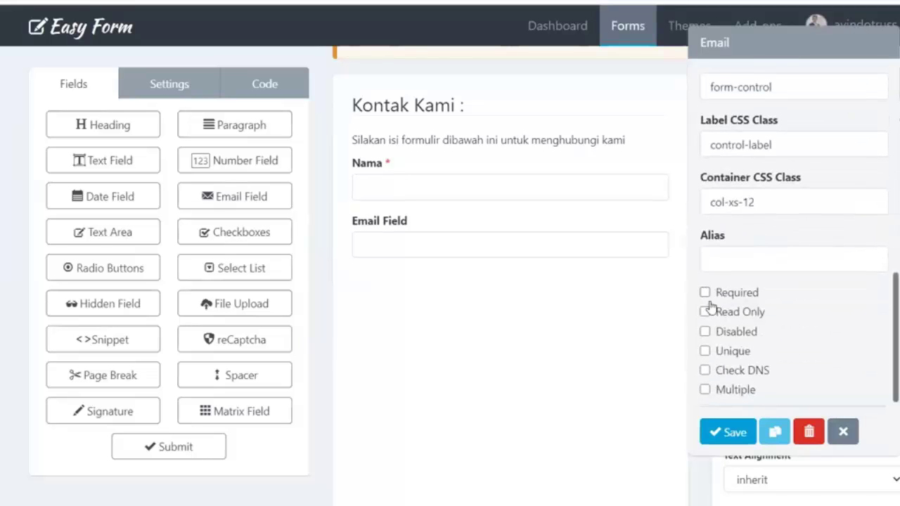
{"action": "left_click", "coordinate": [705, 293]}
{"action": "left_click", "coordinate": [707, 430]}
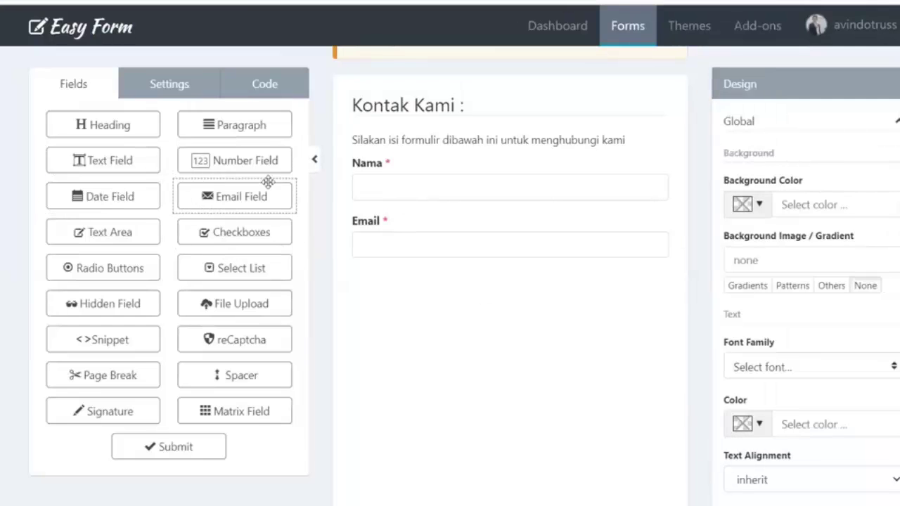
Add a required Number field labelled 'Whatsapp' below Email
{"action": "left_click_drag", "start_coordinate": [268, 182], "coordinate": [415, 285]}
{"action": "left_click", "coordinate": [441, 285]}
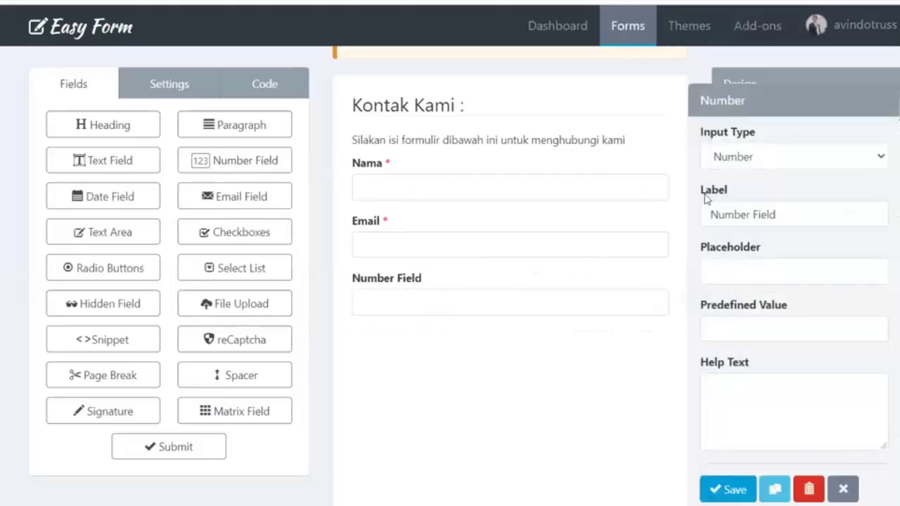
{"action": "left_click", "coordinate": [796, 157]}
{"action": "left_click", "coordinate": [749, 181]}
{"action": "left_click_drag", "start_coordinate": [785, 213], "coordinate": [591, 222]}
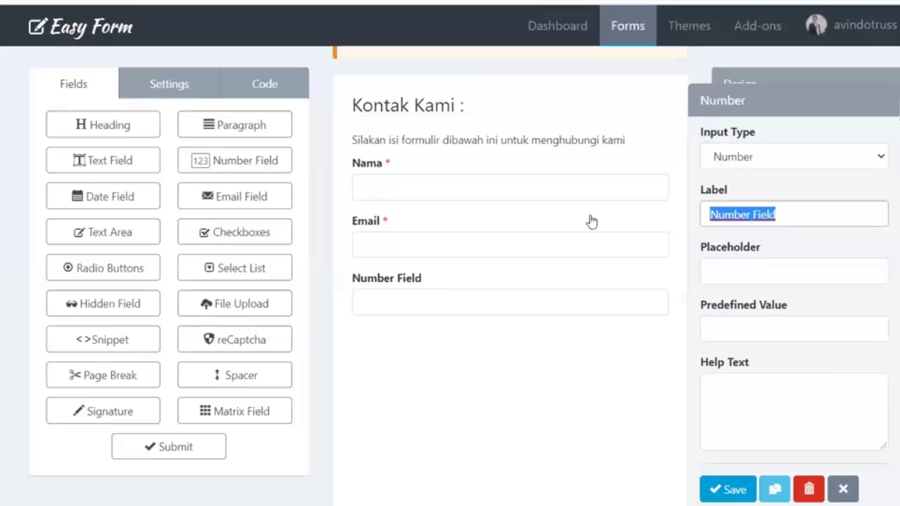
{"action": "type", "text": "WHa"}
{"action": "key", "text": "BackSpace"}
{"action": "type", "text": "hatsapp"}
{"action": "scroll", "coordinate": [707, 249], "scroll_direction": "down", "scroll_amount": 9}
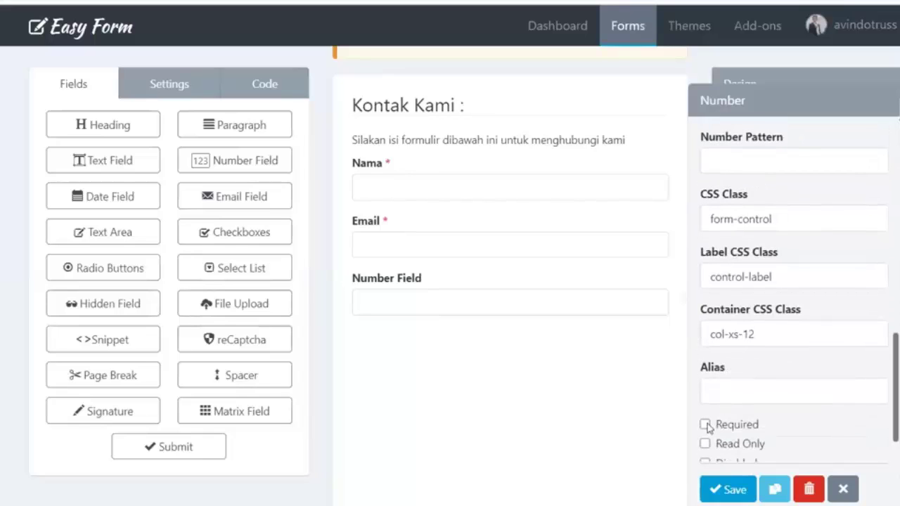
{"action": "scroll", "coordinate": [722, 388], "scroll_direction": "down", "scroll_amount": 1}
{"action": "left_click", "coordinate": [706, 367]}
{"action": "left_click", "coordinate": [728, 488]}
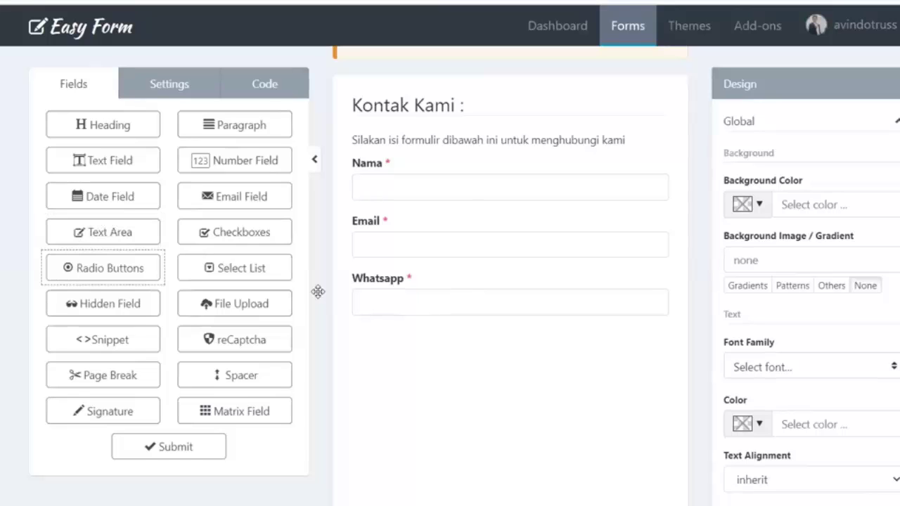
Add a required Text Area labelled 'Isi Pesan' below the Whatsapp field
{"action": "left_click_drag", "start_coordinate": [318, 291], "coordinate": [444, 345]}
{"action": "left_click", "coordinate": [436, 339]}
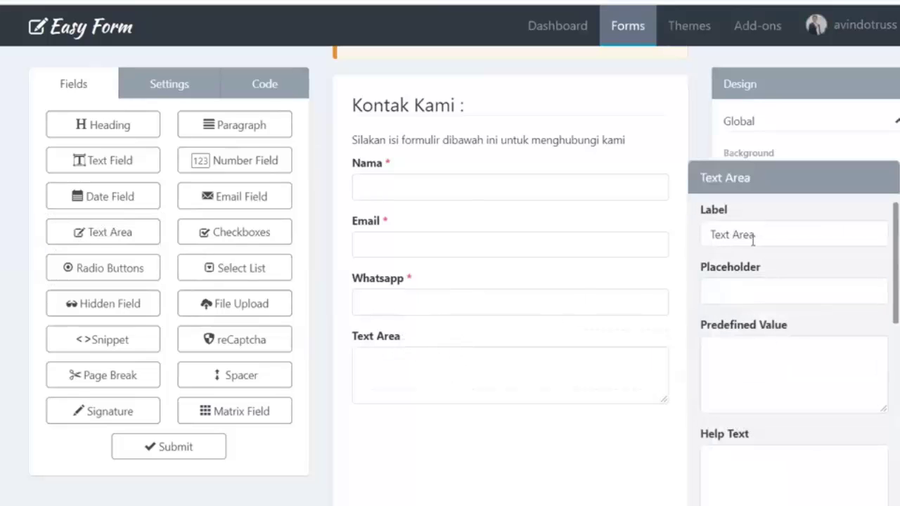
{"action": "left_click_drag", "start_coordinate": [764, 236], "coordinate": [626, 245]}
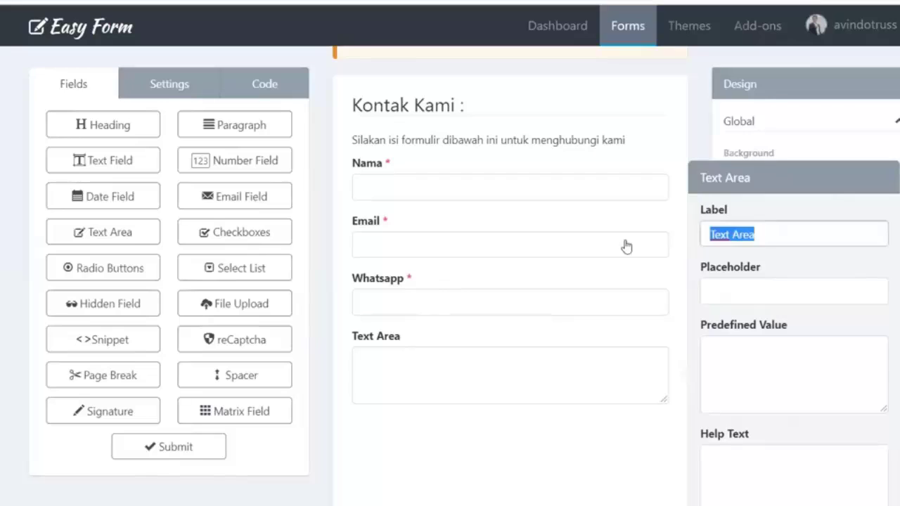
{"action": "type", "text": "Isi Pesan"}
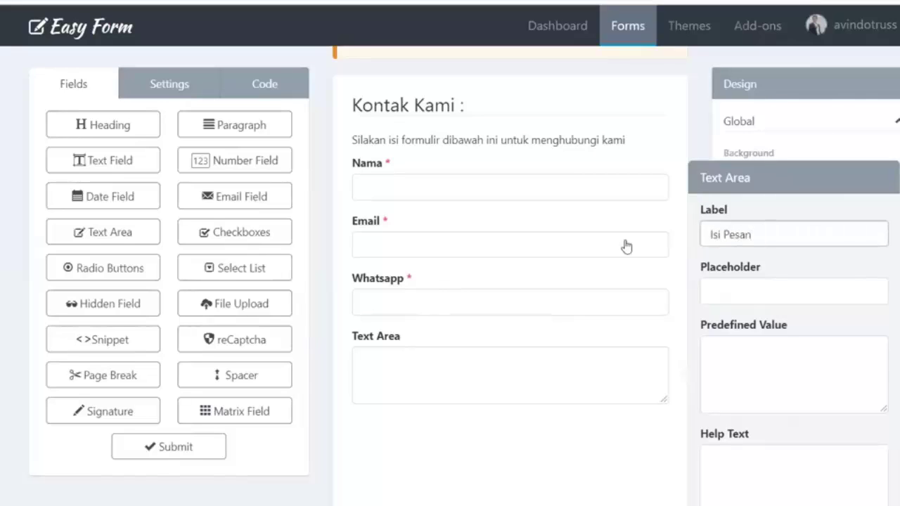
{"action": "scroll", "coordinate": [733, 287], "scroll_direction": "down", "scroll_amount": 5}
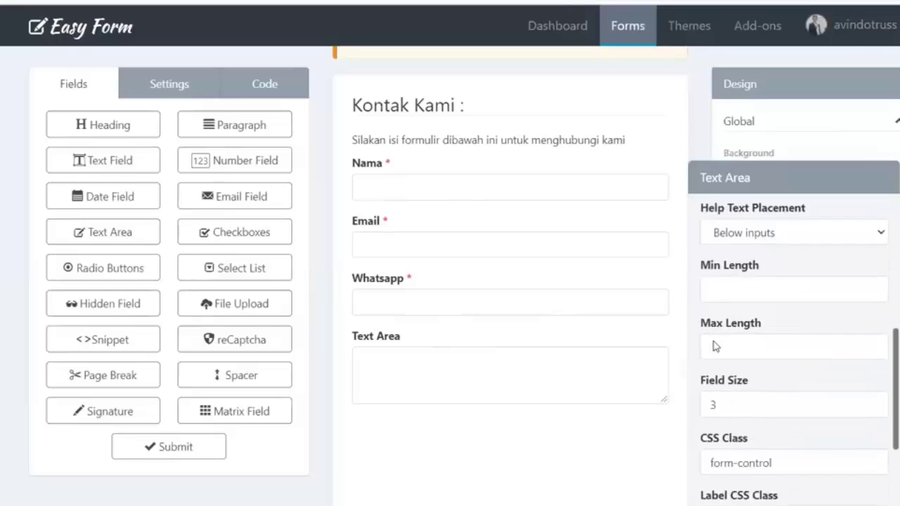
{"action": "scroll", "coordinate": [715, 346], "scroll_direction": "down", "scroll_amount": 3}
{"action": "left_click", "coordinate": [705, 458]}
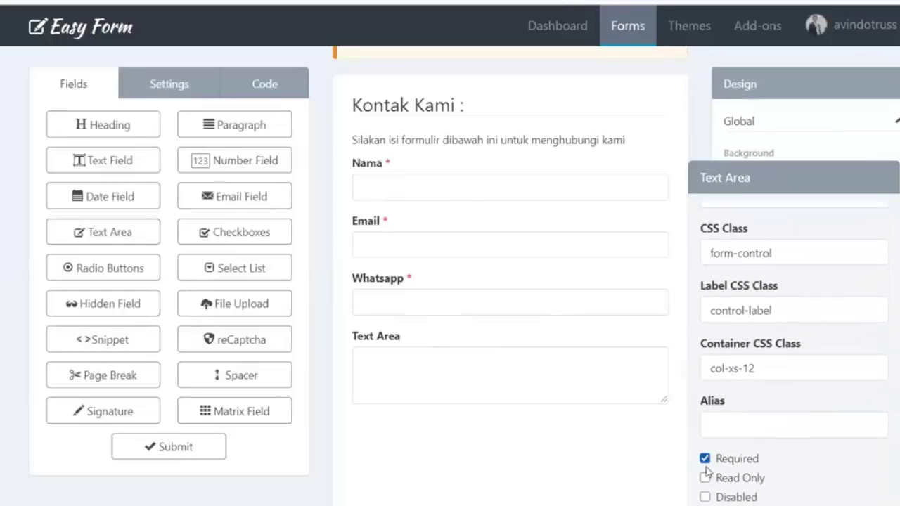
{"action": "scroll", "coordinate": [707, 472], "scroll_direction": "down", "scroll_amount": 2}
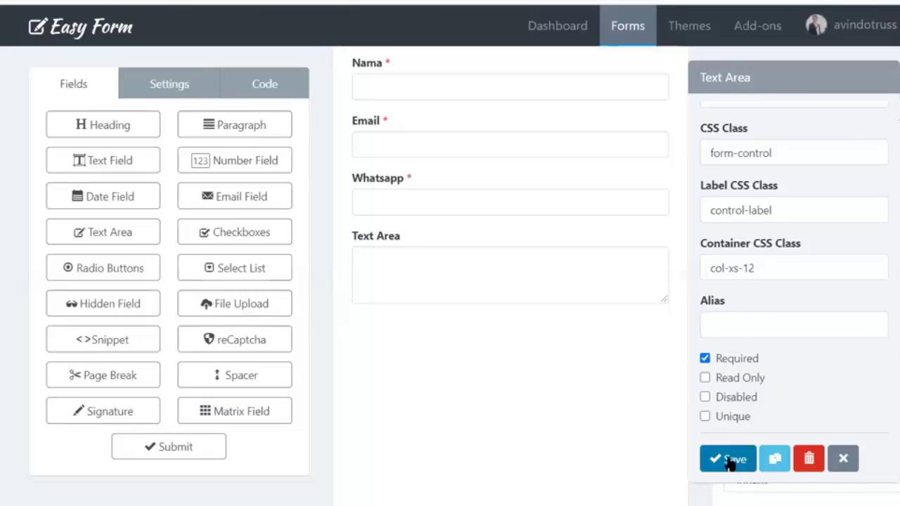
{"action": "left_click", "coordinate": [729, 462]}
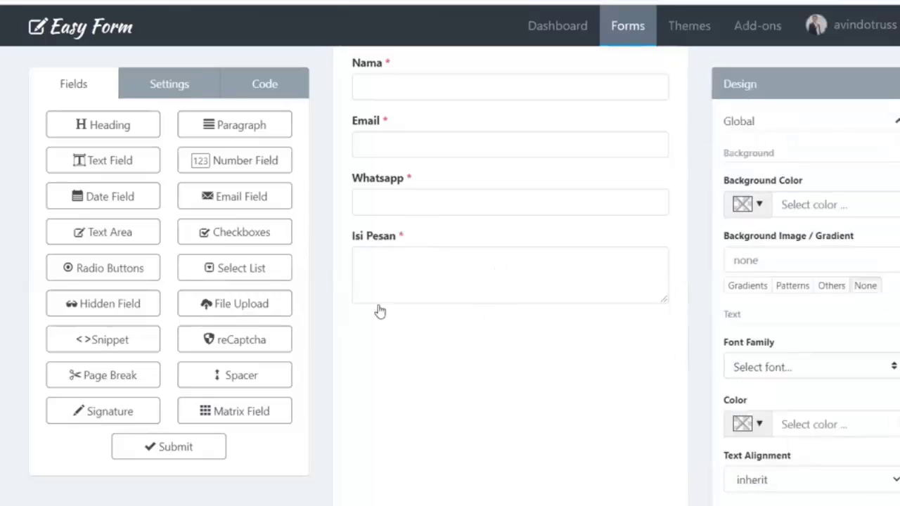
Add a submit button with the text 'Kirim' below the message box
{"action": "left_click_drag", "start_coordinate": [195, 450], "coordinate": [410, 337]}
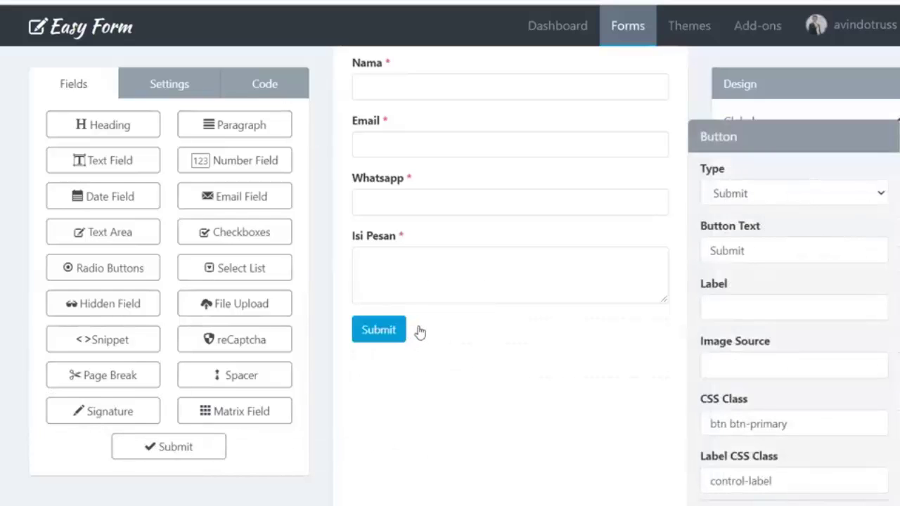
{"action": "double_click", "coordinate": [760, 262]}
{"action": "type", "text": "Kirim"}
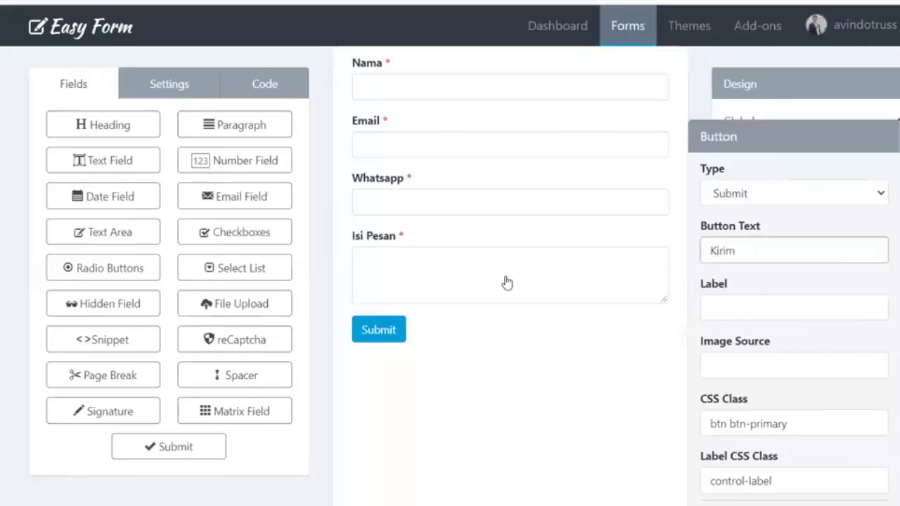
{"action": "scroll", "coordinate": [708, 473], "scroll_direction": "down", "scroll_amount": 2}
{"action": "left_click", "coordinate": [484, 448]}
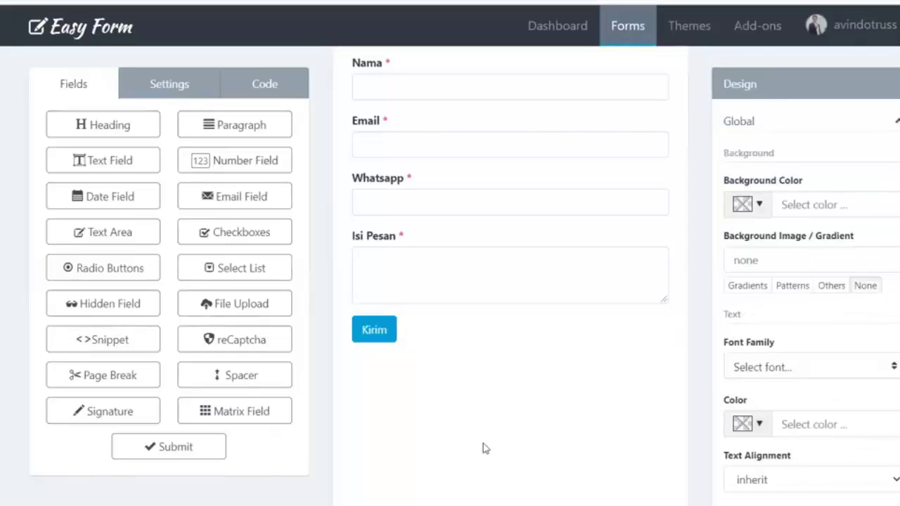
{"action": "scroll", "coordinate": [430, 320], "scroll_direction": "up", "scroll_amount": 2}
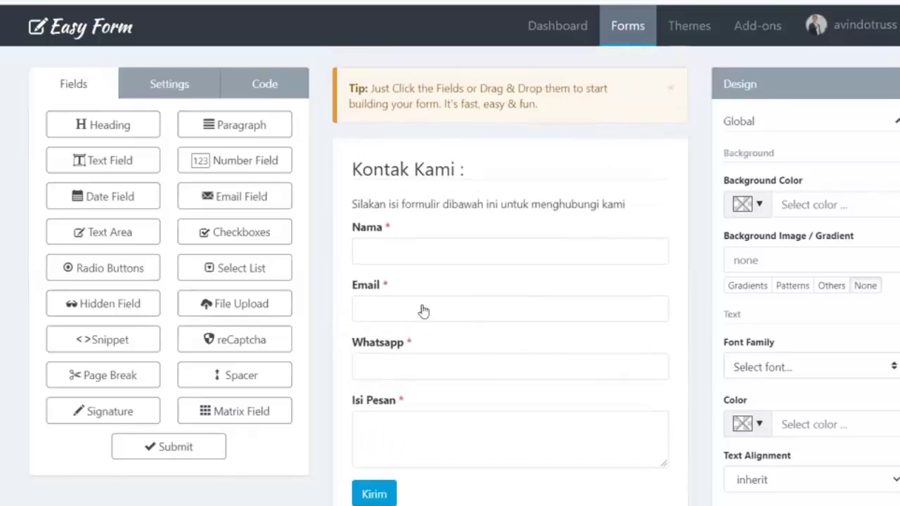
Change the Form Name from 'Untitled Form' to 'Kontak Kami' in Settings and save with Ctrl+S
{"action": "scroll", "coordinate": [404, 271], "scroll_direction": "down", "scroll_amount": 2}
{"action": "scroll", "coordinate": [418, 274], "scroll_direction": "up", "scroll_amount": 2}
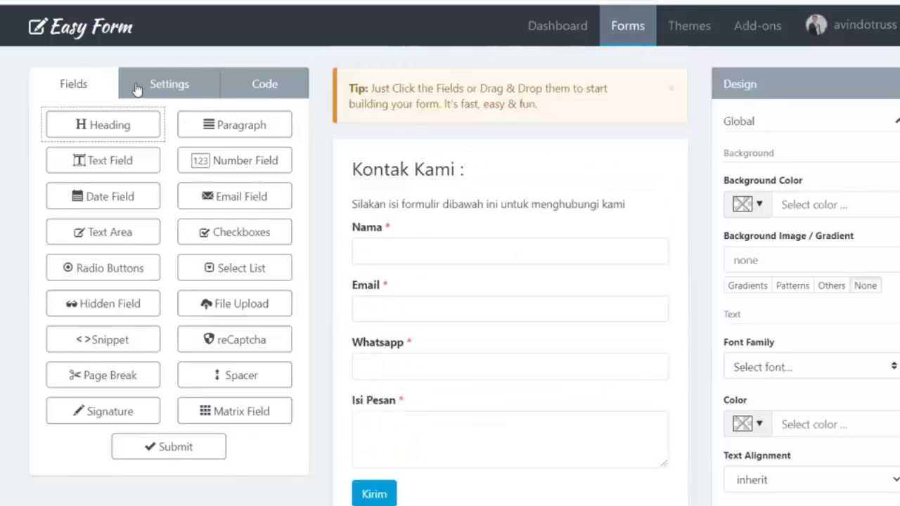
{"action": "left_click", "coordinate": [144, 87]}
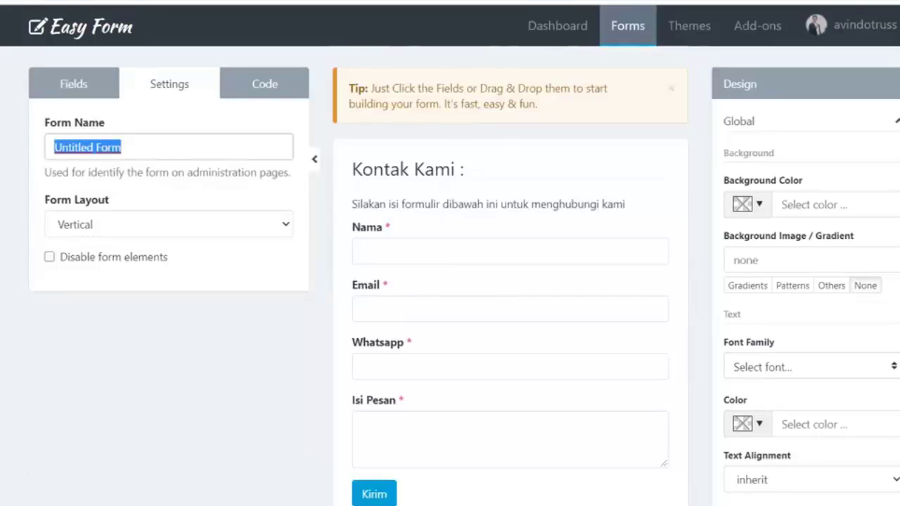
{"action": "type", "text": "Konta"}
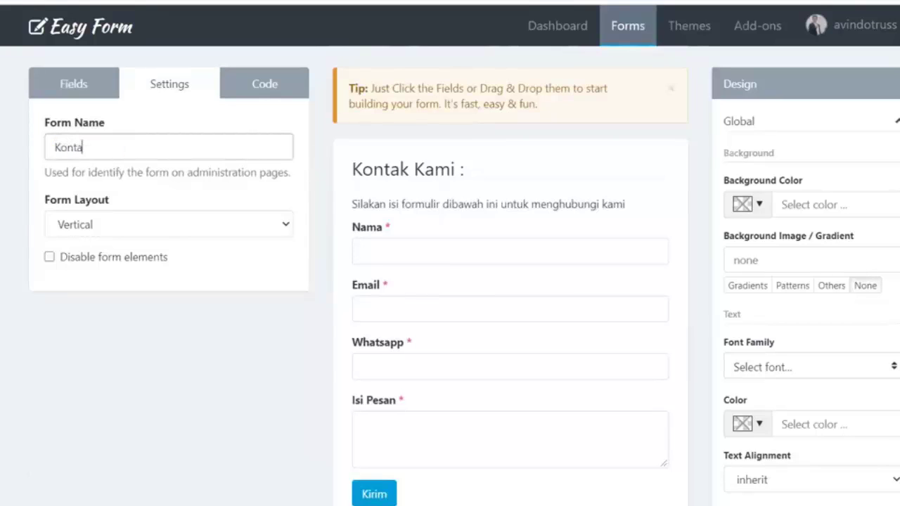
{"action": "type", "text": "k Kam"}
{"action": "scroll", "coordinate": [71, 176], "scroll_direction": "down", "scroll_amount": 2}
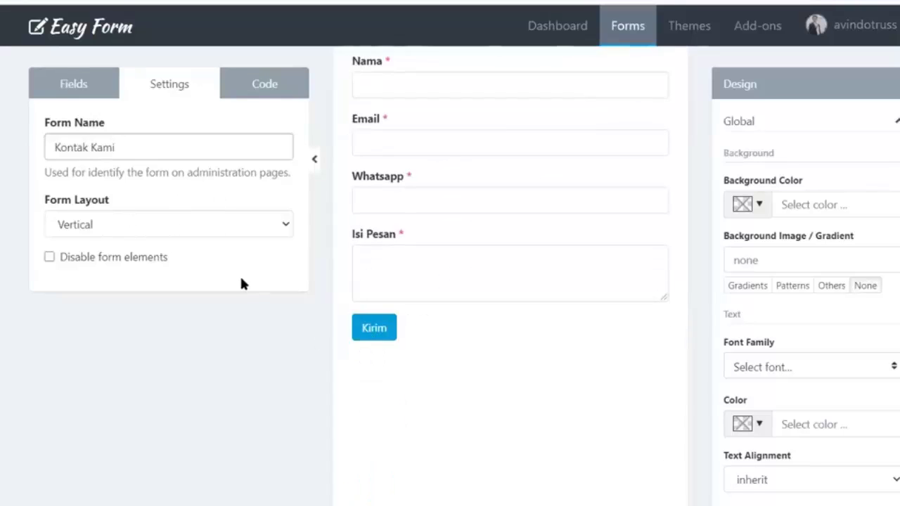
{"action": "scroll", "coordinate": [240, 274], "scroll_direction": "up", "scroll_amount": 3}
{"action": "left_click", "coordinate": [74, 90]}
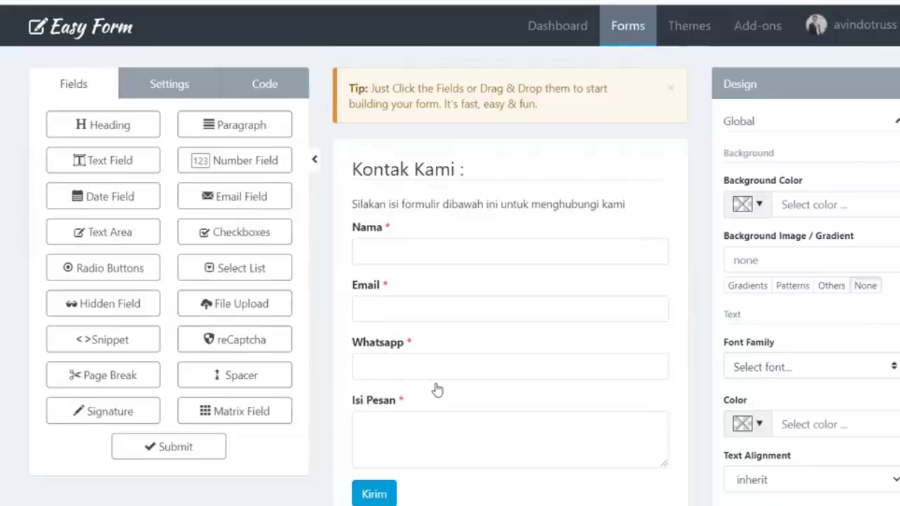
{"action": "scroll", "coordinate": [428, 418], "scroll_direction": "down", "scroll_amount": 3}
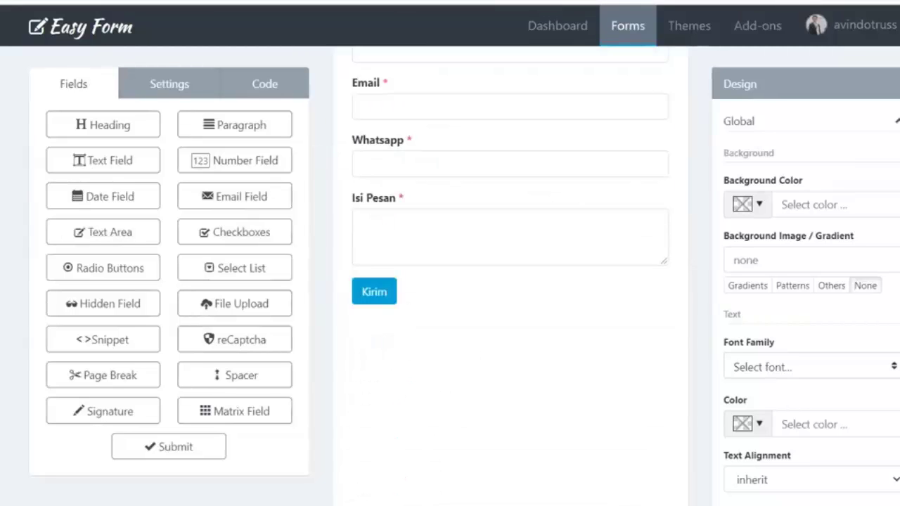
{"action": "key", "text": "ctrl+s"}
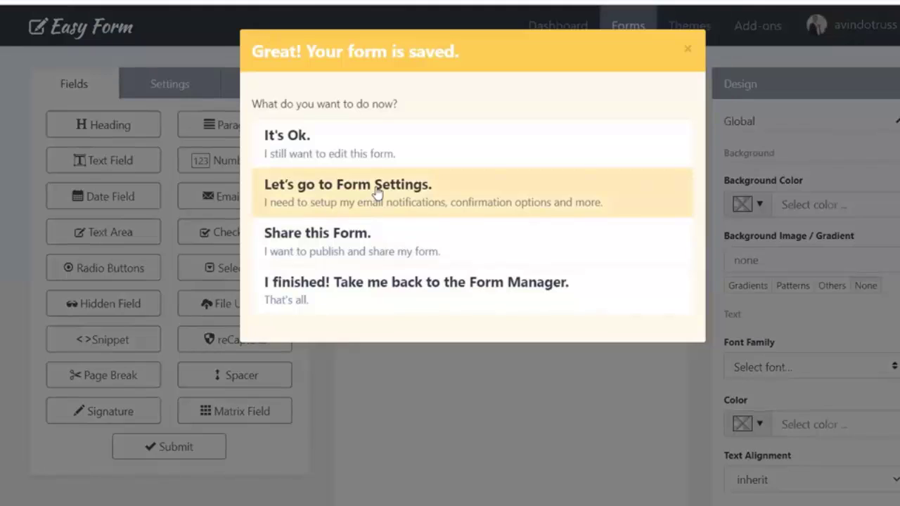
Go to Kontak Kami's Form Settings and review them: form active, English, Left to Right
{"action": "left_click", "coordinate": [377, 194]}
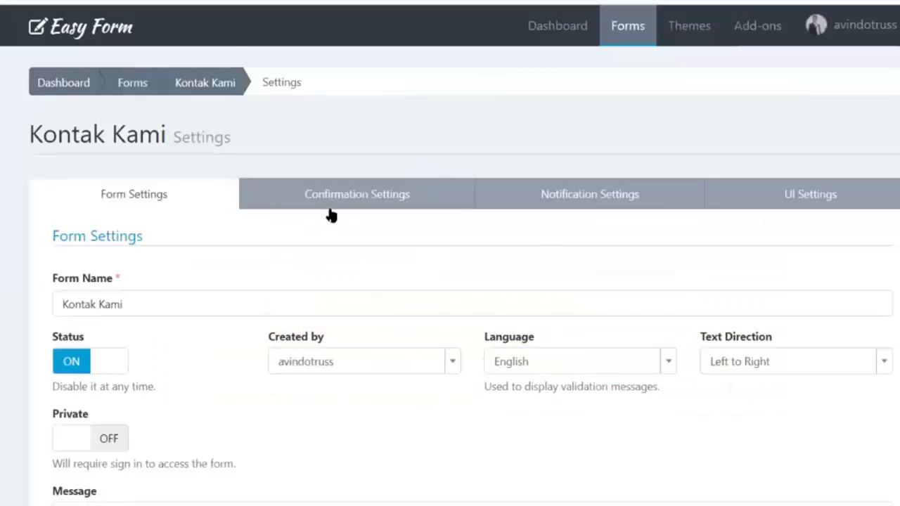
{"action": "scroll", "coordinate": [331, 214], "scroll_direction": "down", "scroll_amount": 2}
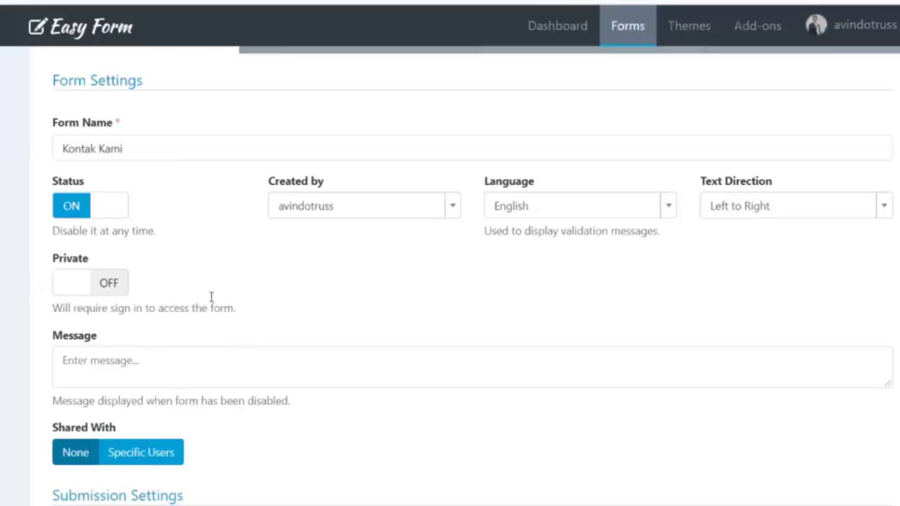
{"action": "scroll", "coordinate": [296, 368], "scroll_direction": "down", "scroll_amount": 2}
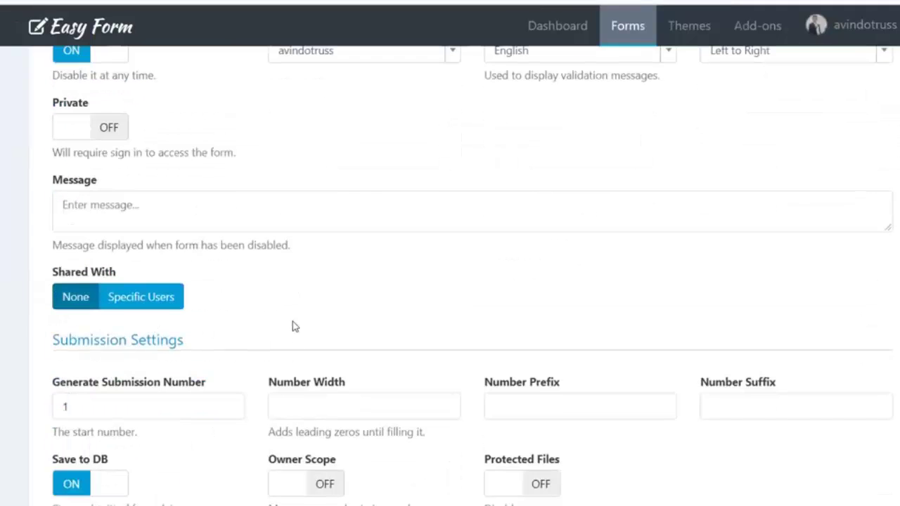
{"action": "scroll", "coordinate": [277, 331], "scroll_direction": "down", "scroll_amount": 8}
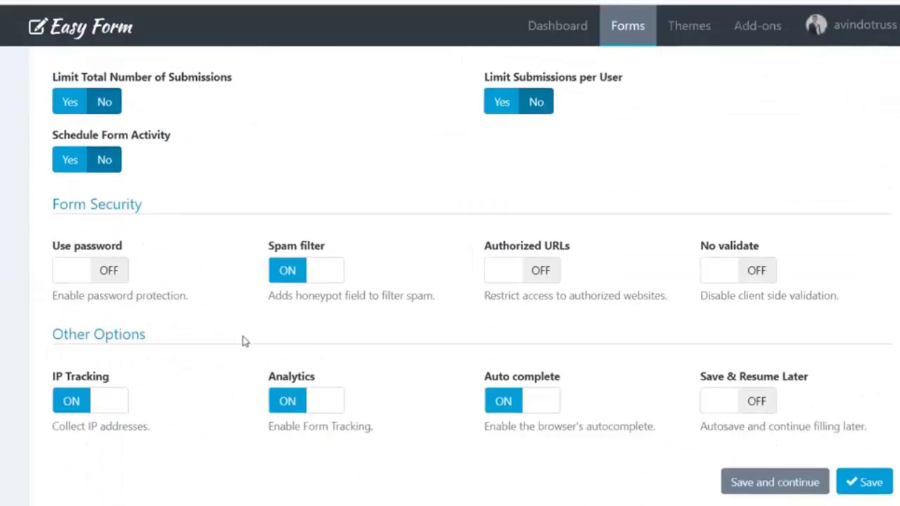
{"action": "scroll", "coordinate": [244, 341], "scroll_direction": "up", "scroll_amount": 12}
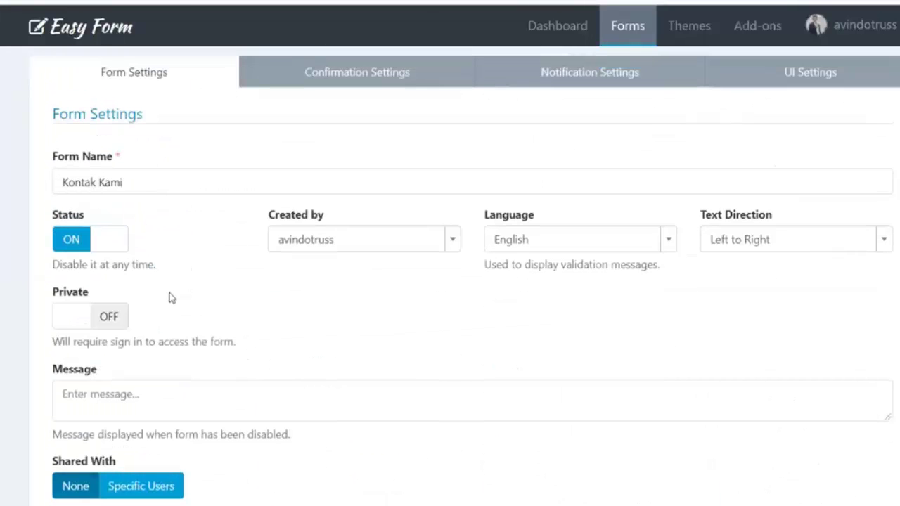
{"action": "scroll", "coordinate": [75, 282], "scroll_direction": "down", "scroll_amount": 1}
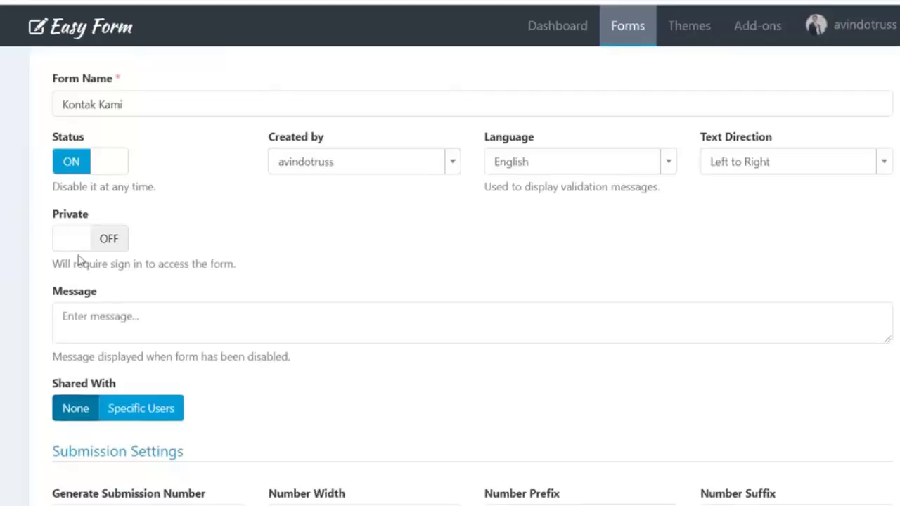
{"action": "scroll", "coordinate": [110, 261], "scroll_direction": "down", "scroll_amount": 3}
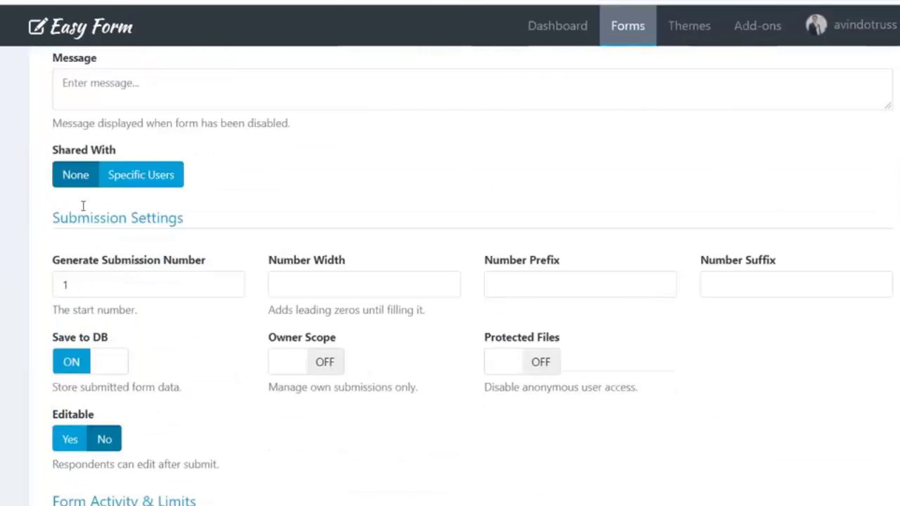
{"action": "scroll", "coordinate": [190, 320], "scroll_direction": "down", "scroll_amount": 4}
{"action": "scroll", "coordinate": [180, 332], "scroll_direction": "up", "scroll_amount": 8}
{"action": "scroll", "coordinate": [180, 331], "scroll_direction": "up", "scroll_amount": 2}
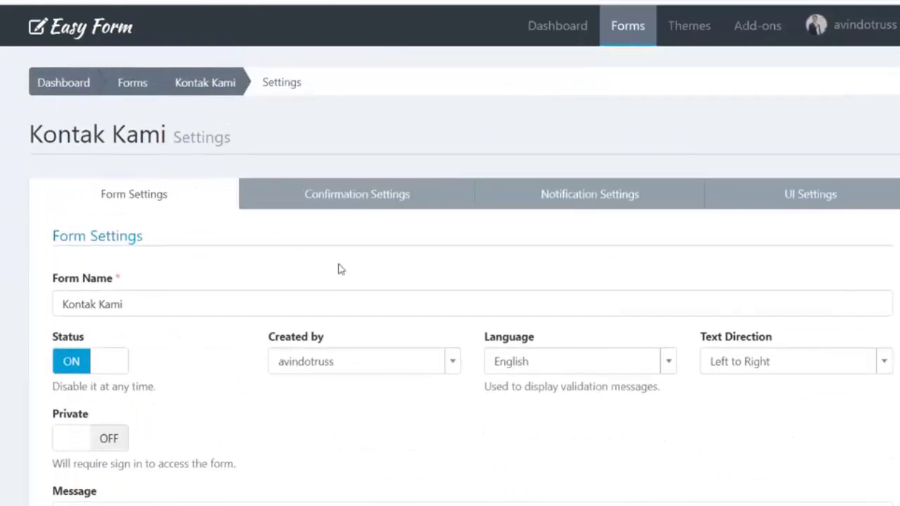
Set the confirmation type to Only Message under Confirmation Settings
{"action": "left_click", "coordinate": [356, 202]}
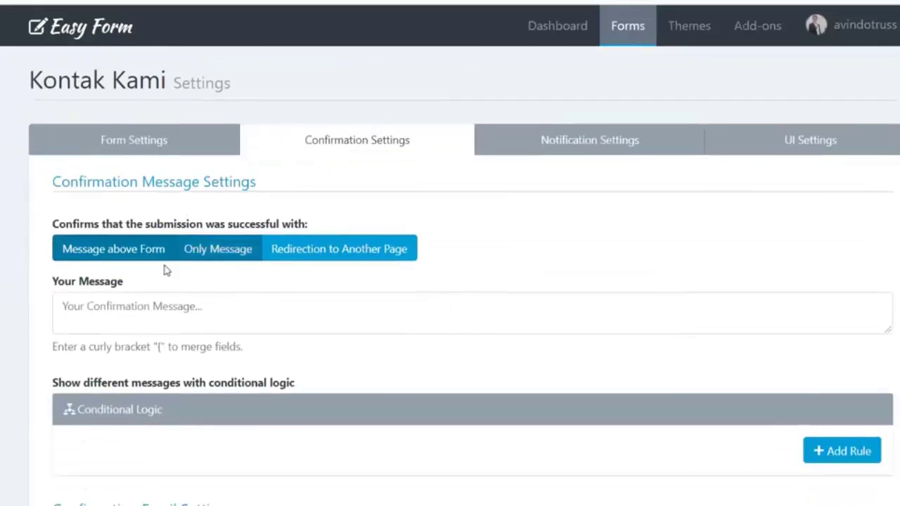
{"action": "scroll", "coordinate": [120, 246], "scroll_direction": "down", "scroll_amount": 1}
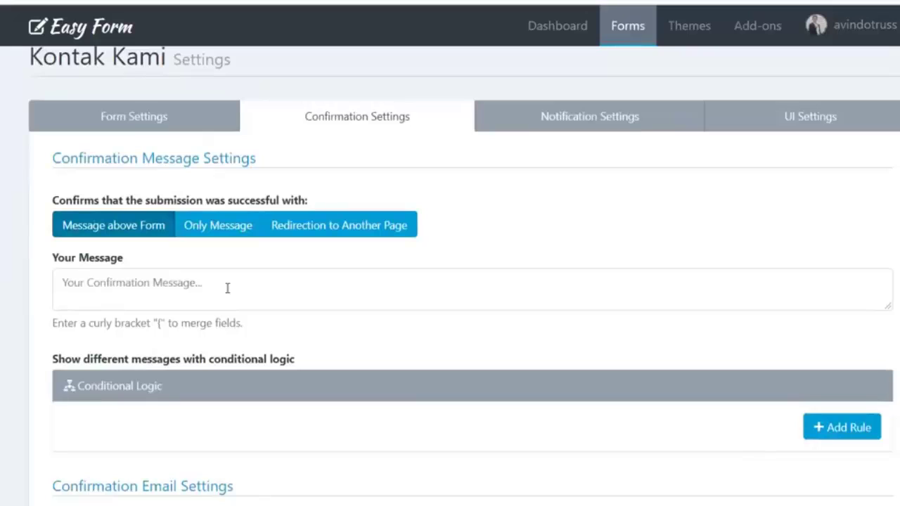
{"action": "left_click", "coordinate": [108, 236]}
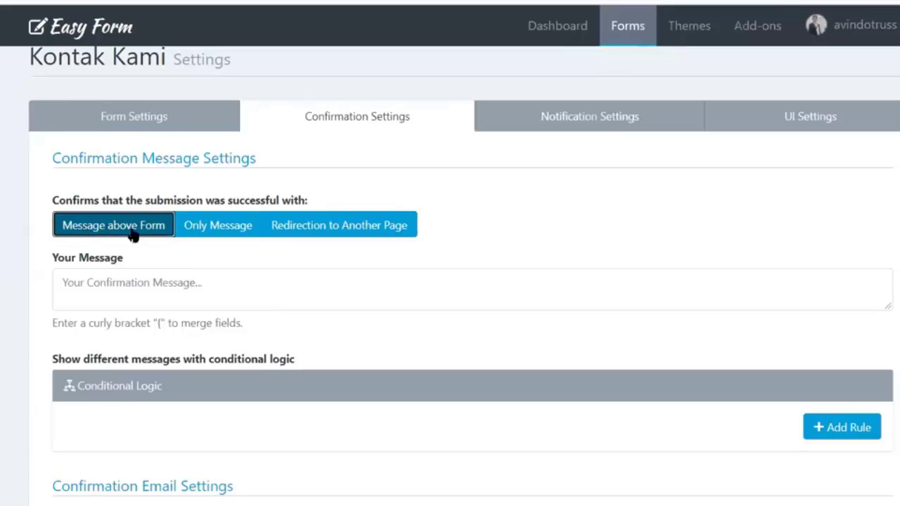
{"action": "left_click", "coordinate": [205, 232]}
{"action": "left_click", "coordinate": [370, 234]}
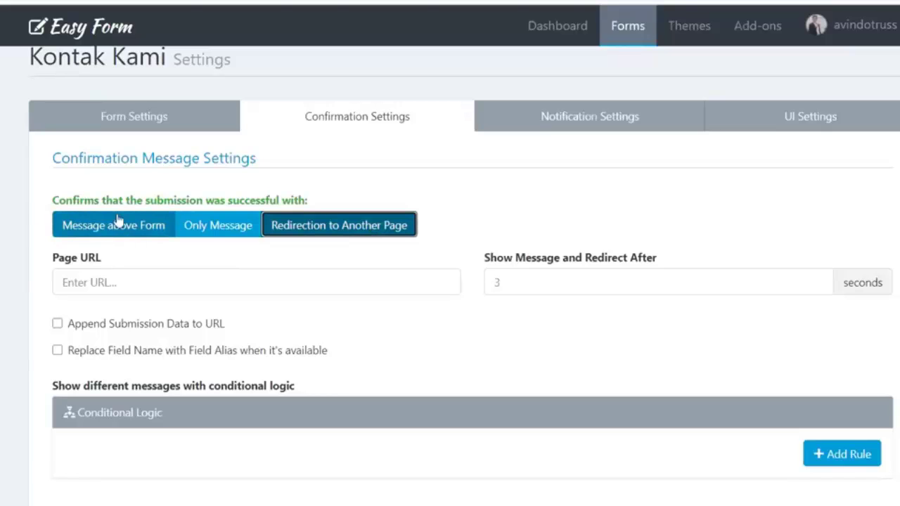
{"action": "left_click", "coordinate": [221, 225]}
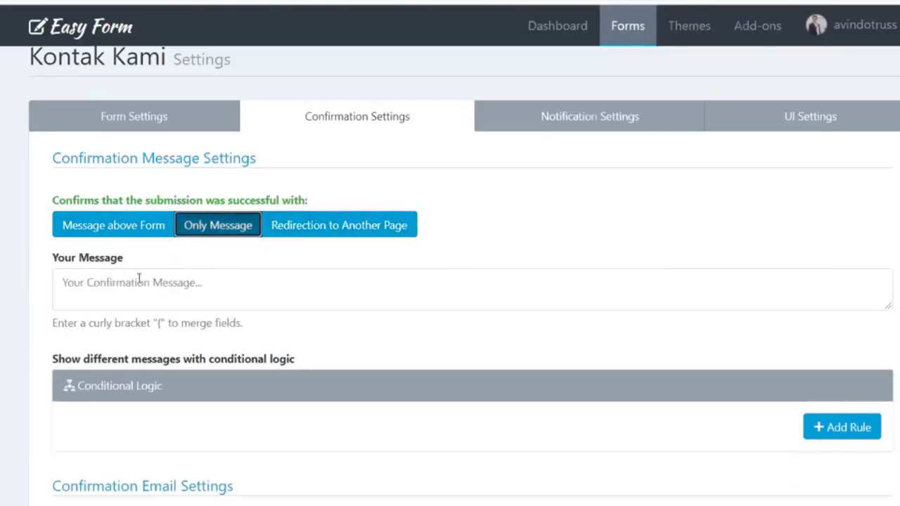
{"action": "scroll", "coordinate": [155, 211], "scroll_direction": "down", "scroll_amount": 1}
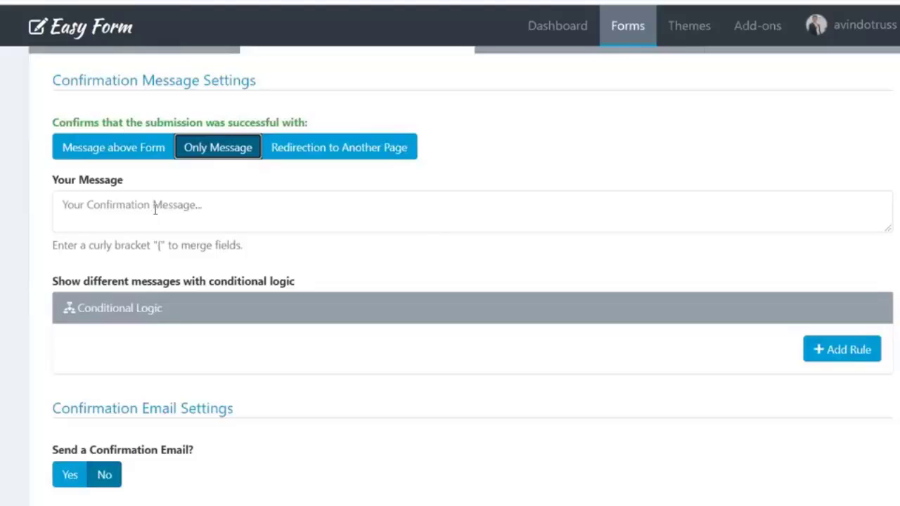
Enter the message 'Terima kasih telah menghubungi kami, kami akan segera membalas pesan Anda'
{"action": "left_click", "coordinate": [155, 210]}
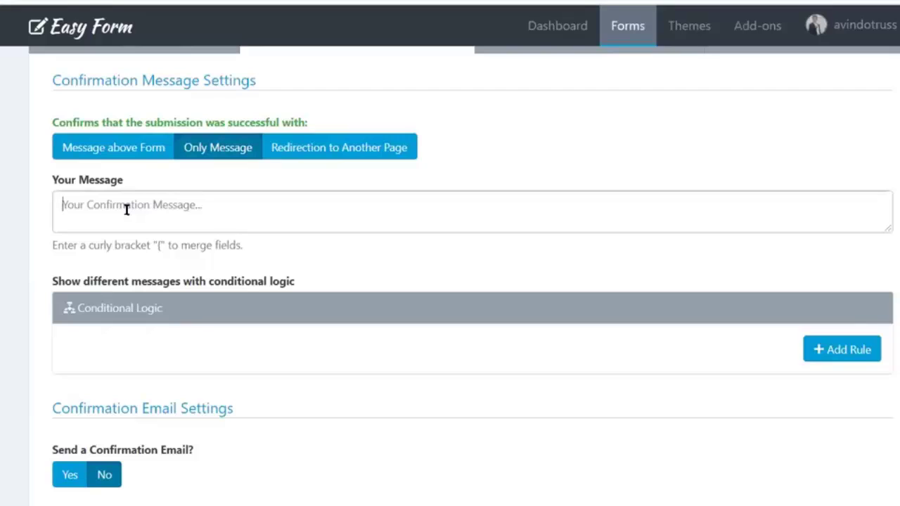
{"action": "type", "text": "Terima kasih telah men"}
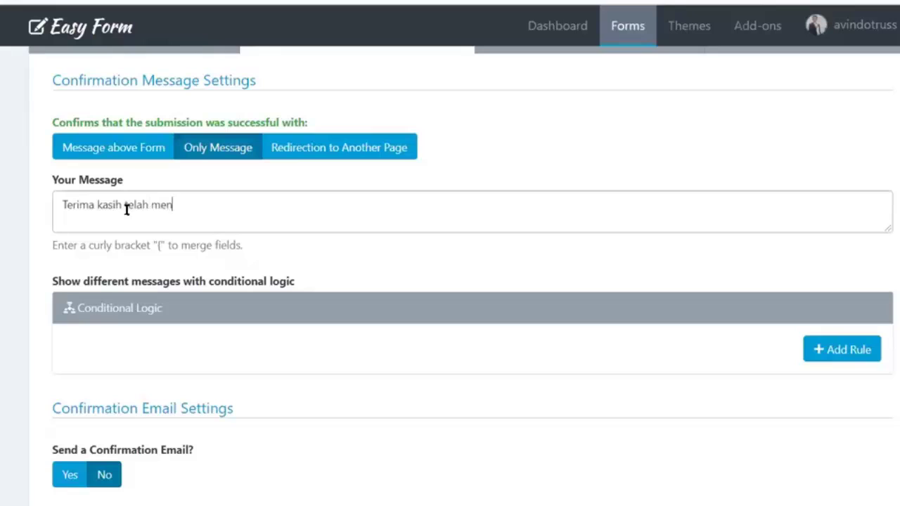
{"action": "type", "text": "ghubungi kami,"}
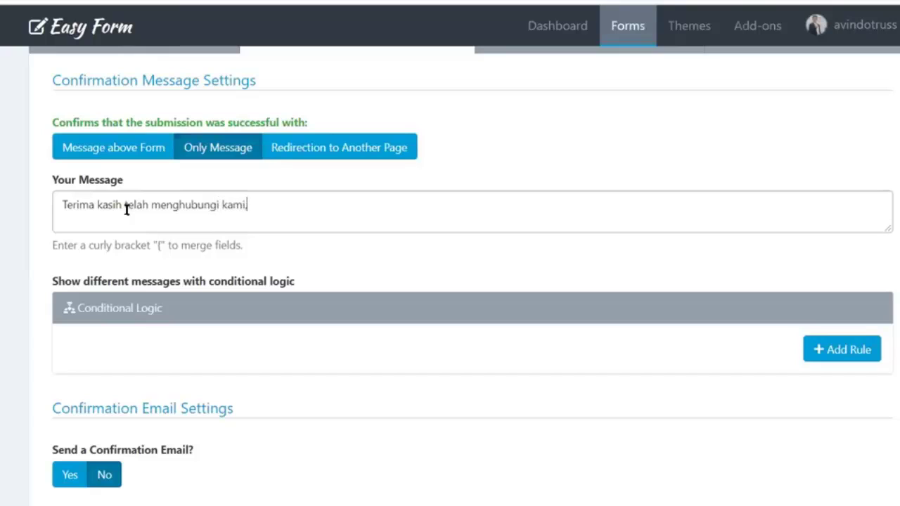
{"action": "type", "text": " kami akan segera me"}
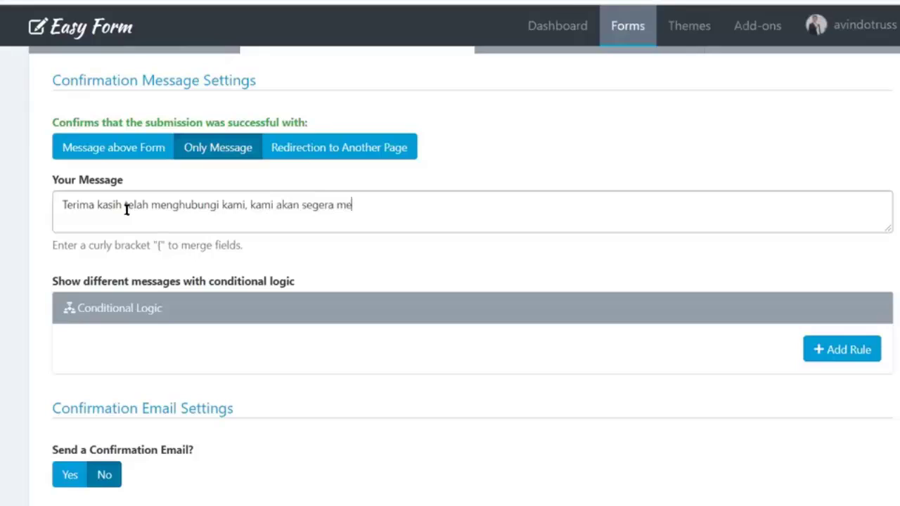
{"action": "type", "text": "mbalas pesan Anda"}
{"action": "scroll", "coordinate": [91, 241], "scroll_direction": "down", "scroll_amount": 1}
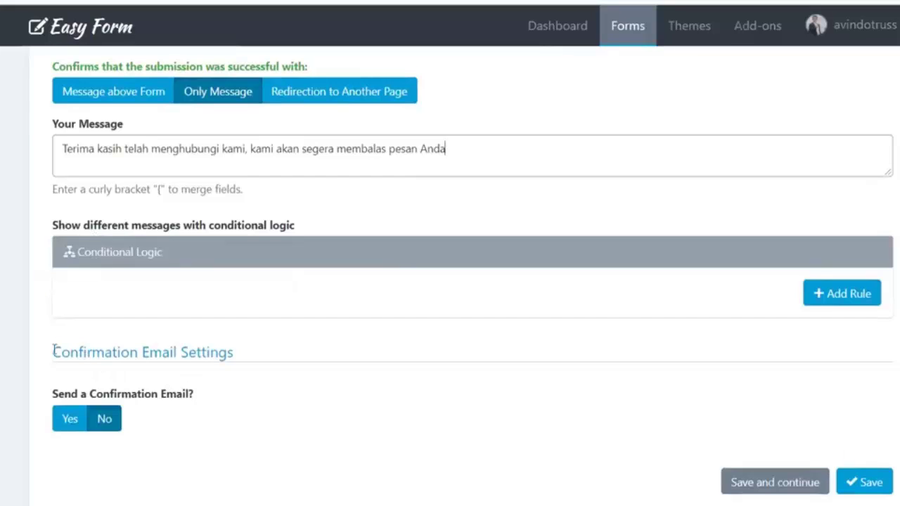
{"action": "left_click_drag", "start_coordinate": [55, 353], "coordinate": [260, 357]}
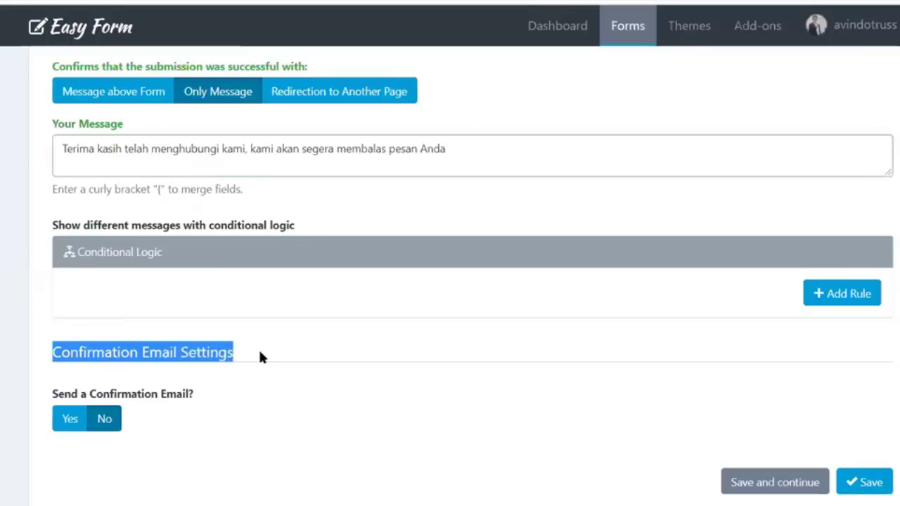
{"action": "left_click", "coordinate": [70, 419]}
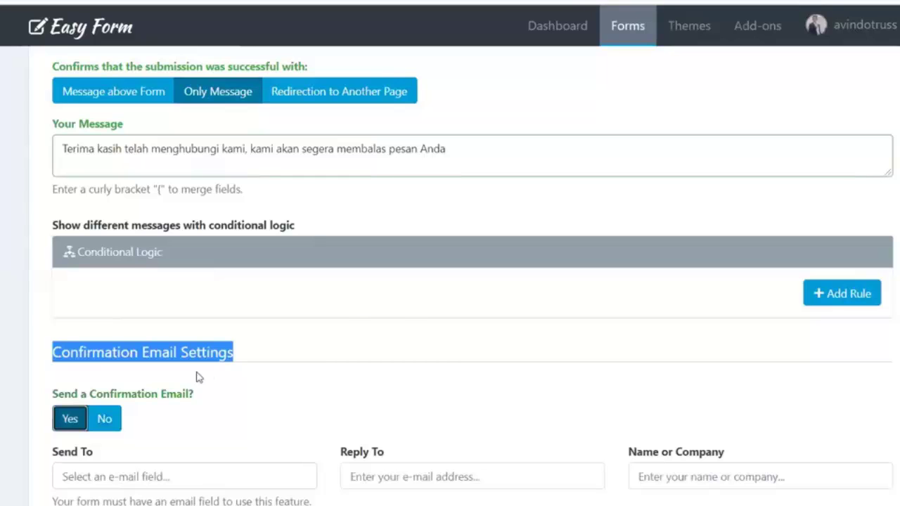
{"action": "scroll", "coordinate": [197, 377], "scroll_direction": "down", "scroll_amount": 2}
{"action": "scroll", "coordinate": [679, 434], "scroll_direction": "down", "scroll_amount": 3}
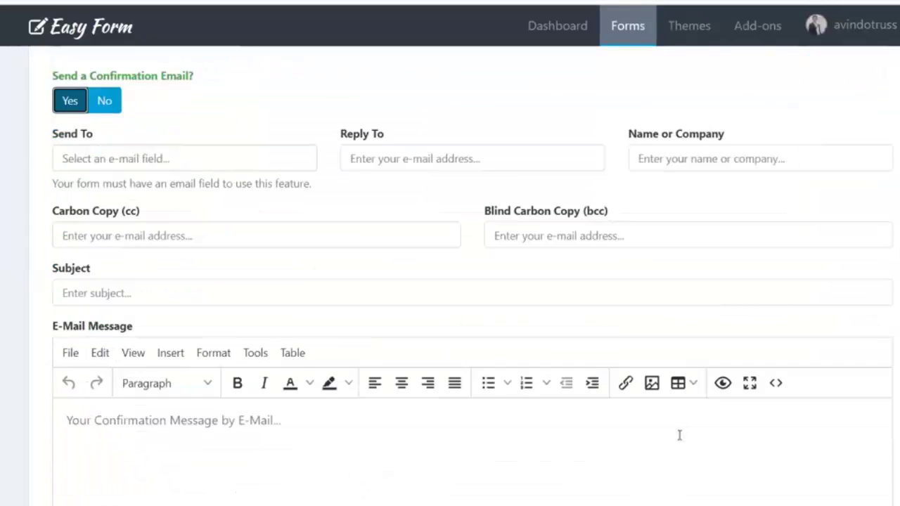
{"action": "scroll", "coordinate": [312, 331], "scroll_direction": "up", "scroll_amount": 1}
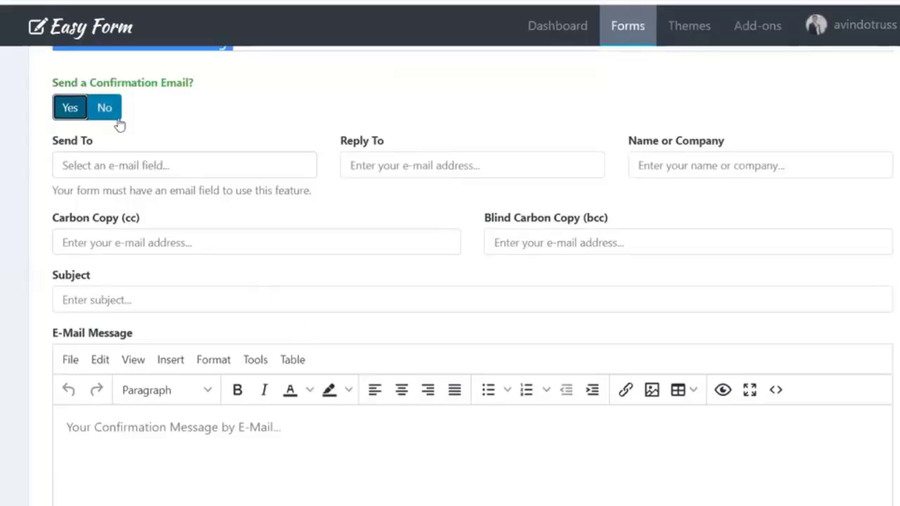
{"action": "scroll", "coordinate": [143, 397], "scroll_direction": "up", "scroll_amount": 6}
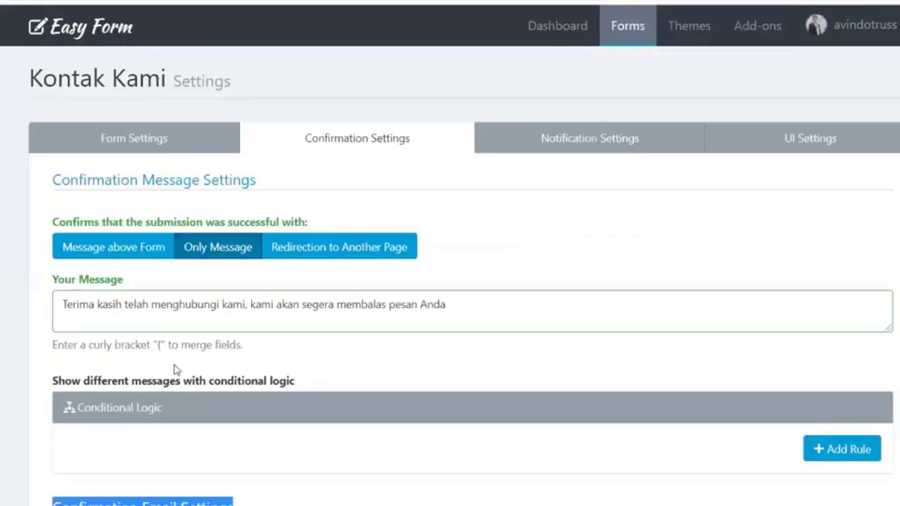
{"action": "scroll", "coordinate": [173, 368], "scroll_direction": "down", "scroll_amount": 2}
{"action": "left_click", "coordinate": [112, 422]}
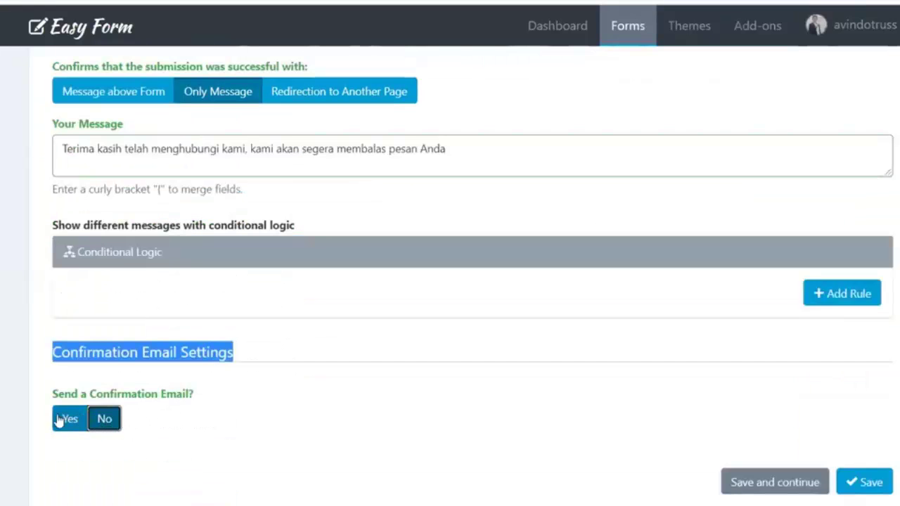
{"action": "scroll", "coordinate": [278, 423], "scroll_direction": "up", "scroll_amount": 1}
{"action": "scroll", "coordinate": [278, 421], "scroll_direction": "up", "scroll_amount": 1}
{"action": "scroll", "coordinate": [218, 412], "scroll_direction": "down", "scroll_amount": 1}
{"action": "scroll", "coordinate": [197, 418], "scroll_direction": "up", "scroll_amount": 1}
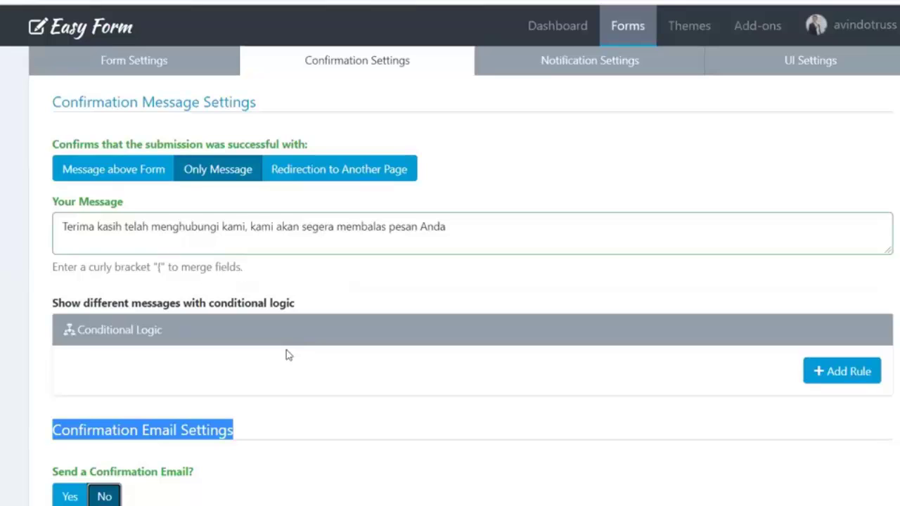
{"action": "scroll", "coordinate": [286, 355], "scroll_direction": "up", "scroll_amount": 2}
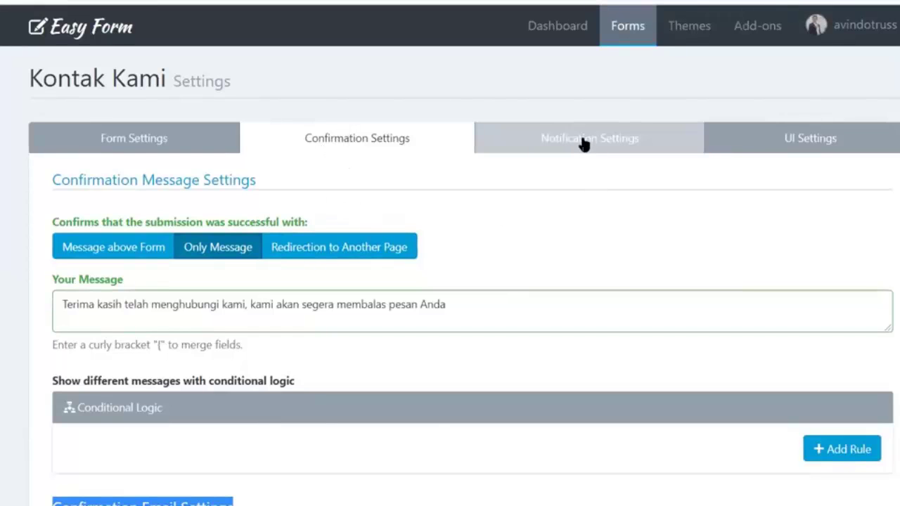
{"action": "scroll", "coordinate": [584, 142], "scroll_direction": "down", "scroll_amount": 3}
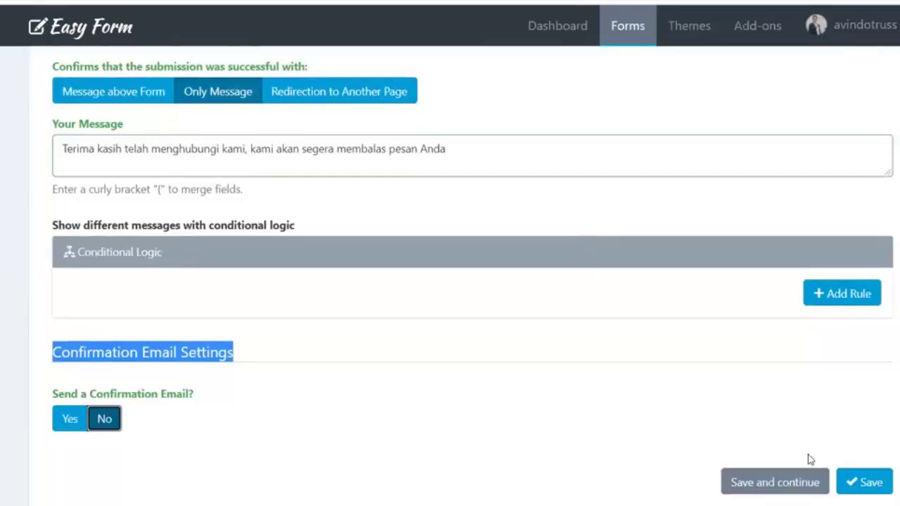
Save the form settings and give notifications the subject 'Kontak Instan.top'
{"action": "left_click", "coordinate": [768, 477]}
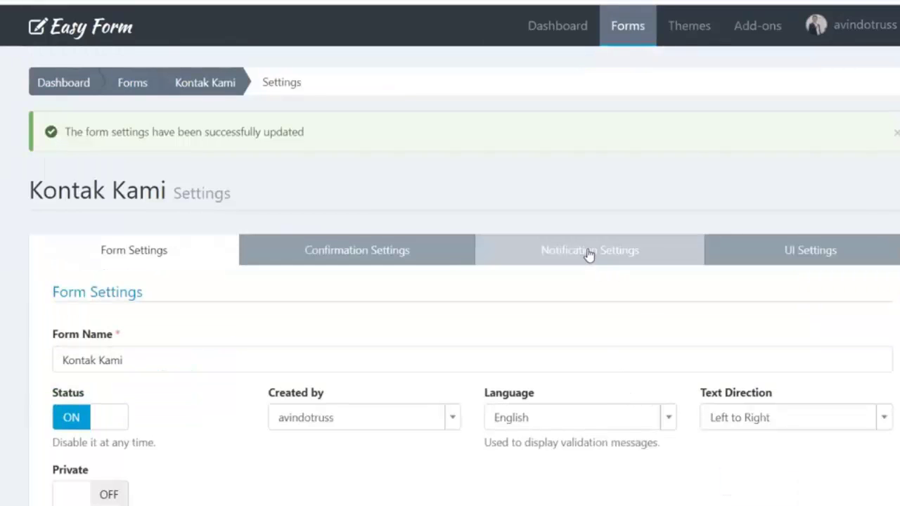
{"action": "left_click", "coordinate": [589, 253]}
{"action": "scroll", "coordinate": [457, 299], "scroll_direction": "down", "scroll_amount": 2}
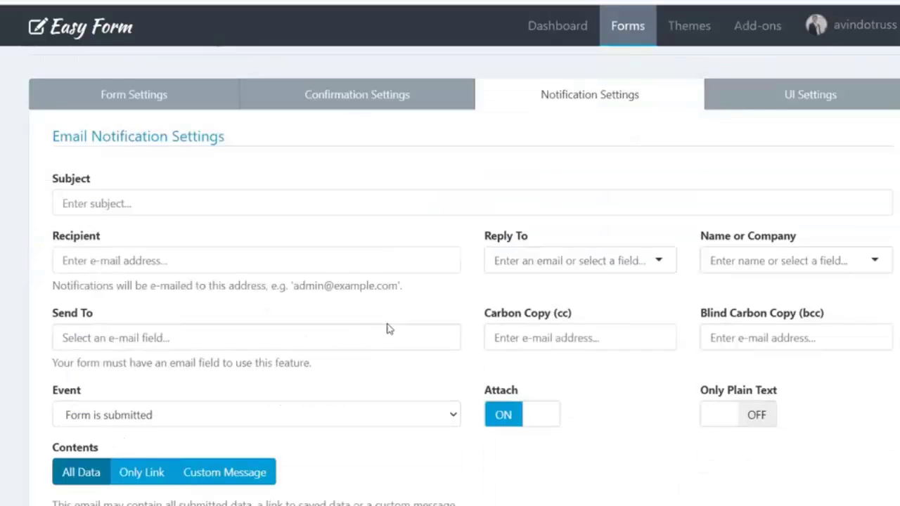
{"action": "left_click", "coordinate": [145, 205]}
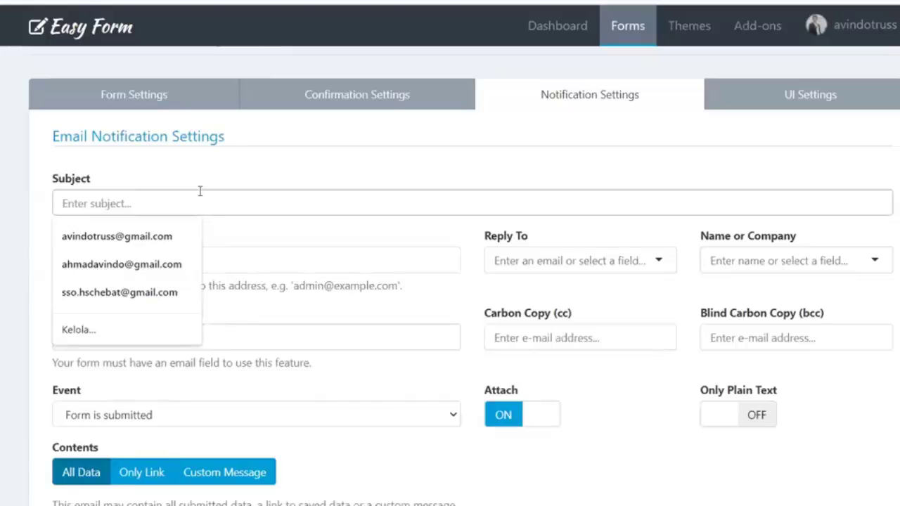
{"action": "type", "text": "Kontak"}
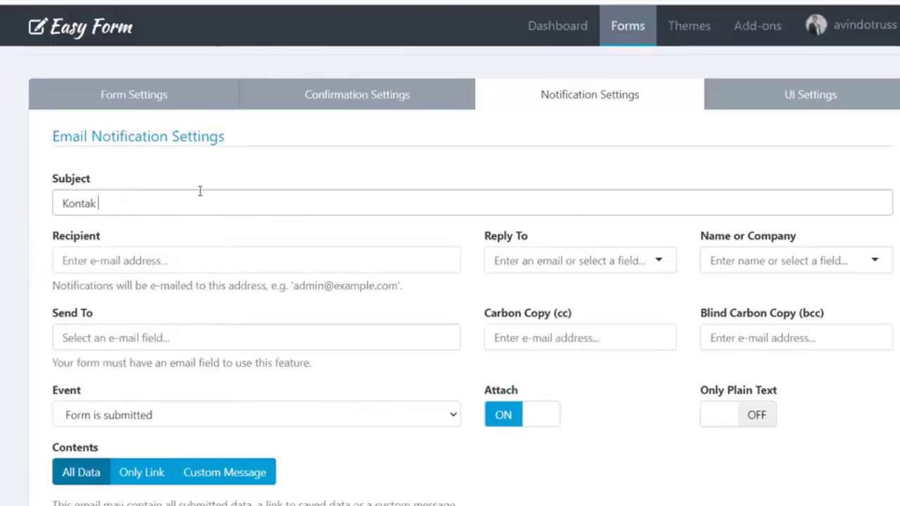
{"action": "type", "text": "Instan.top"}
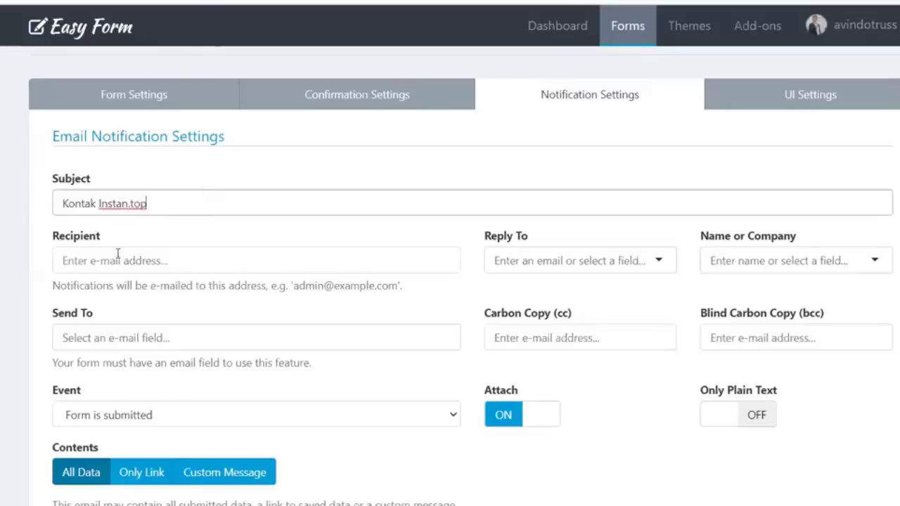
Fill the notification recipient with the saved account e-mail address, clearing unwanted Send To values
{"action": "left_click", "coordinate": [127, 260]}
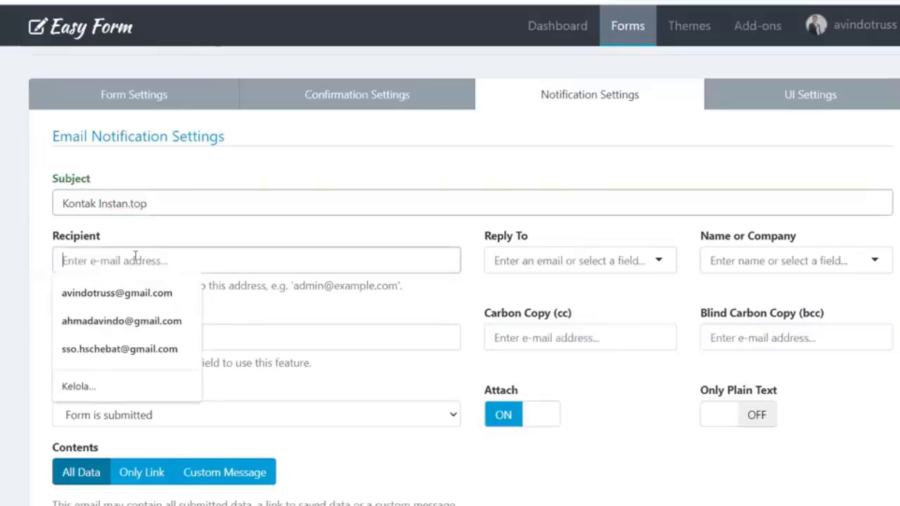
{"action": "left_click", "coordinate": [255, 311]}
{"action": "left_click", "coordinate": [138, 261]}
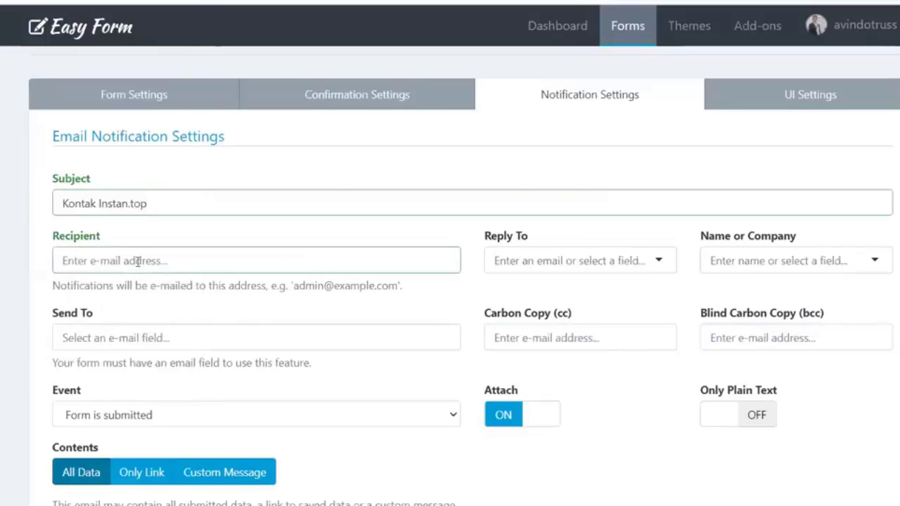
{"action": "left_click", "coordinate": [124, 292]}
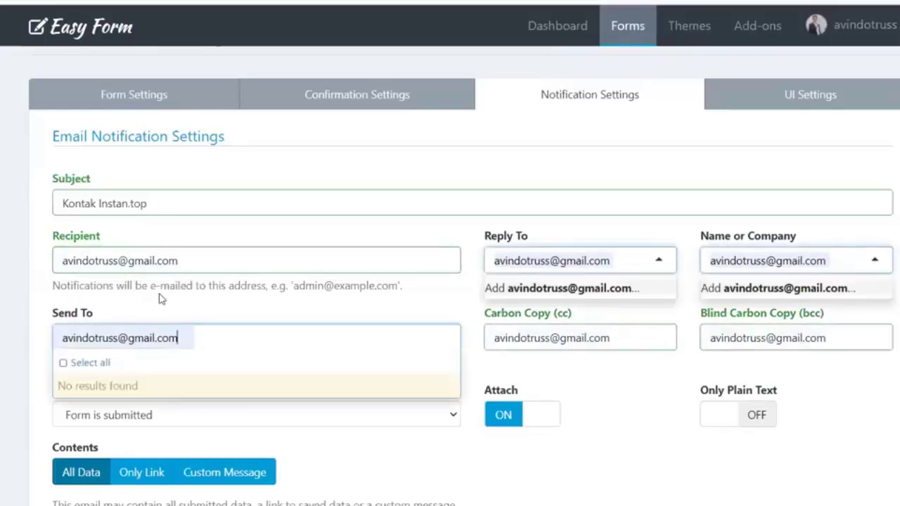
{"action": "left_click", "coordinate": [17, 295]}
{"action": "left_click", "coordinate": [175, 339]}
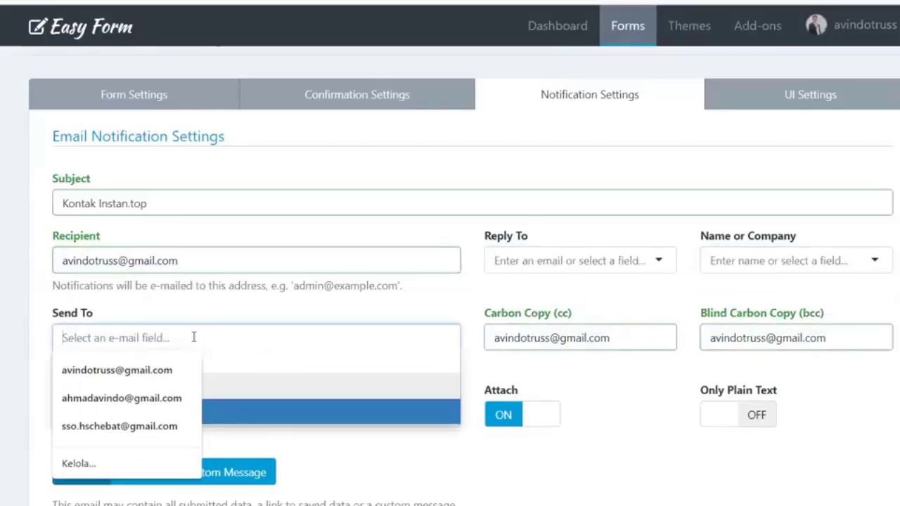
{"action": "left_click", "coordinate": [120, 311]}
{"action": "scroll", "coordinate": [139, 334], "scroll_direction": "down", "scroll_amount": 1}
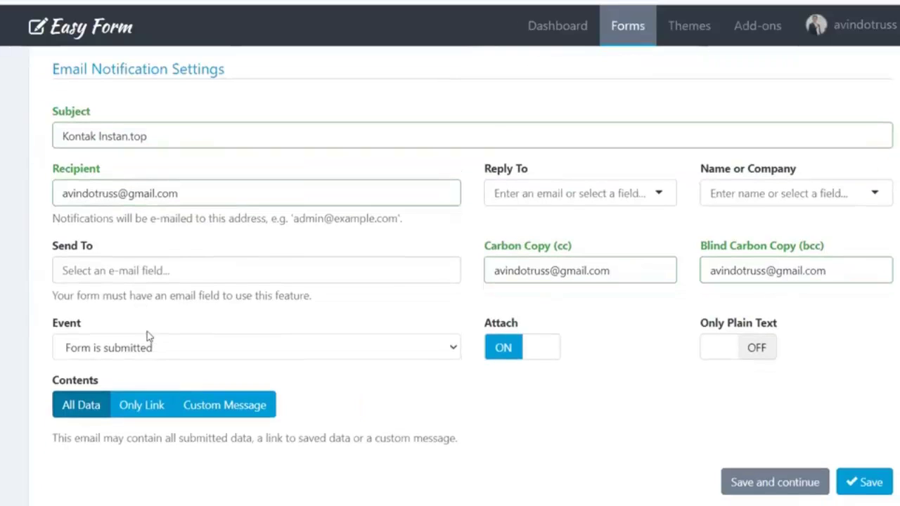
Use the form's Email field as reply-to and Nama as the sender name
{"action": "left_click", "coordinate": [509, 186]}
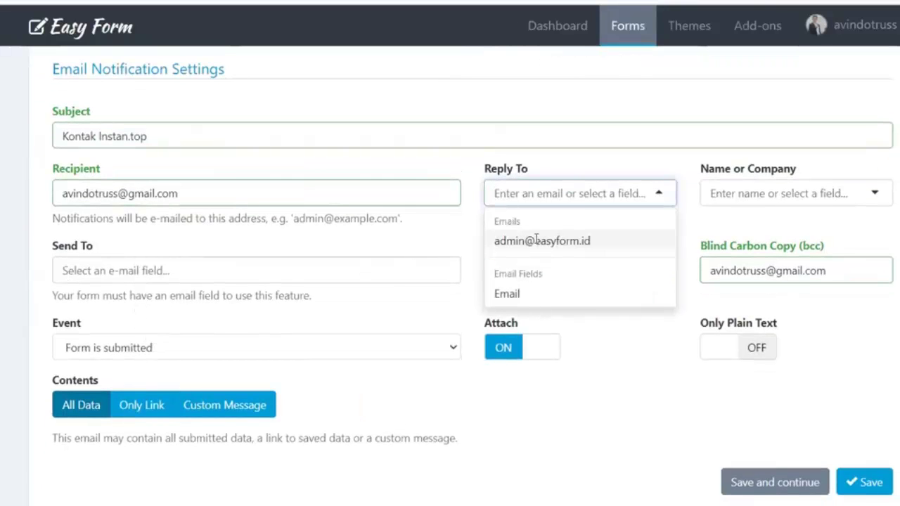
{"action": "left_click", "coordinate": [503, 294]}
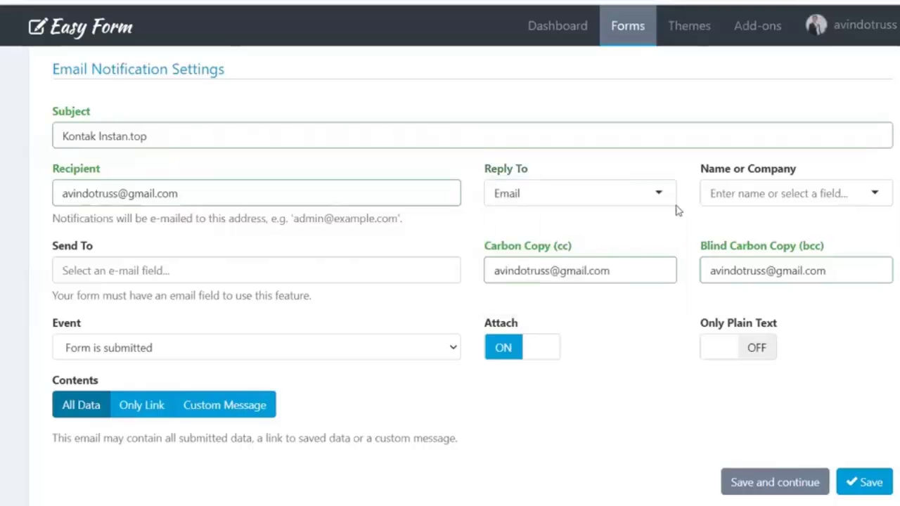
{"action": "left_click", "coordinate": [707, 194]}
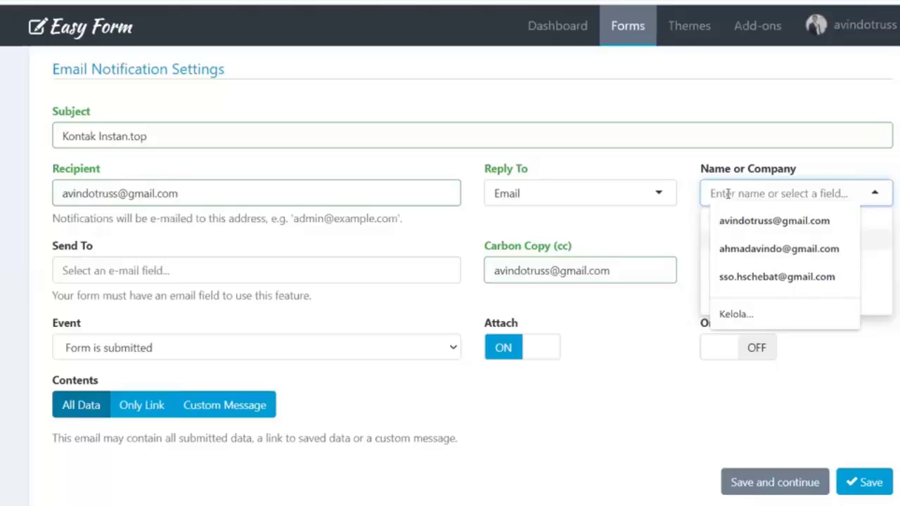
{"action": "type", "text": "I"}
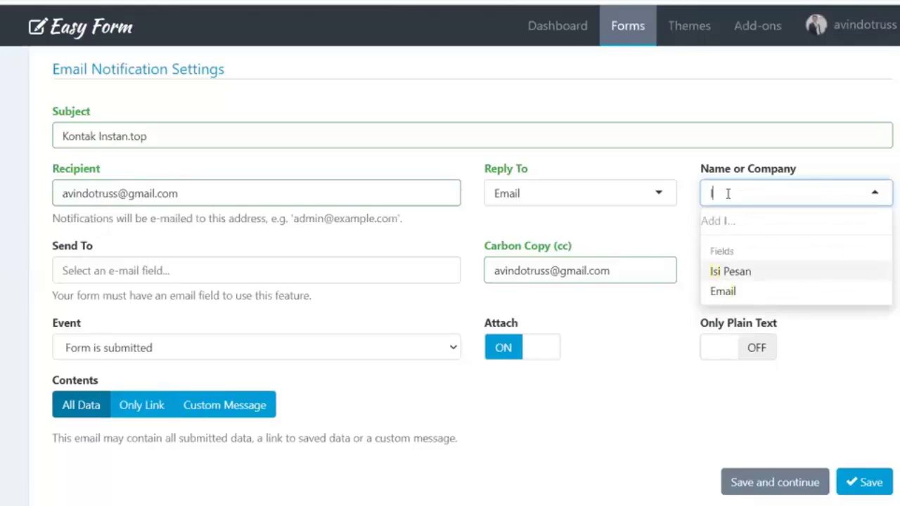
{"action": "key", "text": "BackSpace"}
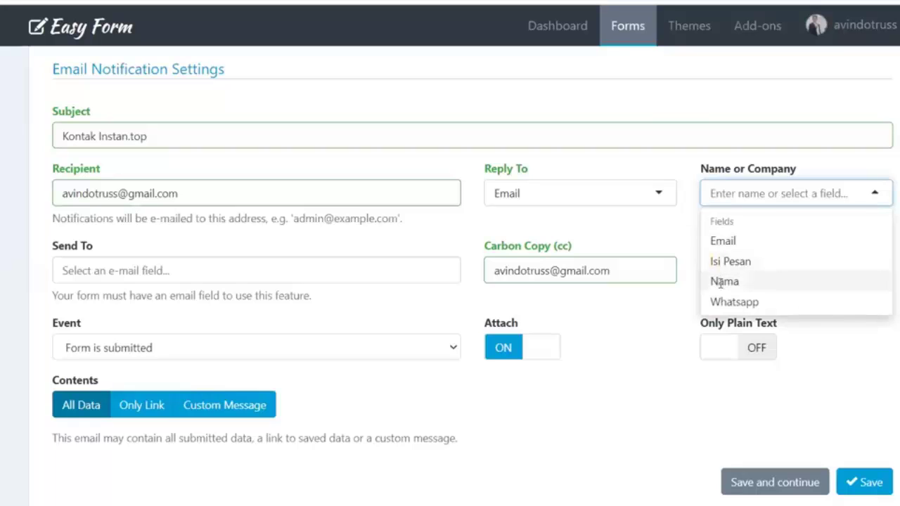
{"action": "left_click", "coordinate": [723, 282]}
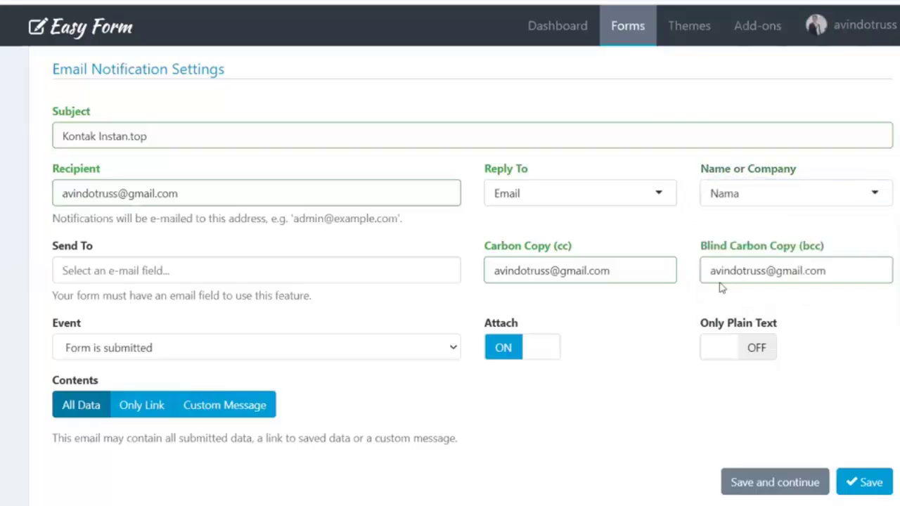
Send notifications to the form's Email field
{"action": "left_click", "coordinate": [122, 274]}
{"action": "left_click", "coordinate": [276, 270]}
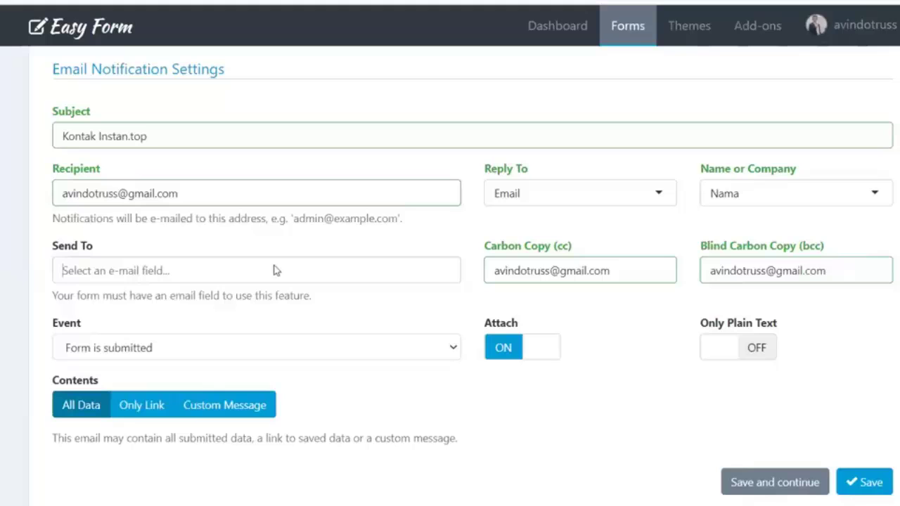
{"action": "left_click", "coordinate": [155, 265]}
{"action": "left_click", "coordinate": [228, 264]}
{"action": "left_click", "coordinate": [211, 268]}
{"action": "left_click", "coordinate": [98, 348]}
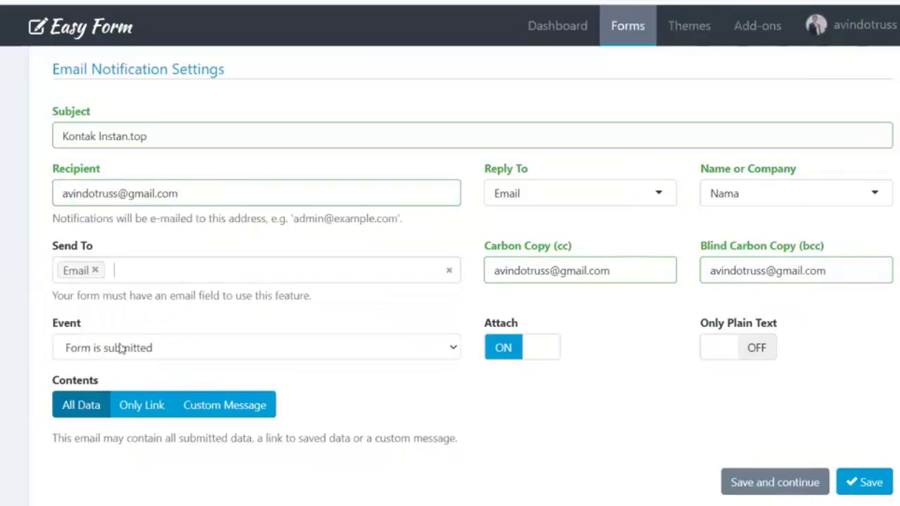
Delete the Carbon Copy and Blind Carbon Copy addresses
{"action": "left_click", "coordinate": [604, 270]}
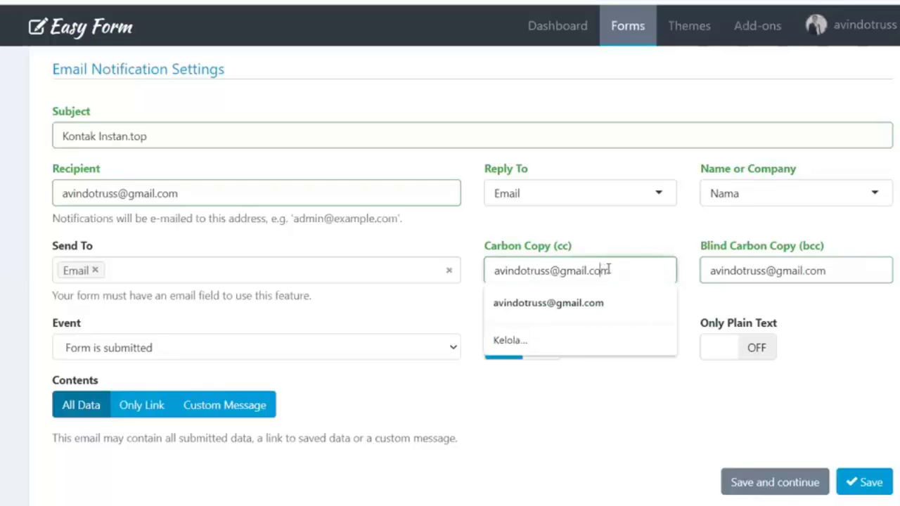
{"action": "left_click_drag", "start_coordinate": [619, 270], "coordinate": [459, 270]}
{"action": "key", "text": "BackSpace"}
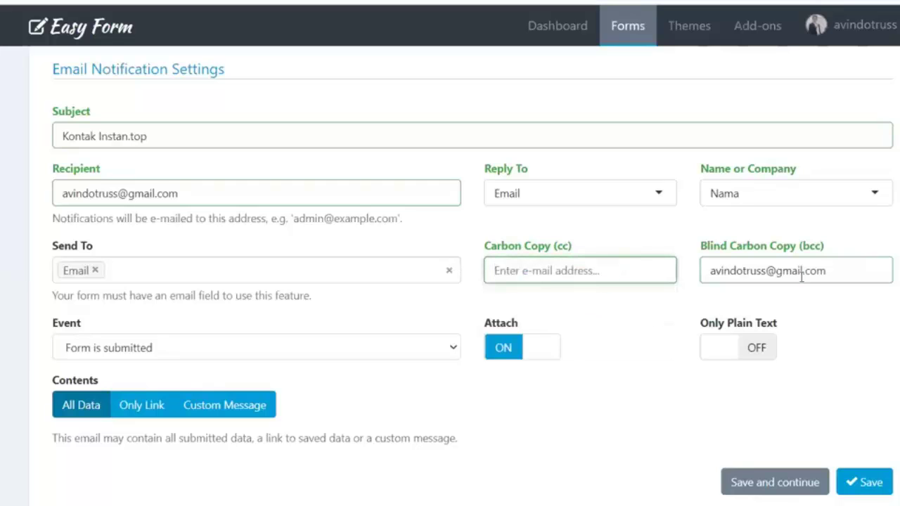
{"action": "left_click_drag", "start_coordinate": [834, 271], "coordinate": [642, 273]}
{"action": "key", "text": "BackSpace"}
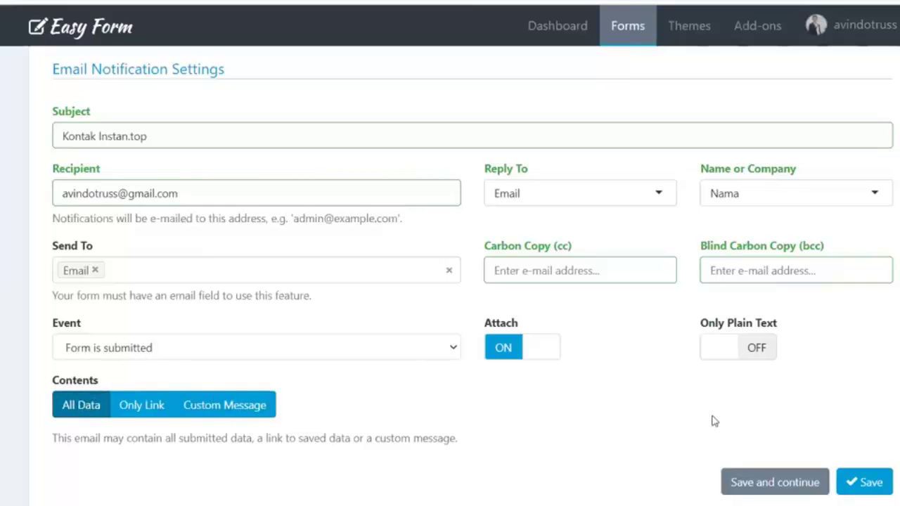
Save the Kontak Kami notification settings and scroll through the settings page
{"action": "left_click", "coordinate": [766, 486]}
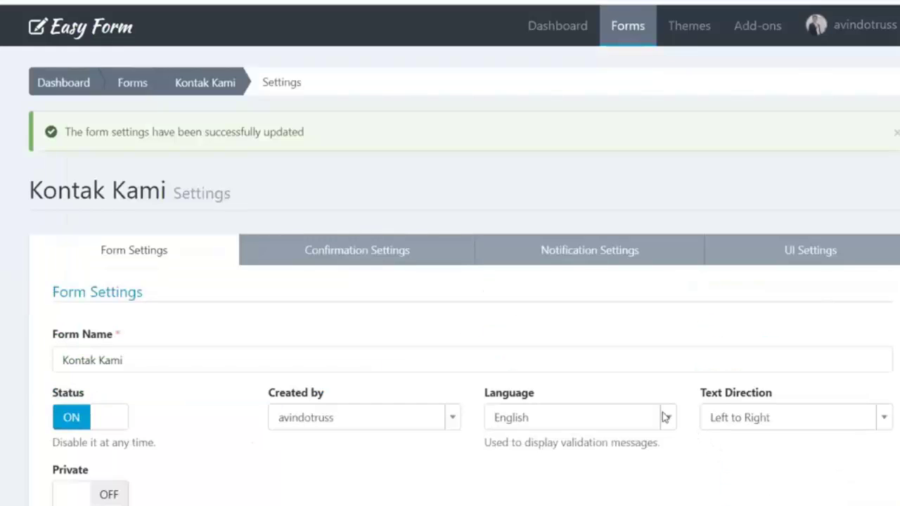
{"action": "scroll", "coordinate": [633, 412], "scroll_direction": "down", "scroll_amount": 2}
{"action": "scroll", "coordinate": [601, 403], "scroll_direction": "up", "scroll_amount": 2}
{"action": "scroll", "coordinate": [464, 323], "scroll_direction": "down", "scroll_amount": 9}
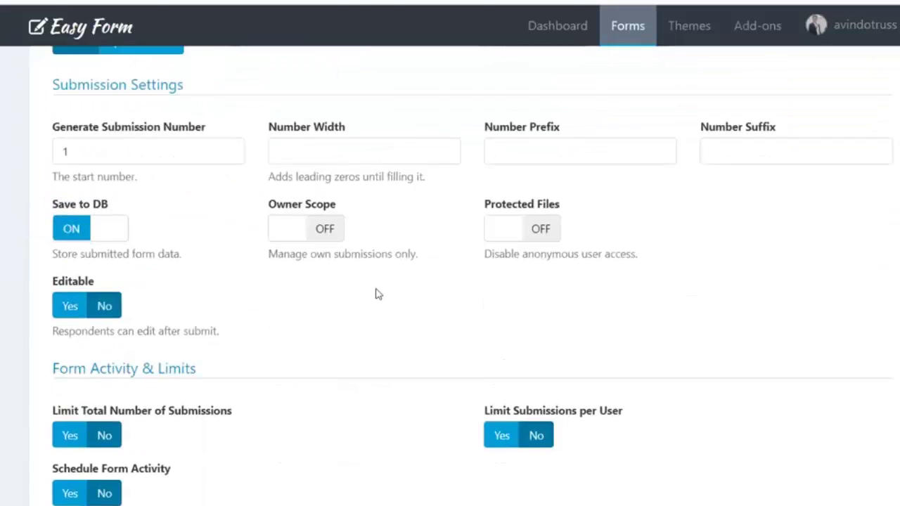
{"action": "scroll", "coordinate": [378, 294], "scroll_direction": "down", "scroll_amount": 4}
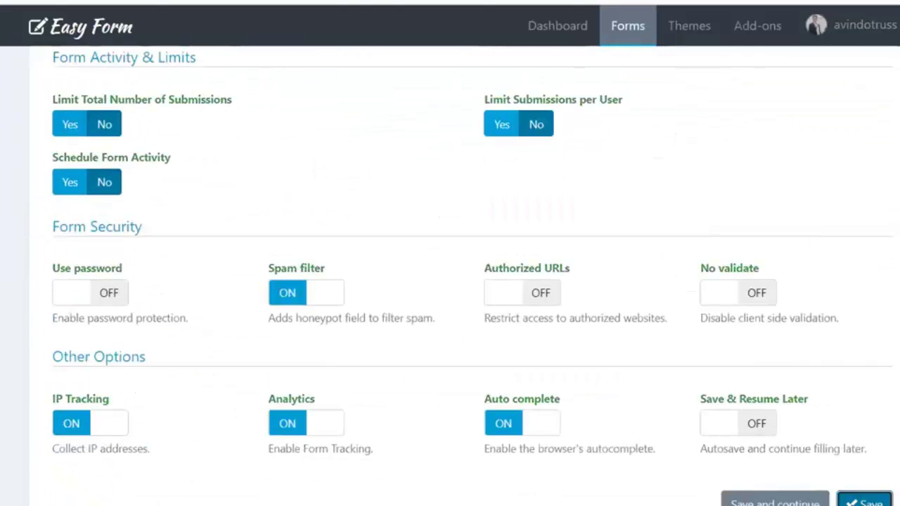
{"action": "scroll", "coordinate": [171, 295], "scroll_direction": "down", "scroll_amount": 1}
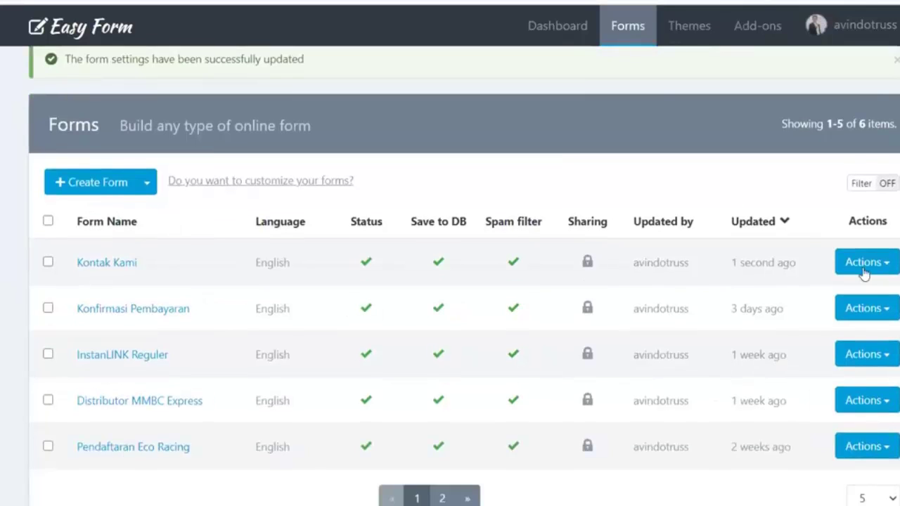
Copy the Kontak Kami embed-with-design code from Publish & Share
{"action": "left_click", "coordinate": [887, 271]}
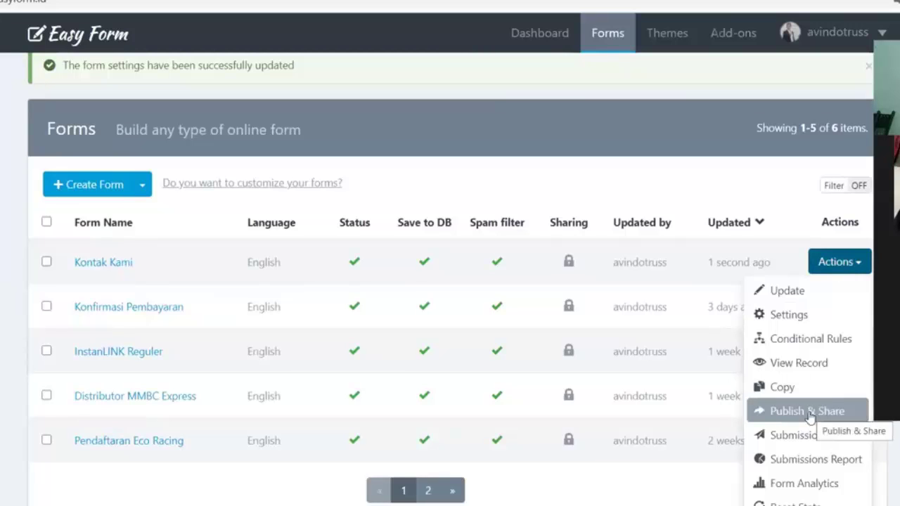
{"action": "left_click", "coordinate": [809, 414]}
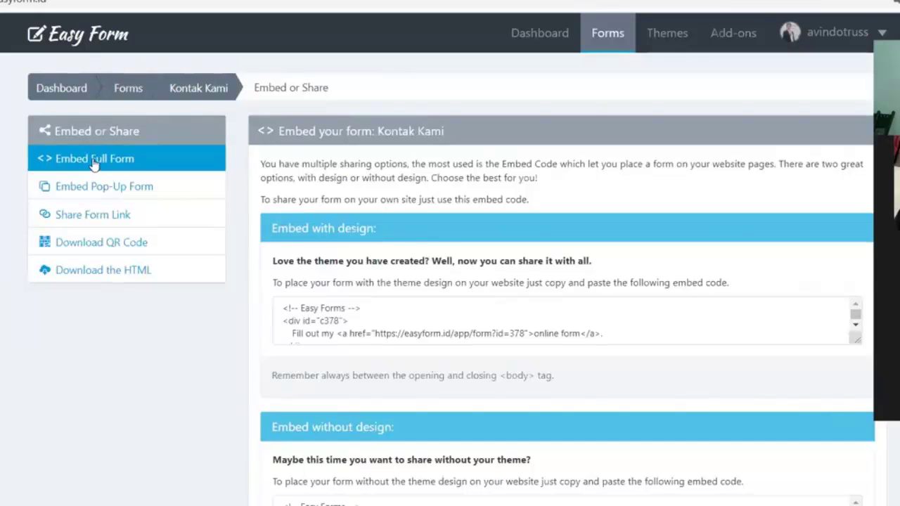
{"action": "left_click", "coordinate": [392, 313]}
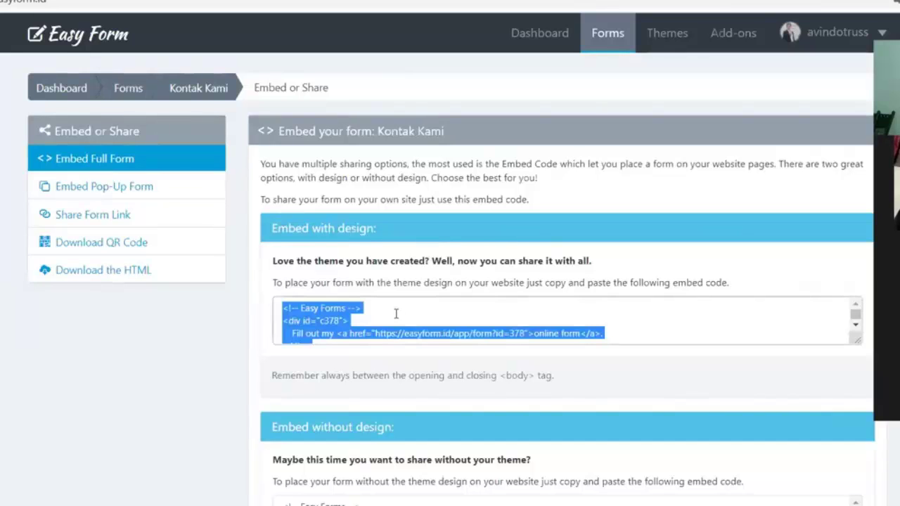
{"action": "key", "text": "ctrl+c"}
Switch back to InstanLINK and show the contact page's Elements list
{"action": "key", "text": "alt+Tab"}
{"action": "scroll", "coordinate": [341, 267], "scroll_direction": "down", "scroll_amount": 3}
{"action": "left_click", "coordinate": [139, 44]}
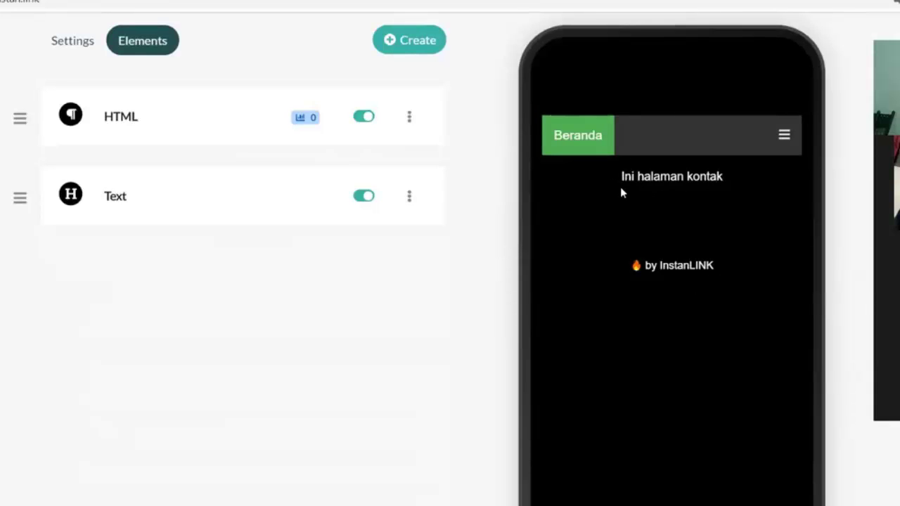
Delete the contact page's Text element, leaving only the HTML element, and begin creating a new element
{"action": "scroll", "coordinate": [621, 191], "scroll_direction": "up", "scroll_amount": 1}
{"action": "left_click", "coordinate": [409, 271]}
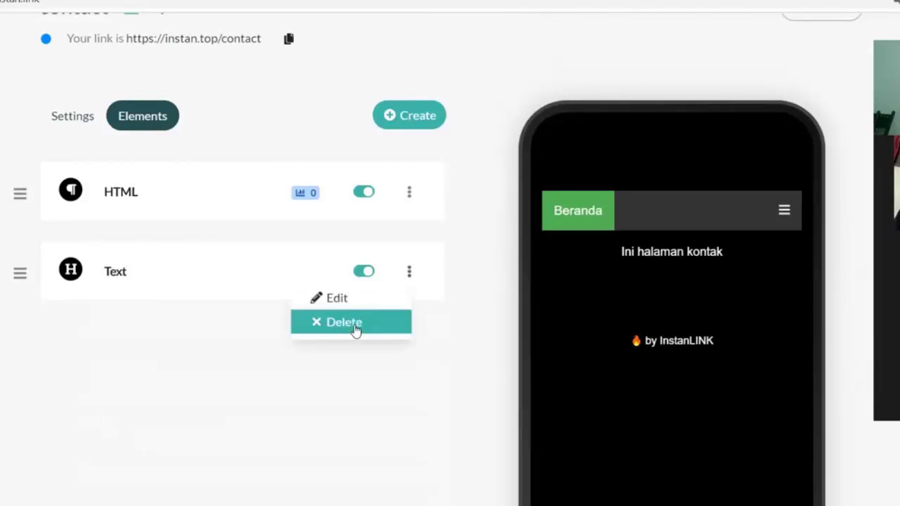
{"action": "left_click", "coordinate": [355, 328]}
{"action": "left_click", "coordinate": [540, 83]}
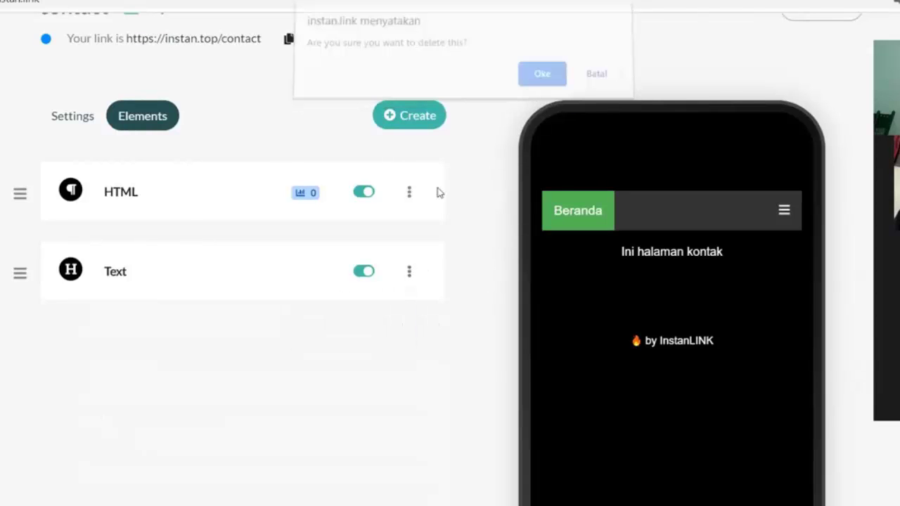
{"action": "left_click", "coordinate": [420, 192]}
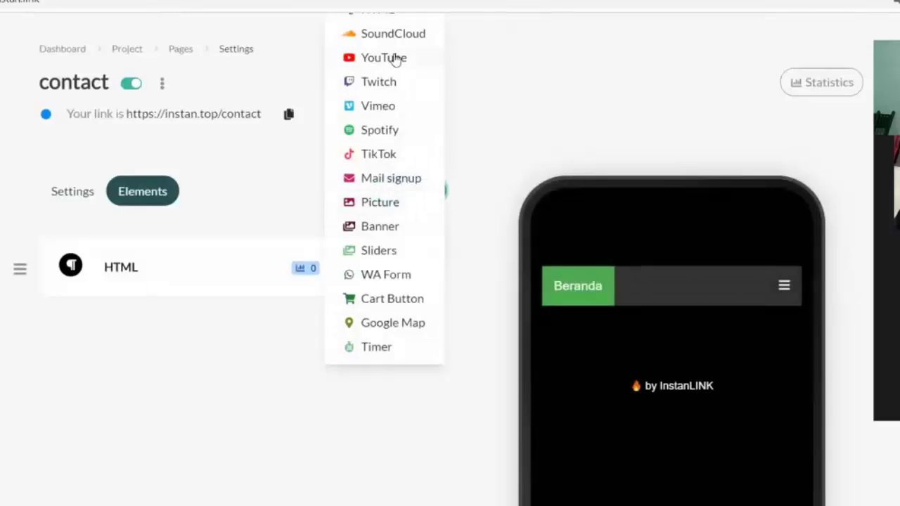
{"action": "scroll", "coordinate": [397, 60], "scroll_direction": "up", "scroll_amount": 1}
Add an HTML block whose description holds the pasted Easy Form embed code
{"action": "left_click", "coordinate": [396, 84]}
{"action": "left_click", "coordinate": [408, 331]}
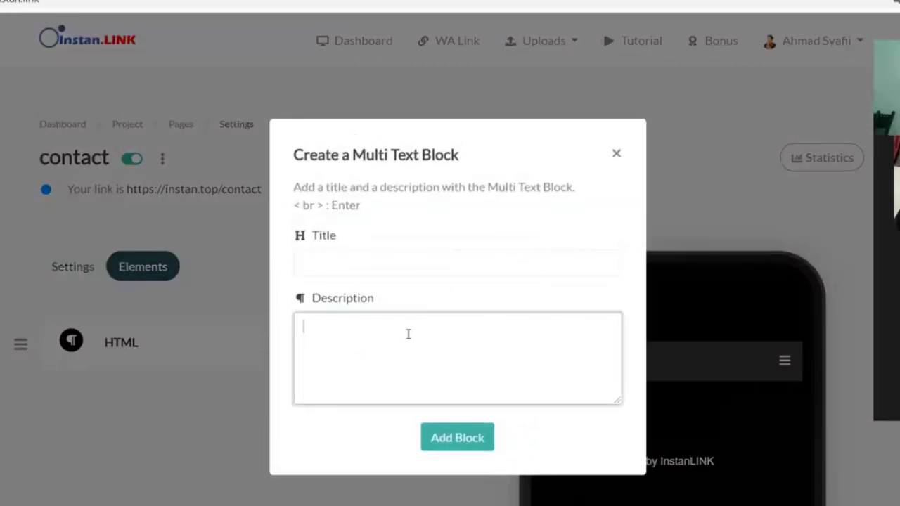
{"action": "key", "text": "ctrl+v"}
{"action": "scroll", "coordinate": [440, 389], "scroll_direction": "up", "scroll_amount": 10}
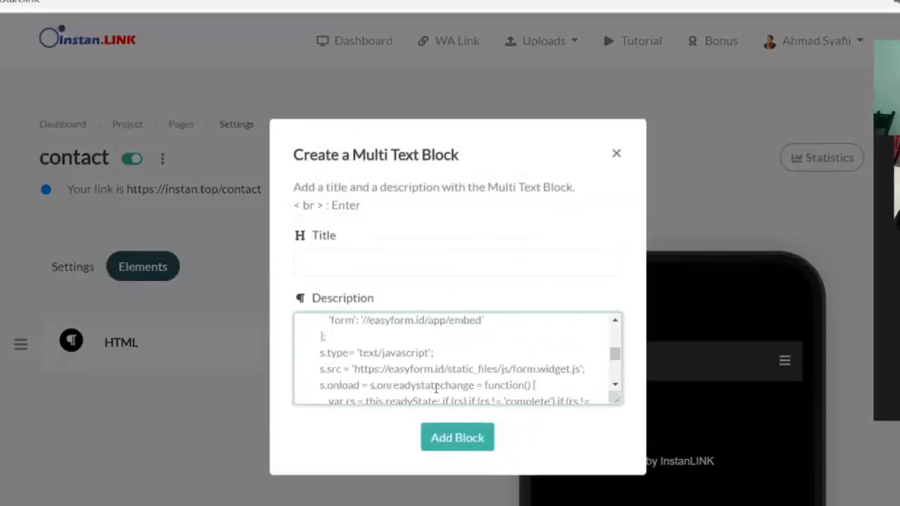
{"action": "left_click", "coordinate": [468, 446]}
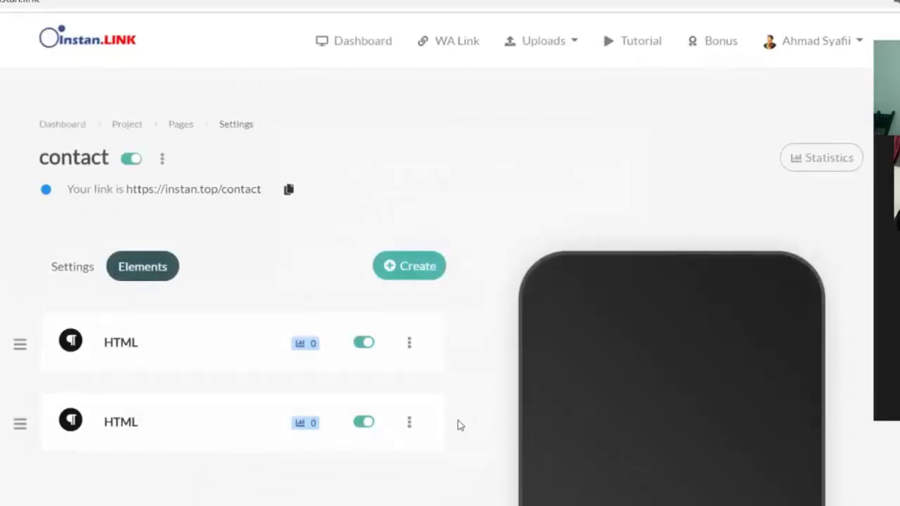
{"action": "scroll", "coordinate": [551, 229], "scroll_direction": "down", "scroll_amount": 3}
{"action": "scroll", "coordinate": [635, 274], "scroll_direction": "down", "scroll_amount": 1}
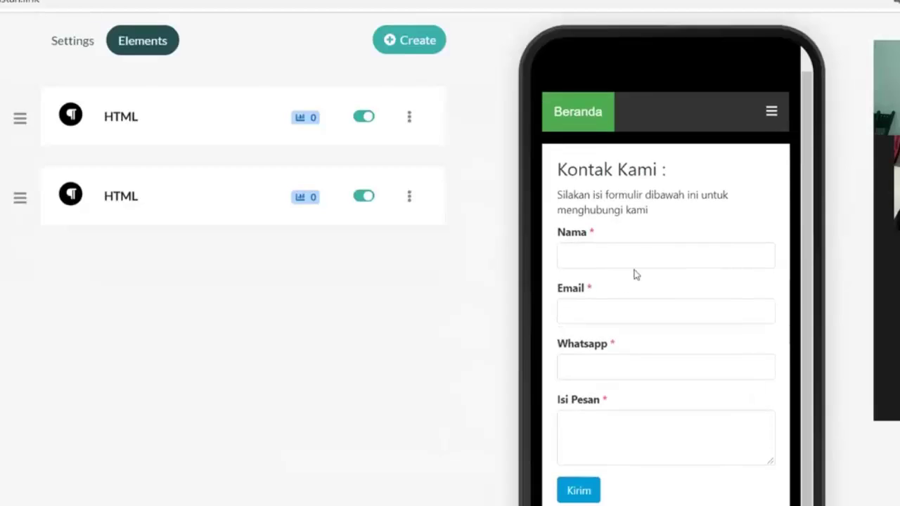
{"action": "scroll", "coordinate": [630, 285], "scroll_direction": "down", "scroll_amount": 2}
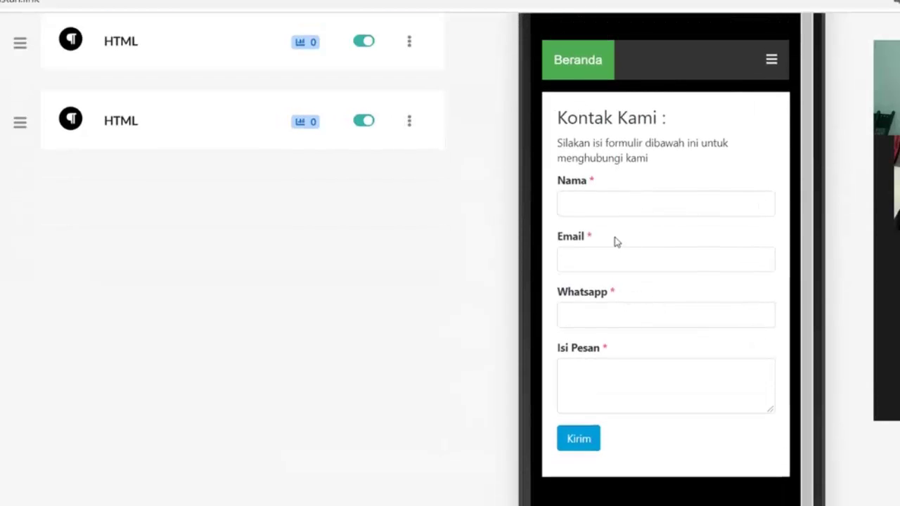
{"action": "scroll", "coordinate": [227, 198], "scroll_direction": "up", "scroll_amount": 4}
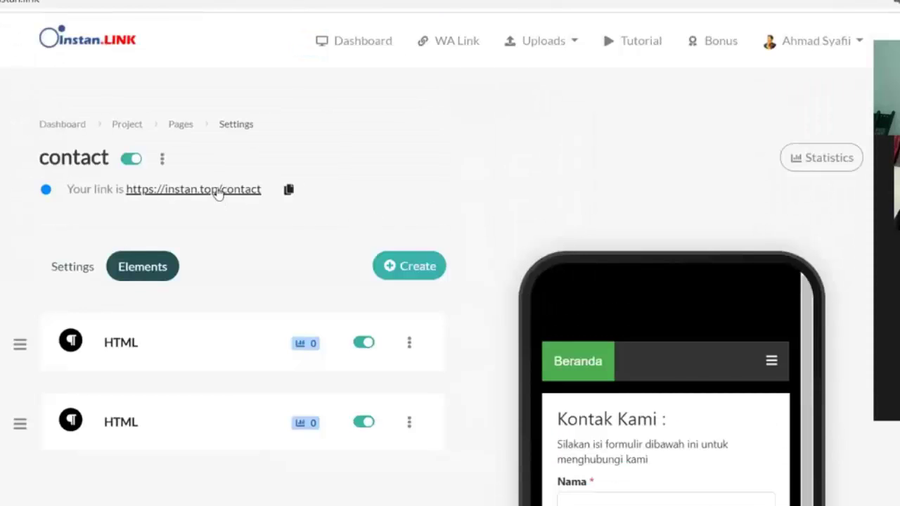
Visit live instan.top/contact, browse Kontak and Produk, and confirm the Kontak Kami form with Kirim shows
{"action": "left_click", "coordinate": [217, 196]}
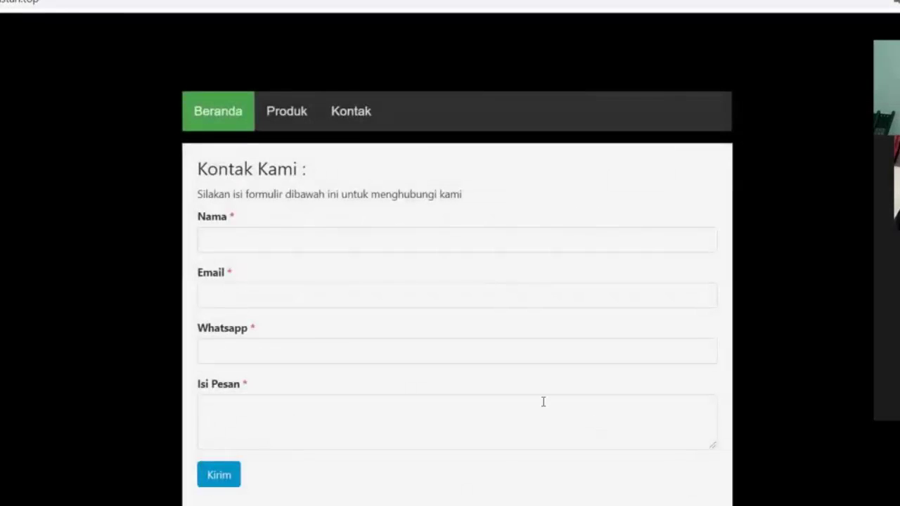
{"action": "left_click", "coordinate": [357, 120]}
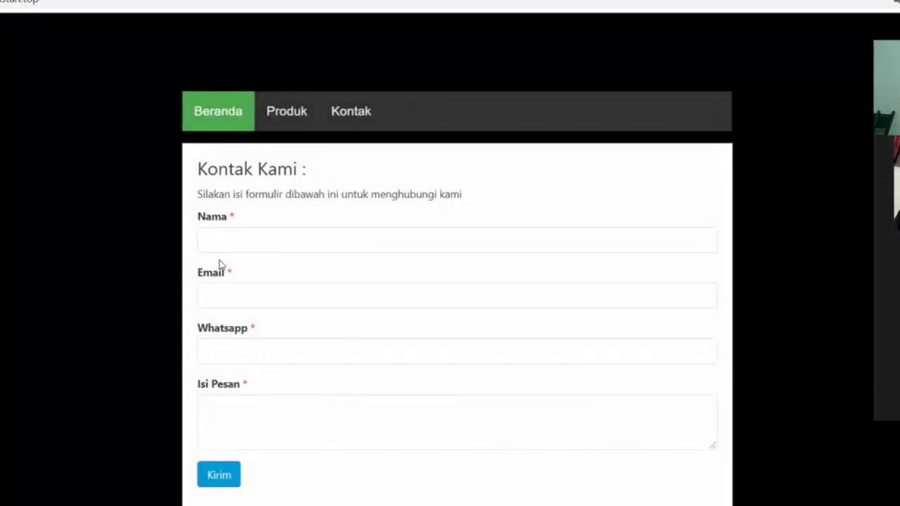
{"action": "left_click", "coordinate": [291, 117]}
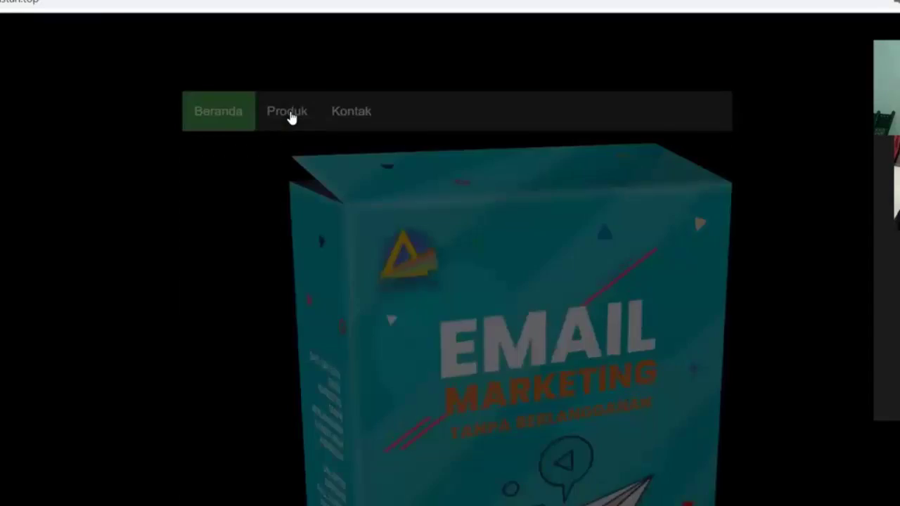
{"action": "scroll", "coordinate": [518, 261], "scroll_direction": "down", "scroll_amount": 5}
{"action": "scroll", "coordinate": [485, 331], "scroll_direction": "up", "scroll_amount": 6}
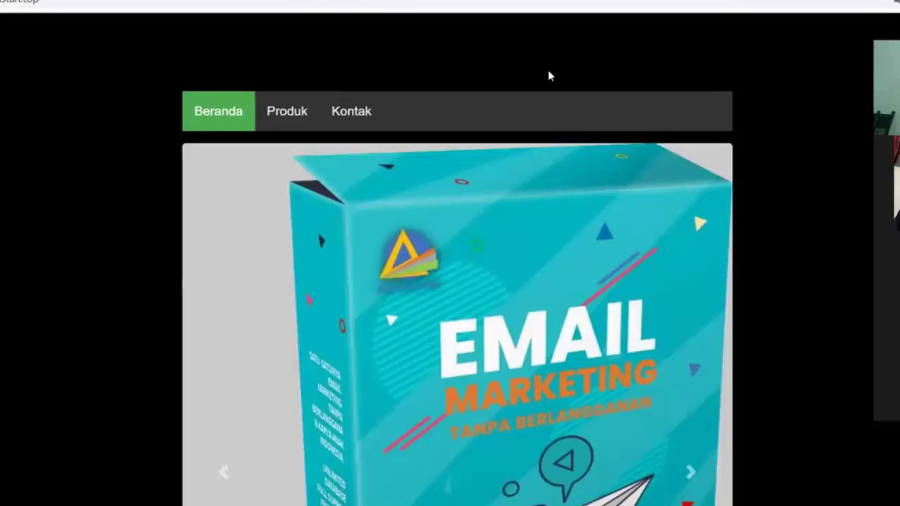
{"action": "scroll", "coordinate": [394, 303], "scroll_direction": "down", "scroll_amount": 1}
{"action": "scroll", "coordinate": [394, 305], "scroll_direction": "down", "scroll_amount": 5}
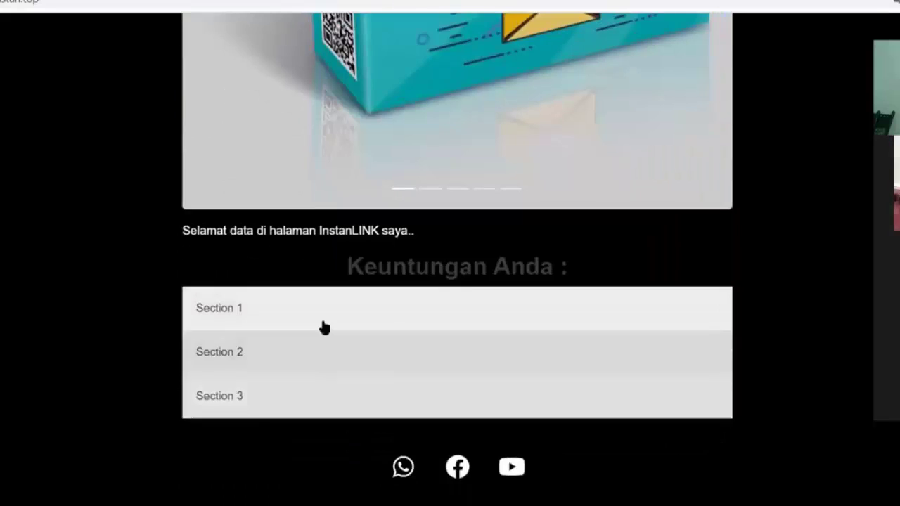
{"action": "scroll", "coordinate": [323, 323], "scroll_direction": "up", "scroll_amount": 5}
{"action": "scroll", "coordinate": [326, 322], "scroll_direction": "up", "scroll_amount": 1}
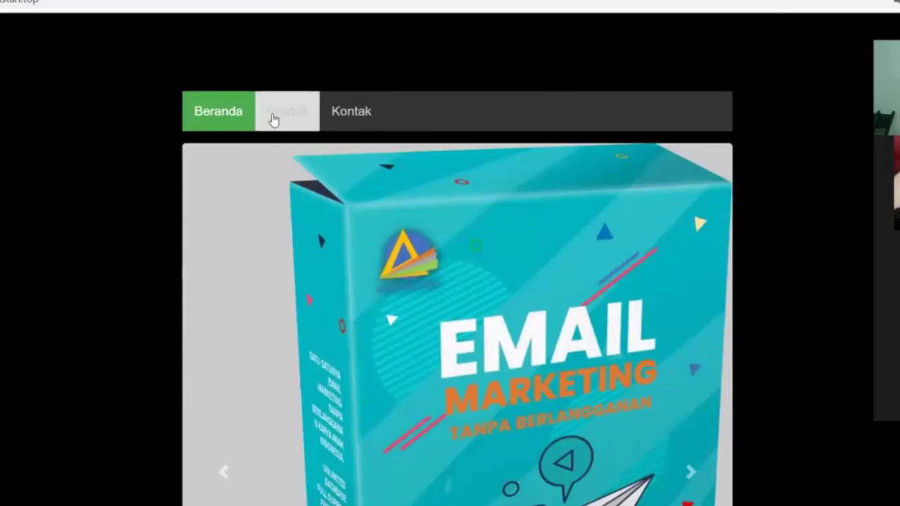
{"action": "left_click", "coordinate": [362, 117]}
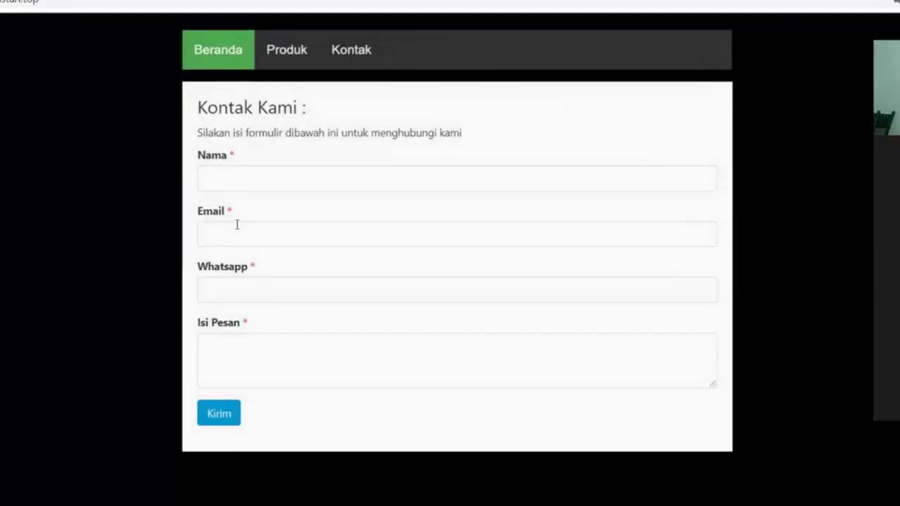
Fill the Kontak Kami form's Nama and e-mail fields from the saved autofill suggestions
{"action": "left_click", "coordinate": [206, 176]}
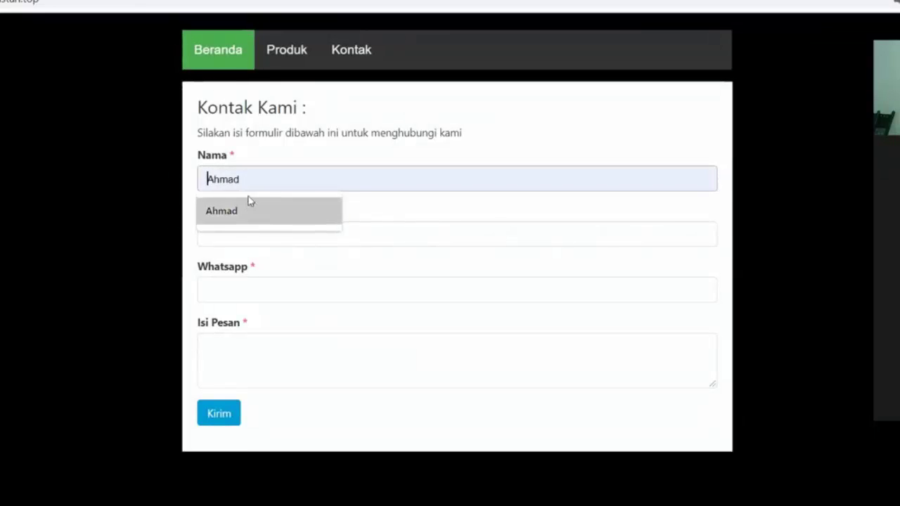
{"action": "left_click", "coordinate": [247, 175]}
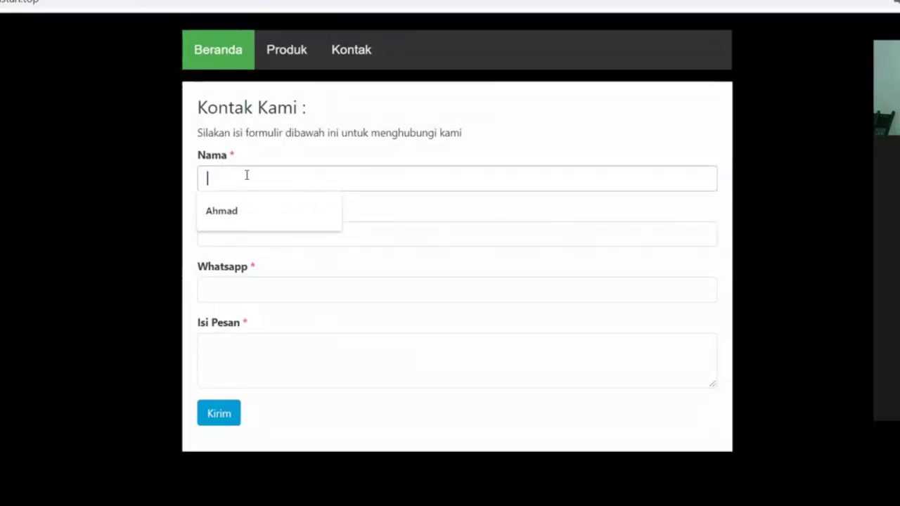
{"action": "left_click", "coordinate": [236, 203]}
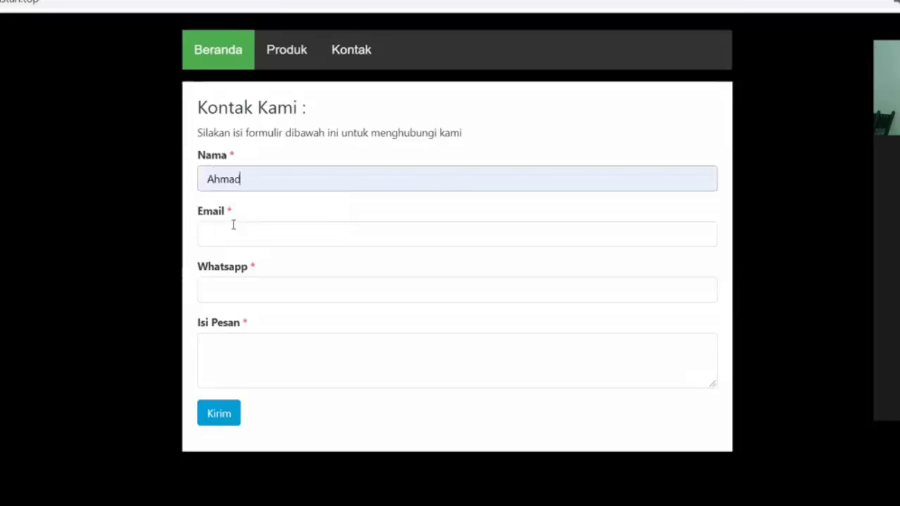
{"action": "left_click", "coordinate": [233, 225]}
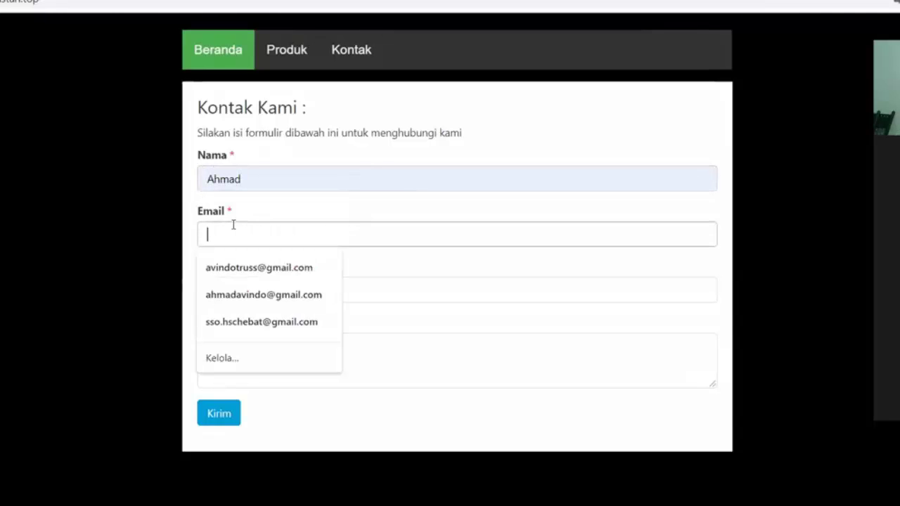
{"action": "left_click", "coordinate": [274, 295]}
Enter a WhatsApp number and the message 'Saya ingin mencoba form kontak yang ada di inst', then send it
{"action": "left_click", "coordinate": [239, 292]}
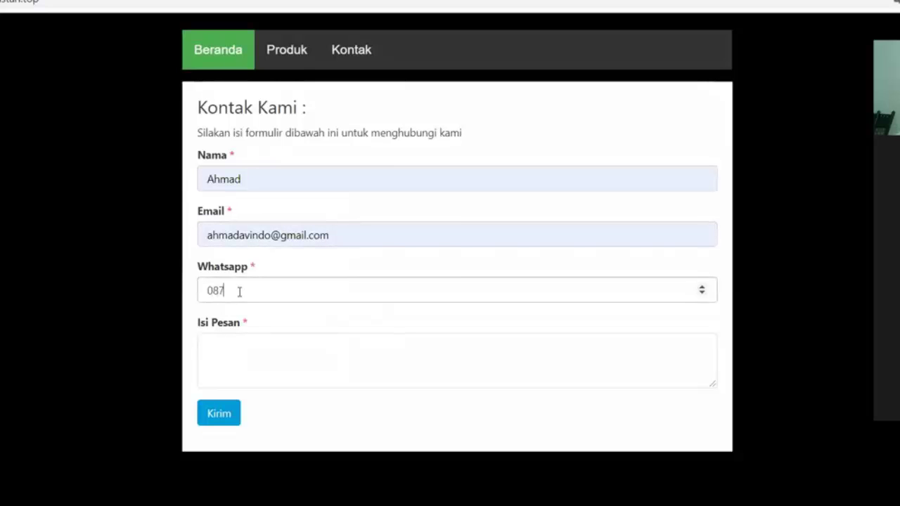
{"action": "left_click", "coordinate": [252, 355]}
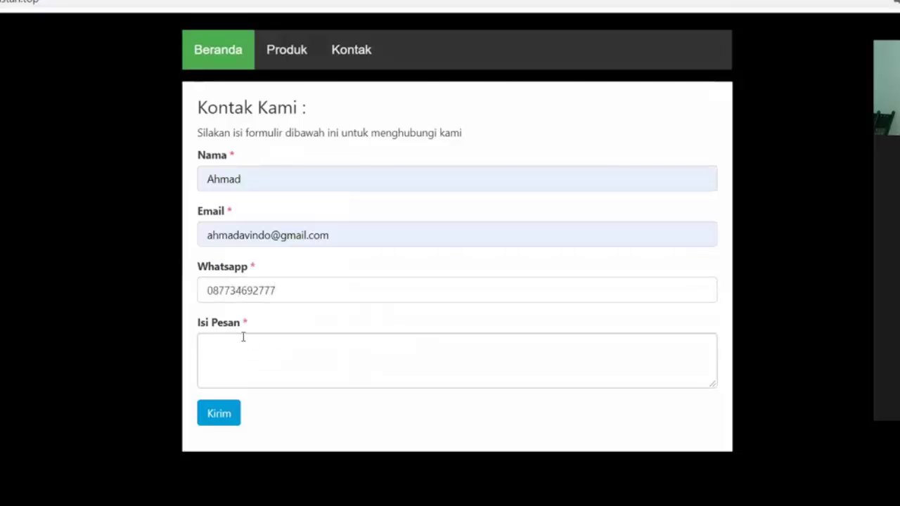
{"action": "type", "text": "Saya ingin mencoba"}
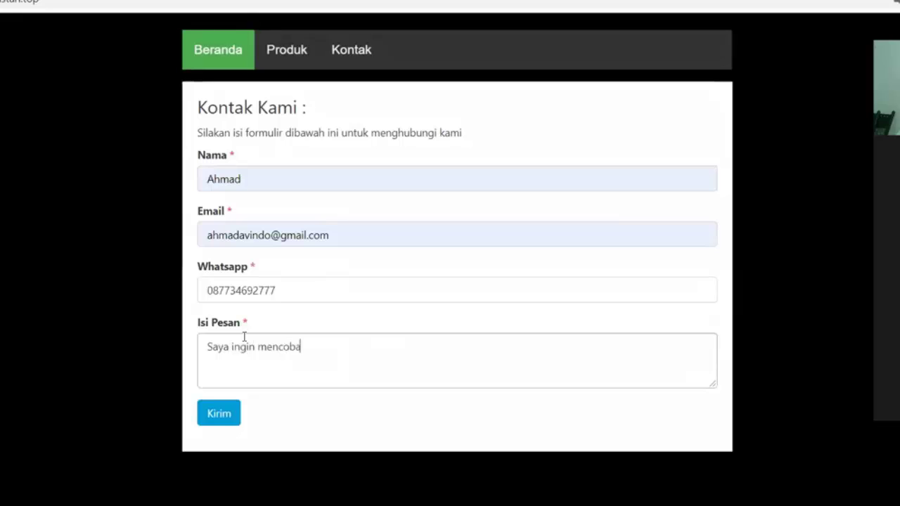
{"action": "type", "text": " form kontak"}
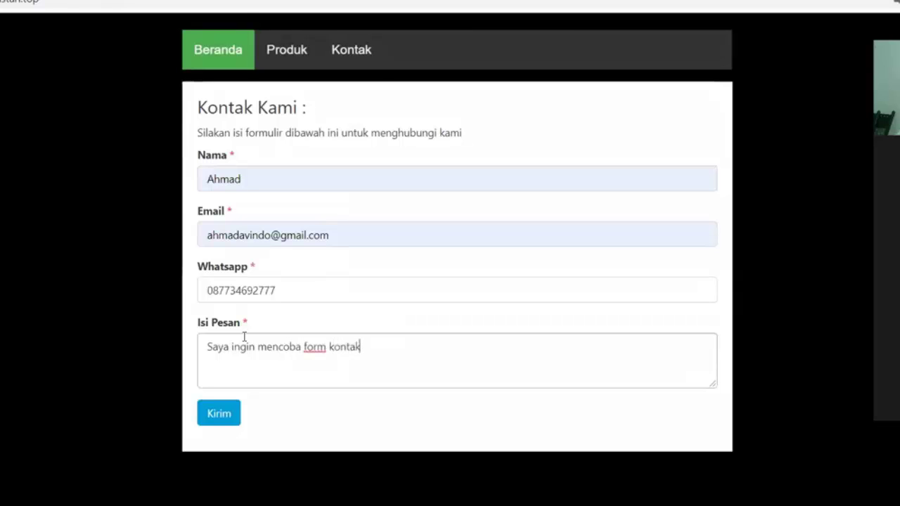
{"action": "type", "text": " yang ada di instan.top"}
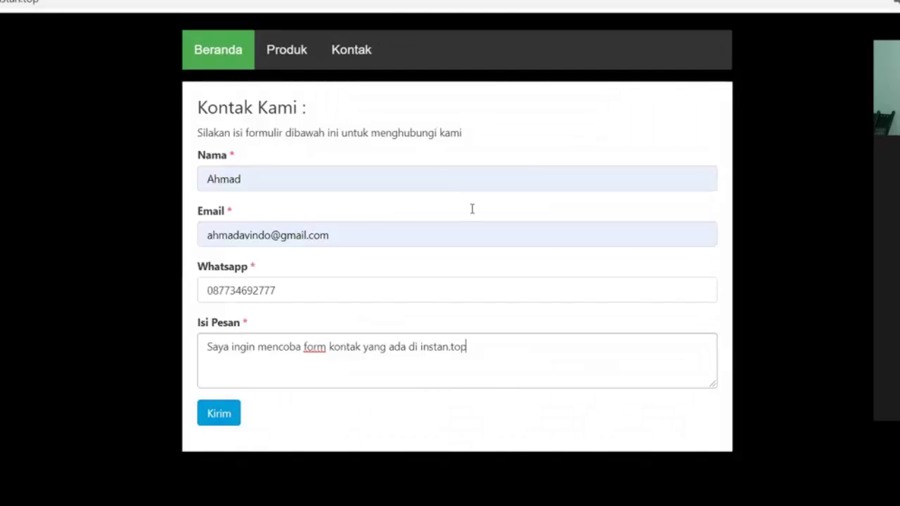
{"action": "left_click", "coordinate": [472, 209]}
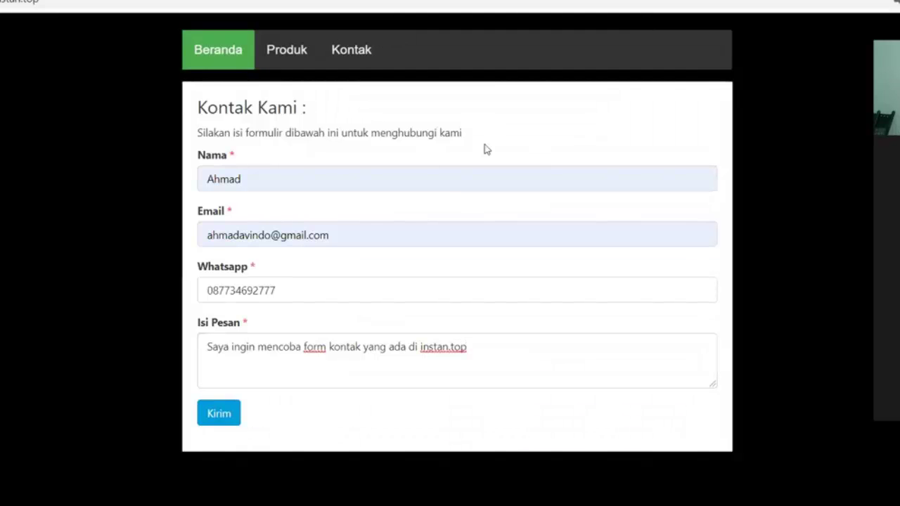
{"action": "left_click", "coordinate": [221, 414]}
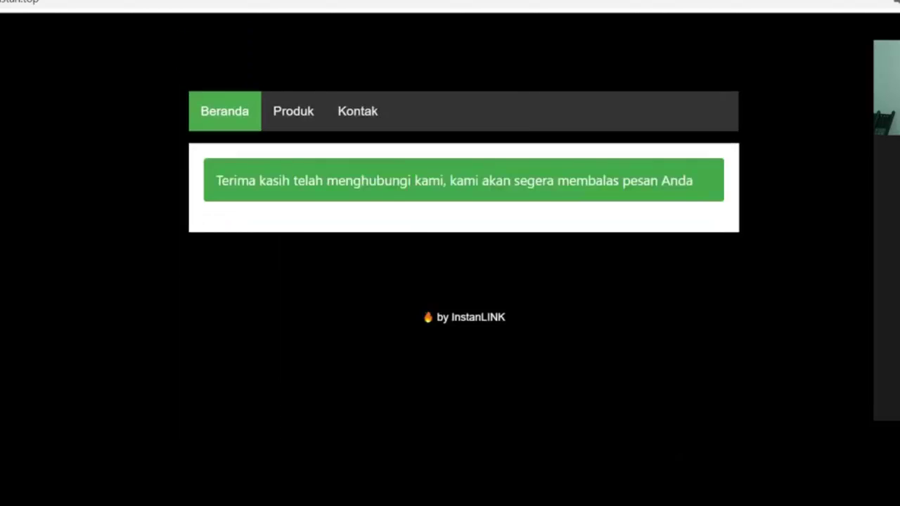
{"action": "left_click_drag", "start_coordinate": [216, 176], "coordinate": [515, 181]}
{"action": "mouse_move", "coordinate": [658, 182]}
{"action": "left_mouse_down"}
{"action": "mouse_move", "coordinate": [570, 195]}
{"action": "mouse_move", "coordinate": [667, 194]}
{"action": "left_mouse_up"}
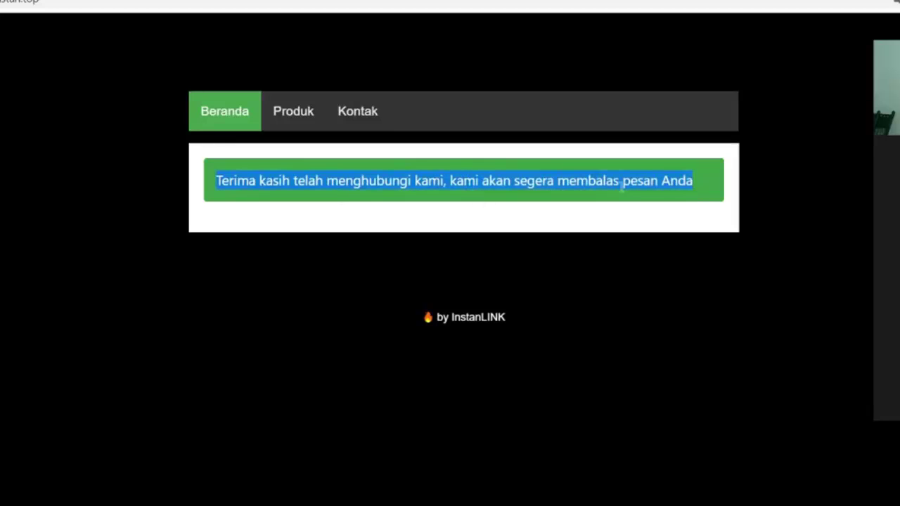
{"action": "left_click", "coordinate": [677, 195]}
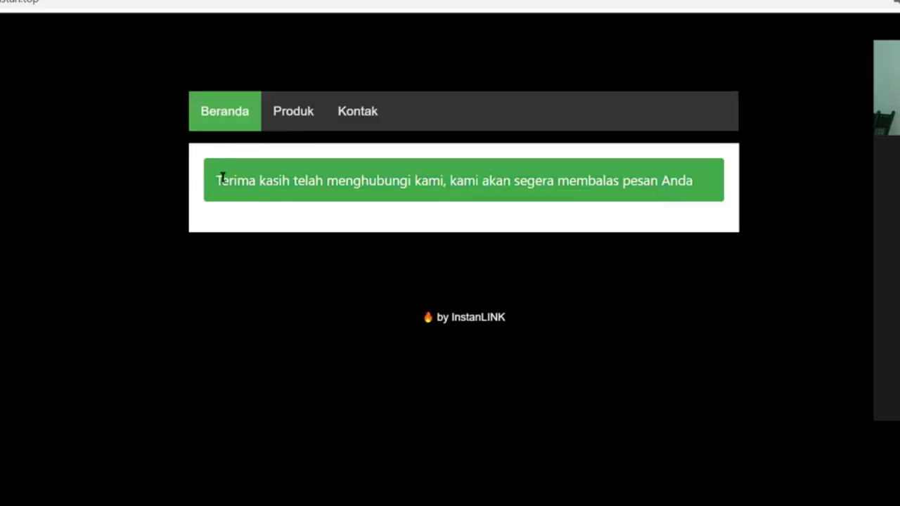
{"action": "left_click_drag", "start_coordinate": [219, 175], "coordinate": [688, 180]}
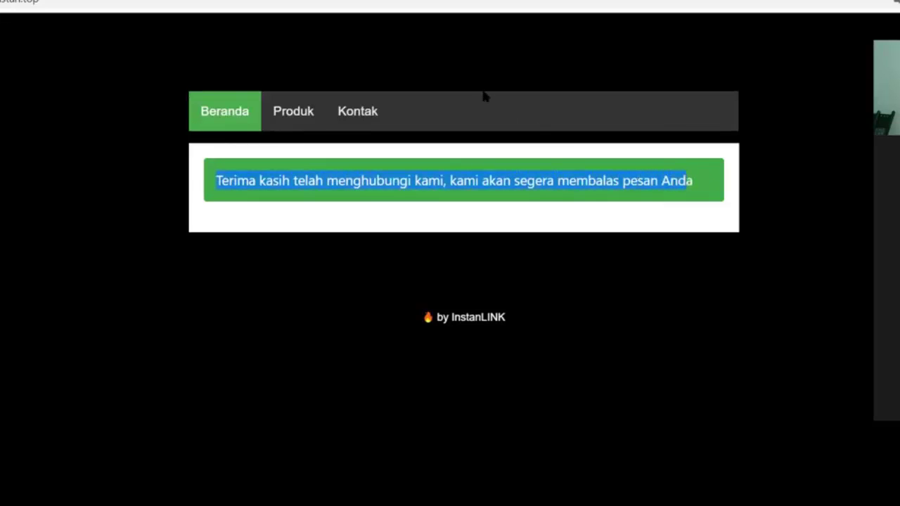
{"action": "left_click_drag", "start_coordinate": [216, 180], "coordinate": [661, 176]}
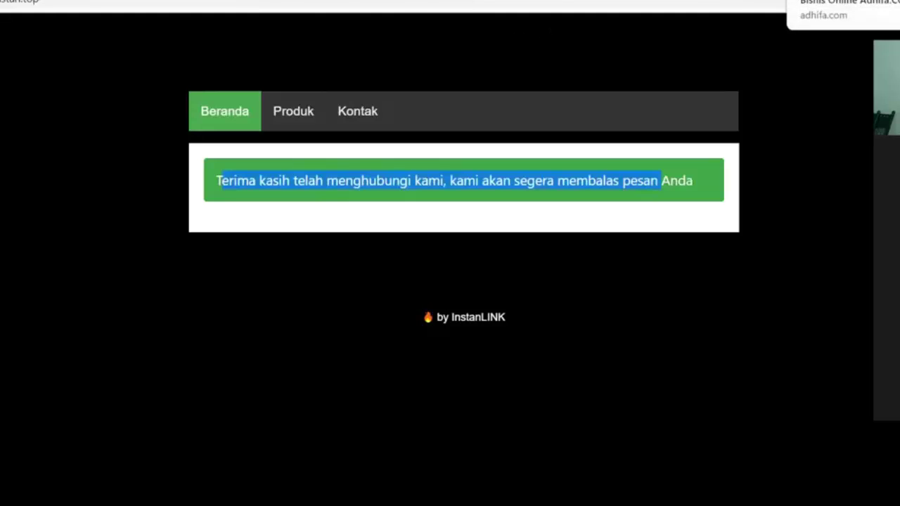
Open the Kontak Instan.top notification in Gmail and review the submitted message before returning to the editor
{"action": "key", "text": "ctrl+t"}
{"action": "type", "text": "gma"}
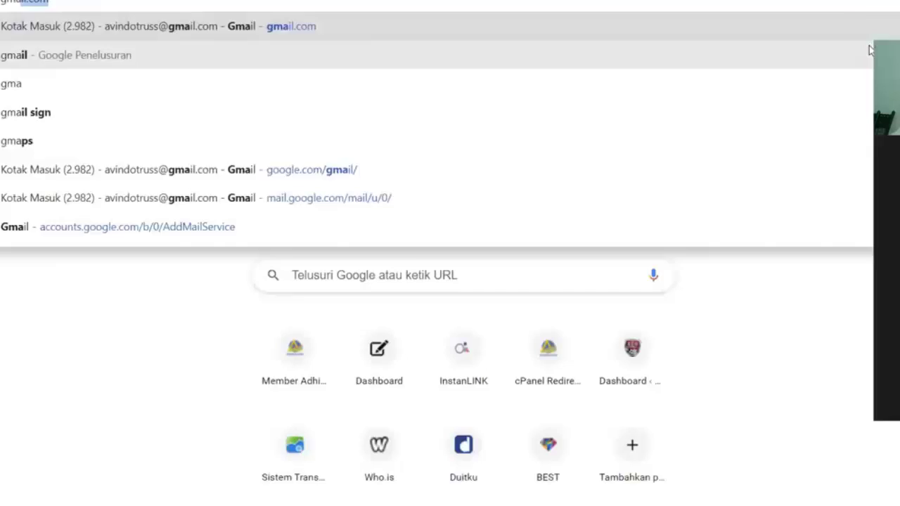
{"action": "key", "text": "Return"}
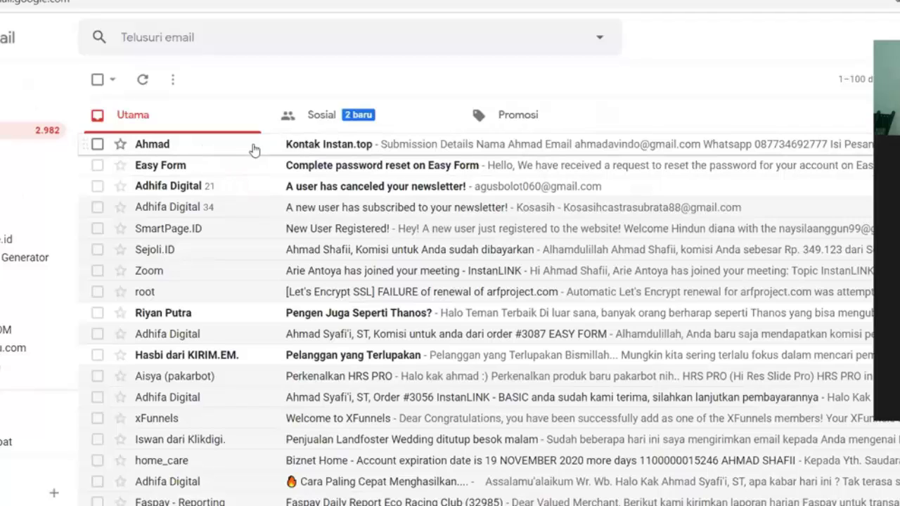
{"action": "left_click", "coordinate": [329, 148]}
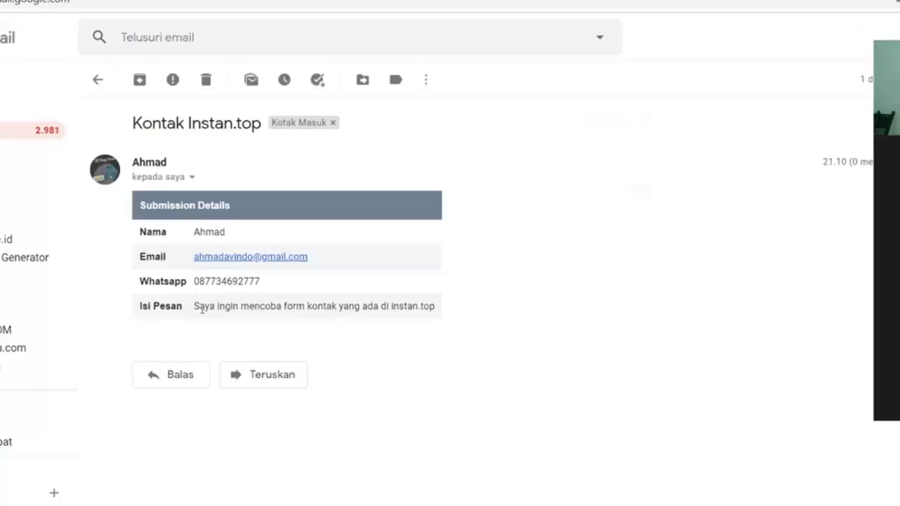
{"action": "left_click_drag", "start_coordinate": [191, 307], "coordinate": [476, 310]}
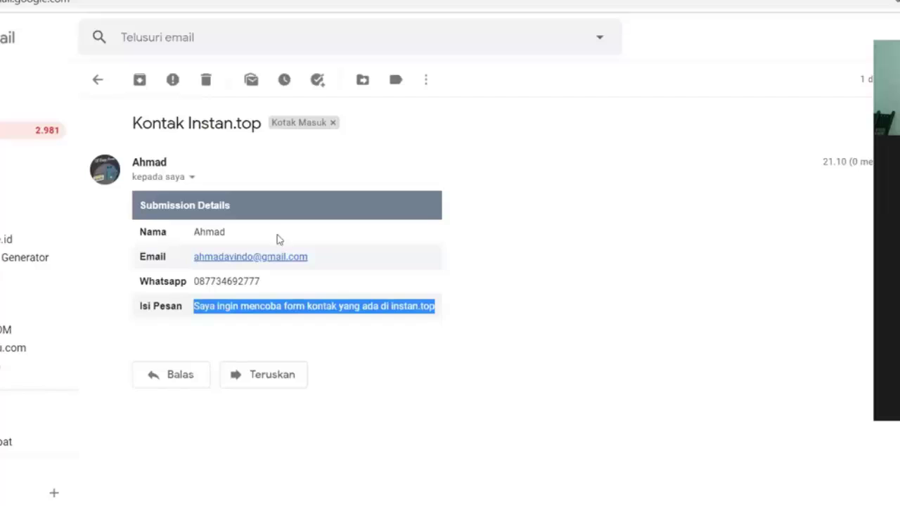
{"action": "left_click", "coordinate": [277, 343]}
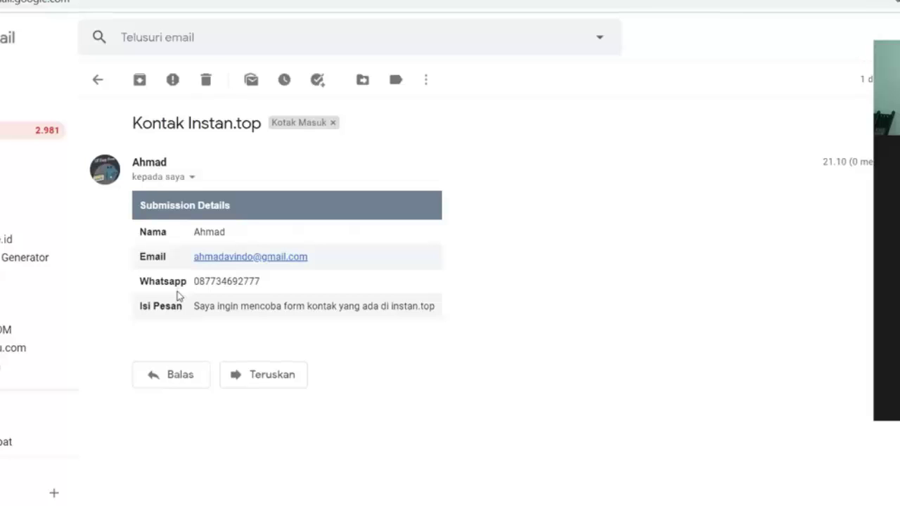
{"action": "key", "text": "ctrl+Tab"}
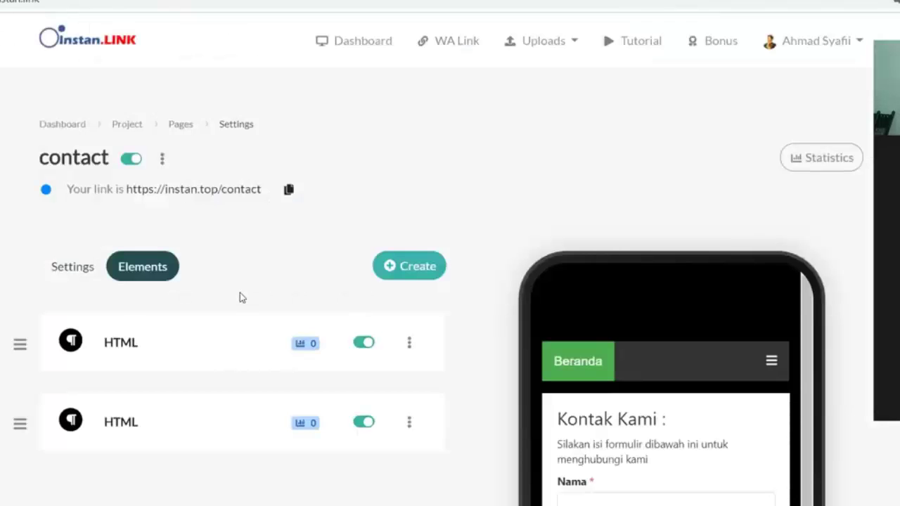
On the live site's tab, go from Beranda to the Kontak page
{"action": "scroll", "coordinate": [307, 321], "scroll_direction": "down", "scroll_amount": 2}
{"action": "scroll", "coordinate": [169, 236], "scroll_direction": "up", "scroll_amount": 1}
{"action": "scroll", "coordinate": [169, 236], "scroll_direction": "up", "scroll_amount": 1}
{"action": "key", "text": "ctrl+Tab"}
{"action": "left_click", "coordinate": [239, 102]}
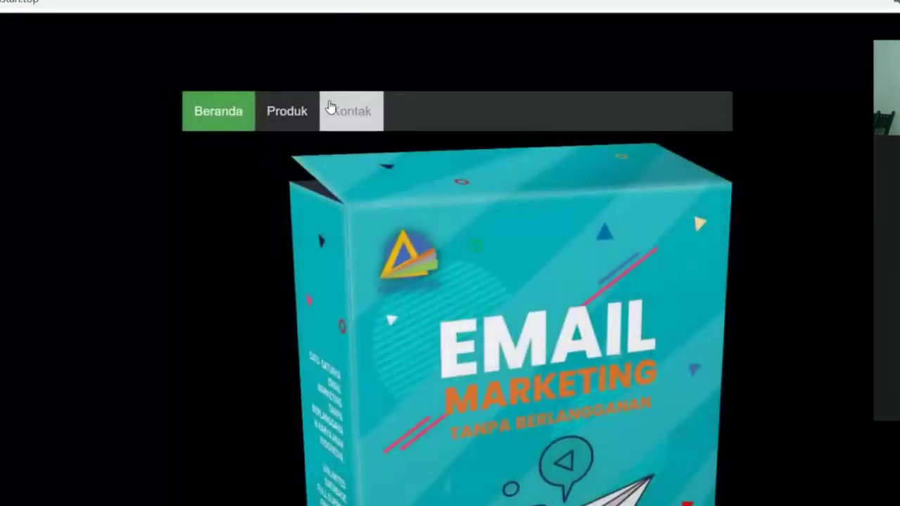
{"action": "left_click", "coordinate": [330, 109]}
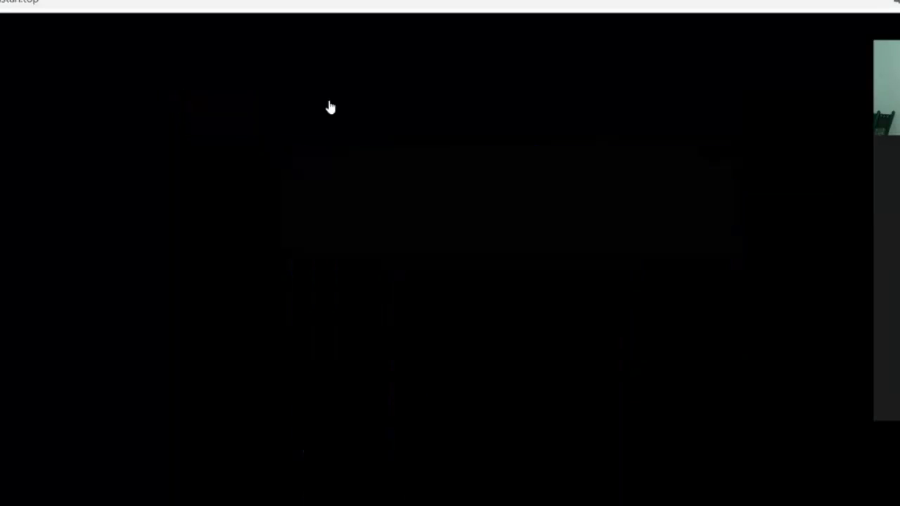
Open Chrome's Developer tools beside the page and expand the phone-width navigation menu
{"action": "left_click", "coordinate": [895, 2]}
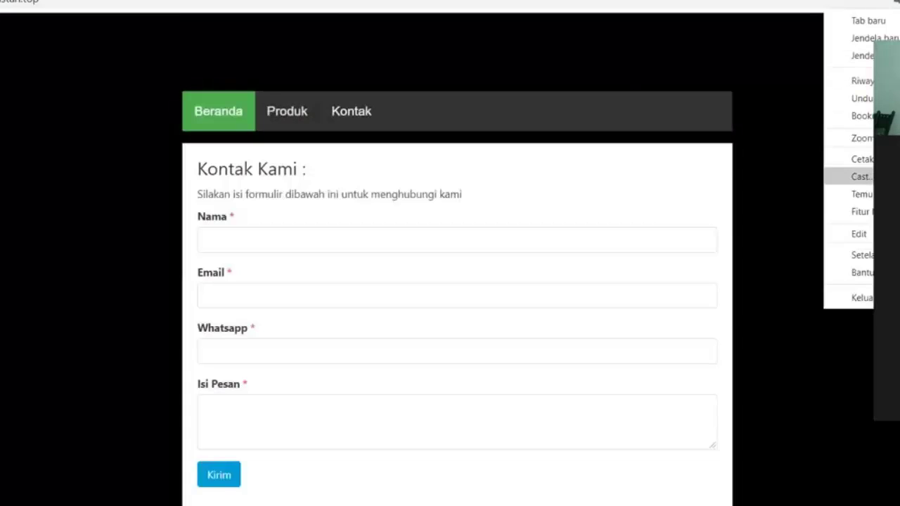
{"action": "mouse_move", "coordinate": [855, 211]}
{"action": "left_click", "coordinate": [709, 313]}
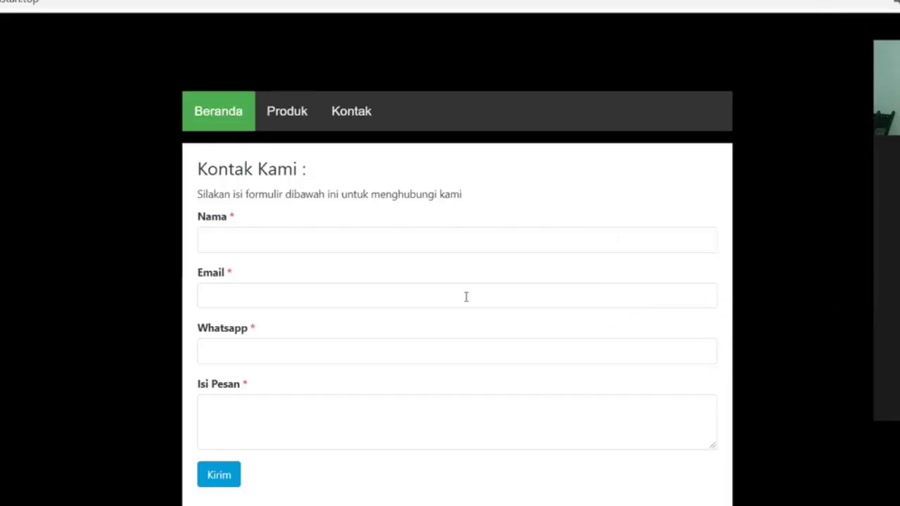
{"action": "left_click", "coordinate": [135, 114]}
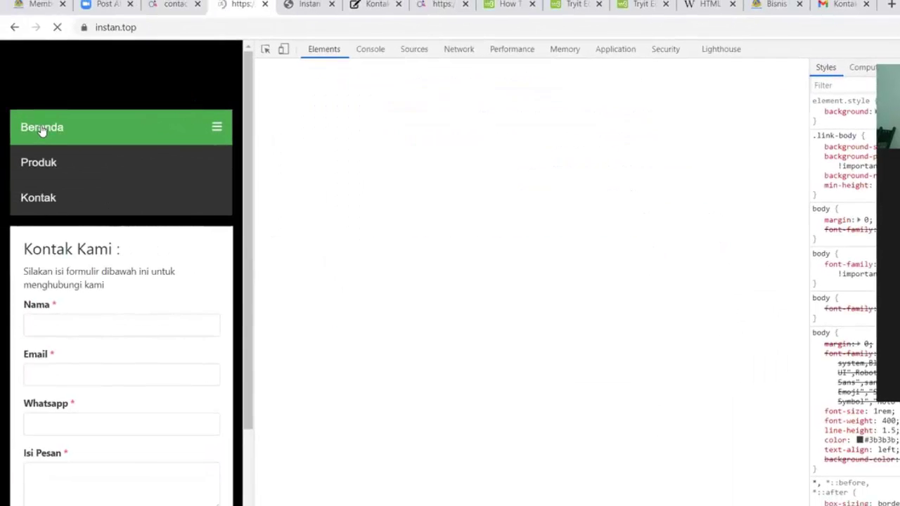
Browse the live site in phone view, opening the Produk page and toggling the navigation menu
{"action": "left_click", "coordinate": [34, 127]}
{"action": "scroll", "coordinate": [79, 179], "scroll_direction": "down", "scroll_amount": 3}
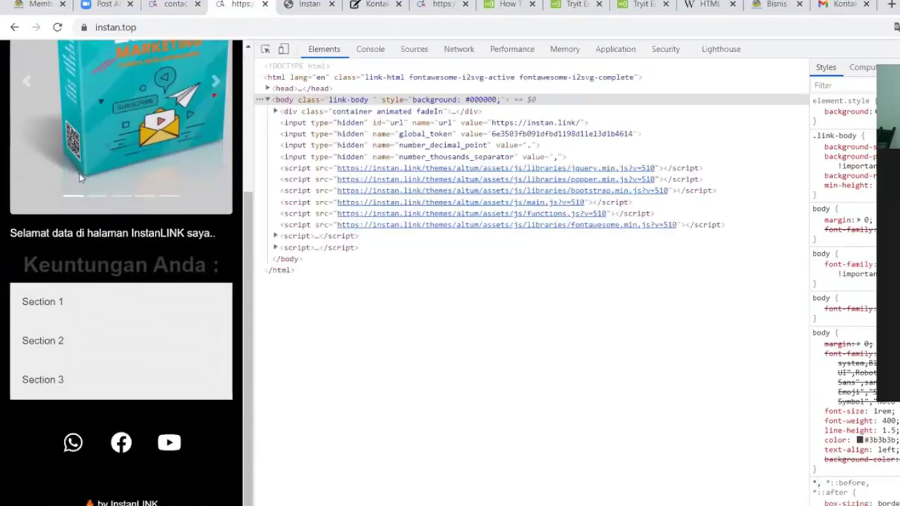
{"action": "scroll", "coordinate": [80, 178], "scroll_direction": "up", "scroll_amount": 5}
{"action": "left_click", "coordinate": [217, 127]}
{"action": "left_click", "coordinate": [49, 165]}
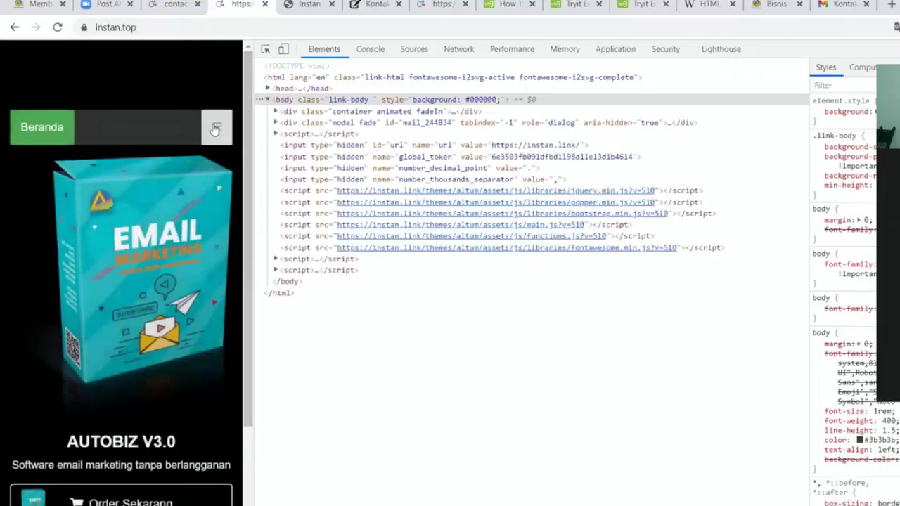
{"action": "left_click", "coordinate": [217, 127]}
{"action": "left_click", "coordinate": [216, 128]}
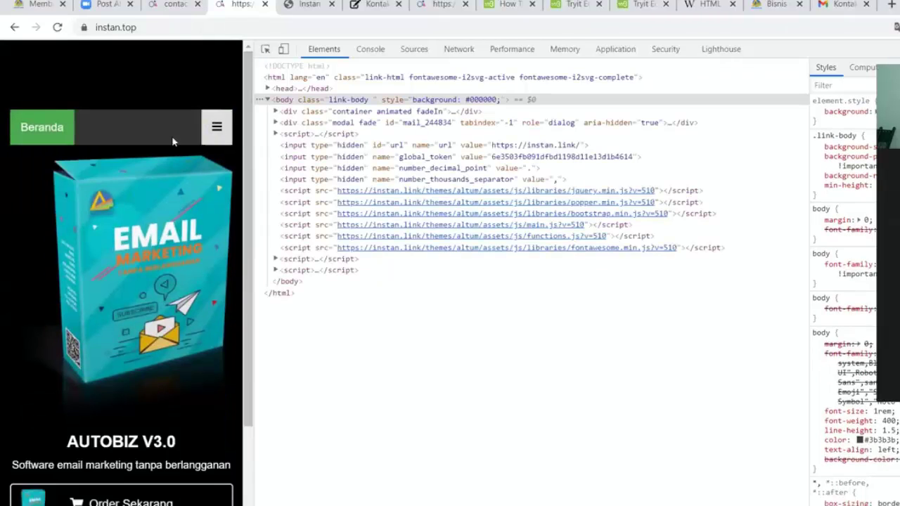
{"action": "left_click", "coordinate": [215, 127]}
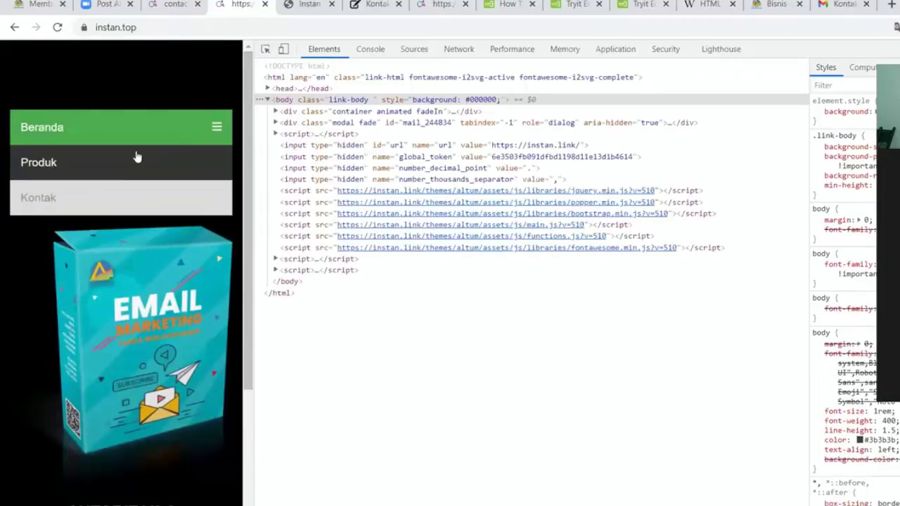
{"action": "scroll", "coordinate": [60, 173], "scroll_direction": "down", "scroll_amount": 2}
{"action": "scroll", "coordinate": [60, 174], "scroll_direction": "up", "scroll_amount": 2}
{"action": "scroll", "coordinate": [60, 173], "scroll_direction": "down", "scroll_amount": 2}
{"action": "scroll", "coordinate": [60, 174], "scroll_direction": "up", "scroll_amount": 2}
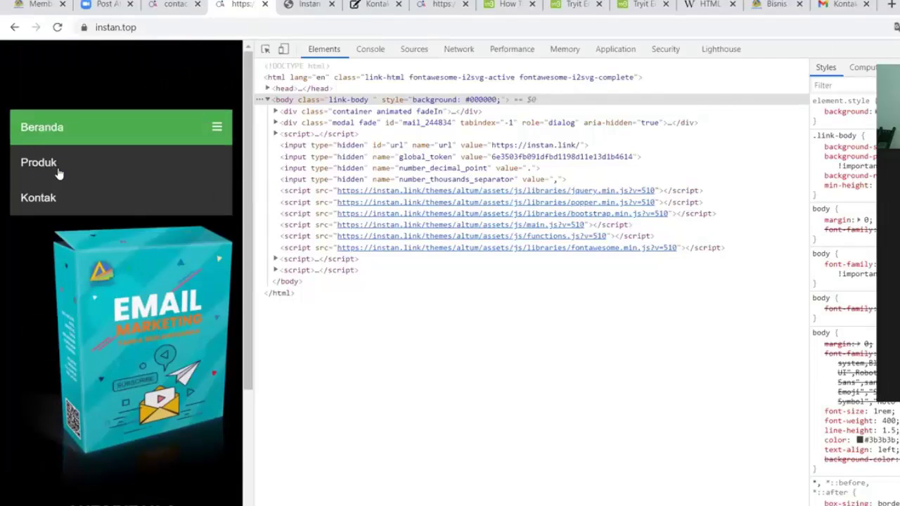
Return to the home page and load the bare instan.top address by deleting 'home' from the URL
{"action": "left_click", "coordinate": [50, 127]}
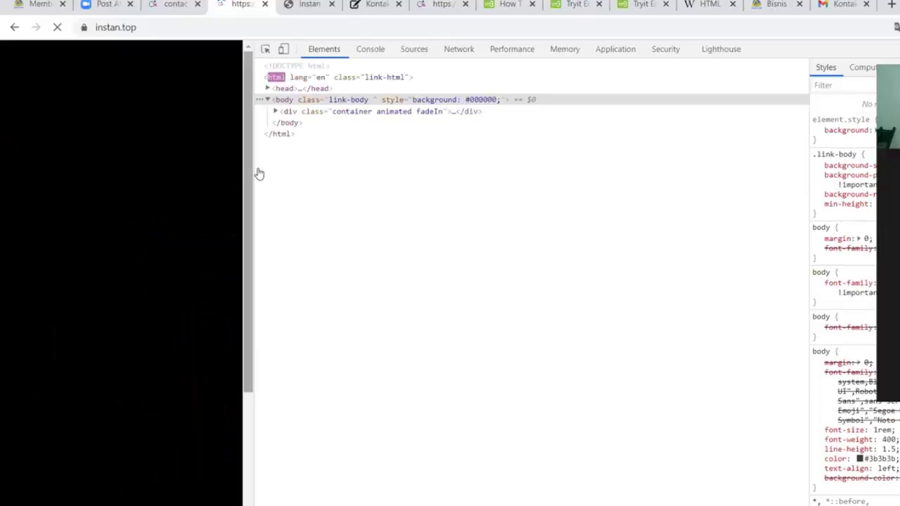
{"action": "scroll", "coordinate": [167, 177], "scroll_direction": "down", "scroll_amount": 3}
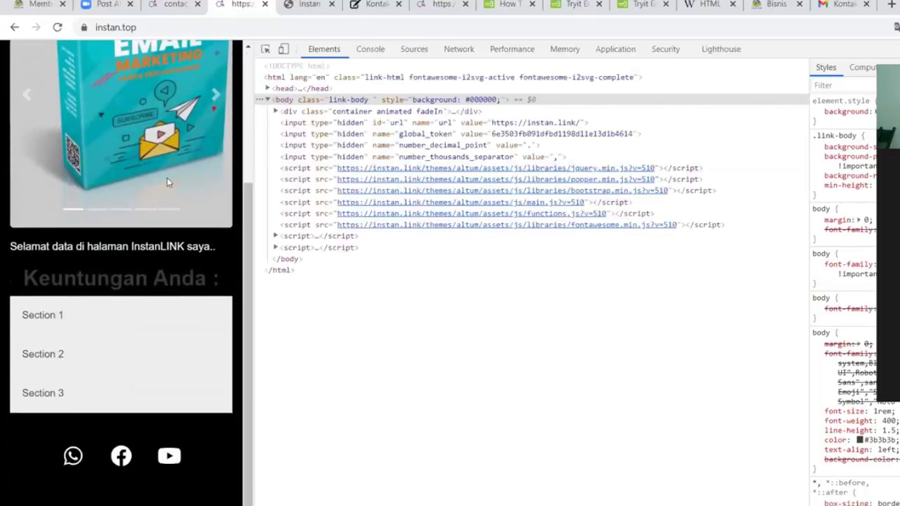
{"action": "scroll", "coordinate": [135, 186], "scroll_direction": "up", "scroll_amount": 3}
{"action": "scroll", "coordinate": [135, 205], "scroll_direction": "down", "scroll_amount": 3}
{"action": "scroll", "coordinate": [117, 185], "scroll_direction": "up", "scroll_amount": 3}
{"action": "left_click", "coordinate": [174, 26]}
{"action": "key", "text": "End"}
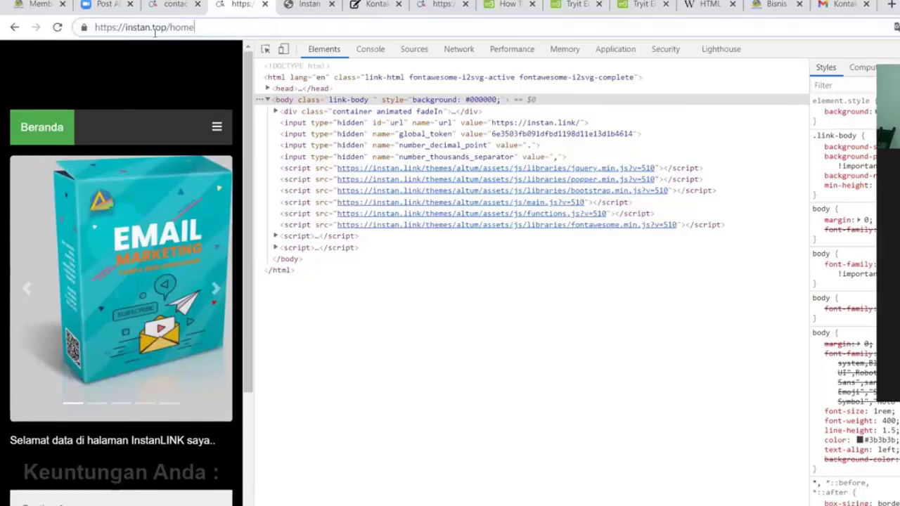
{"action": "left_click_drag", "start_coordinate": [169, 27], "coordinate": [233, 27]}
{"action": "left_click_drag", "start_coordinate": [95, 27], "coordinate": [353, 68]}
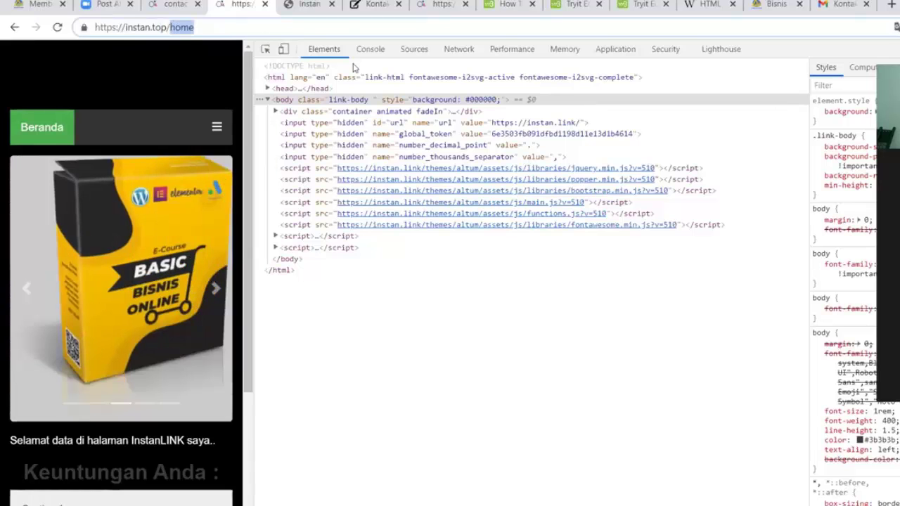
{"action": "key", "text": "BackSpace"}
{"action": "key", "text": "BackSpace"}
{"action": "key", "text": "Return"}
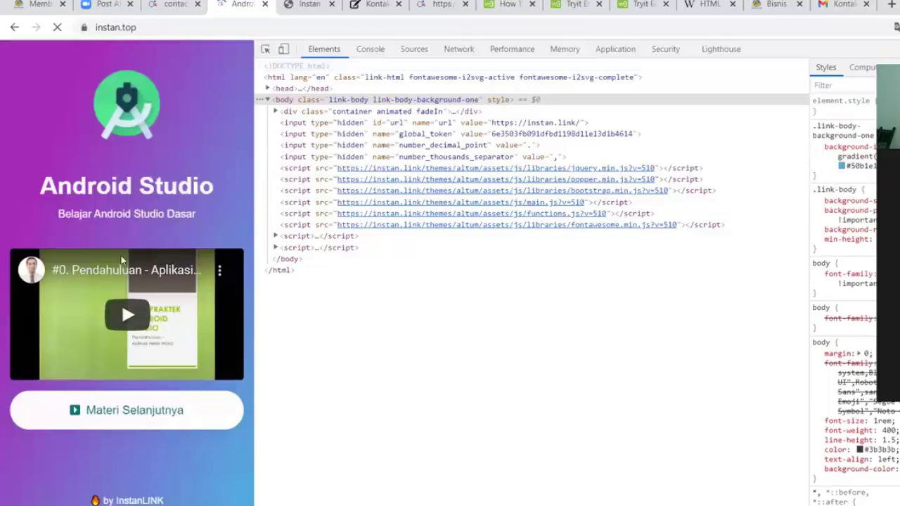
{"action": "left_click", "coordinate": [14, 27]}
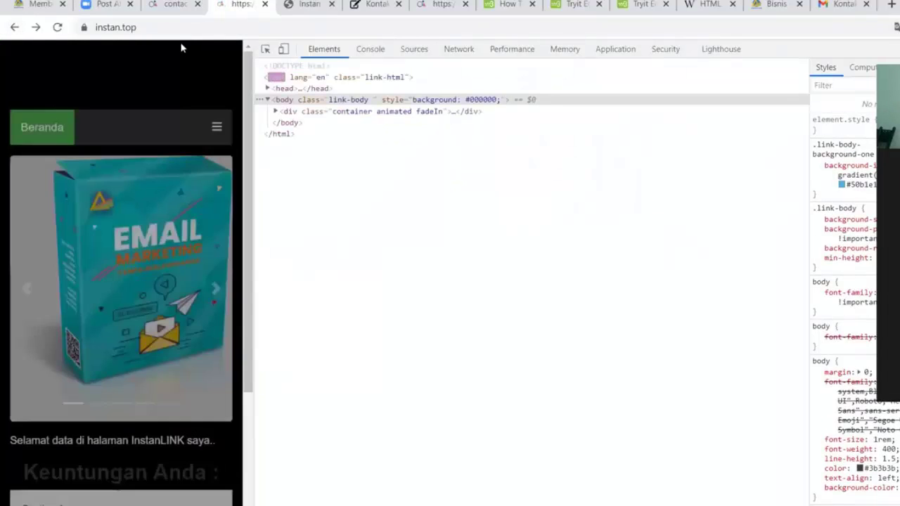
{"action": "key", "text": "ctrl+l"}
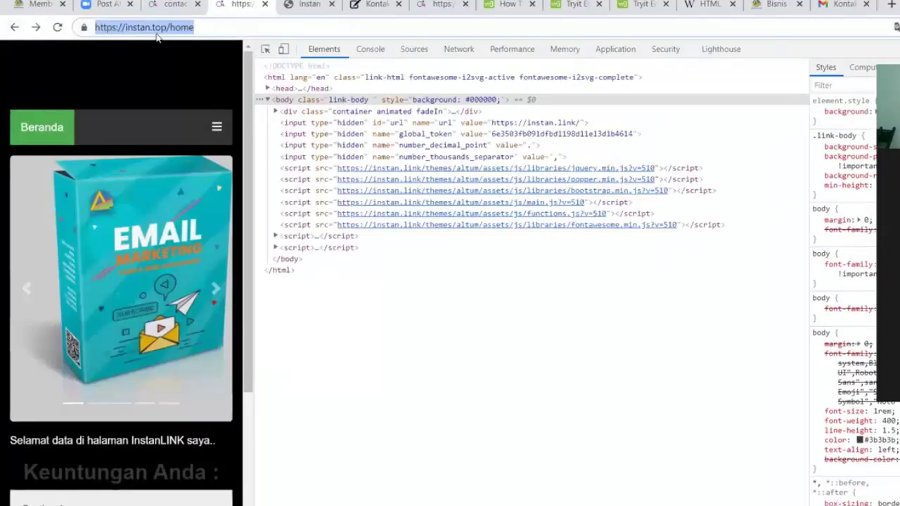
{"action": "right_click", "coordinate": [152, 31]}
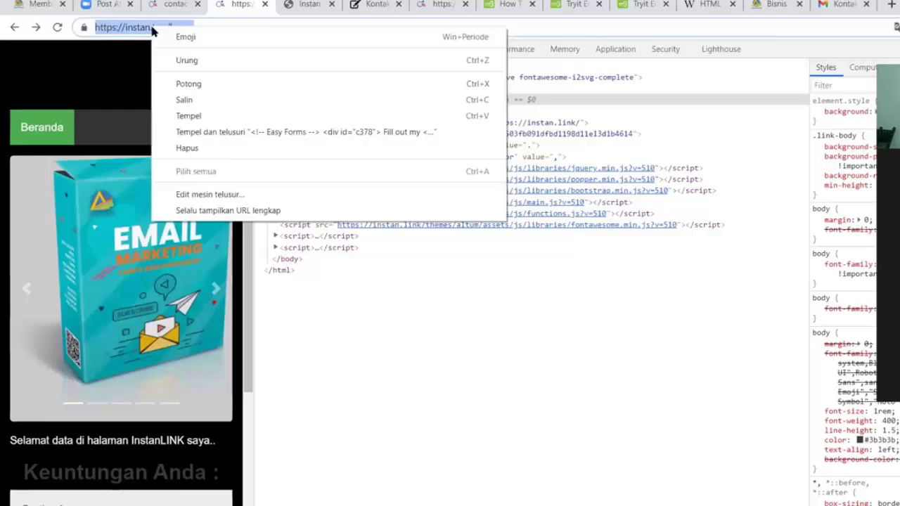
{"action": "left_click", "coordinate": [188, 97]}
{"action": "left_click", "coordinate": [176, 5]}
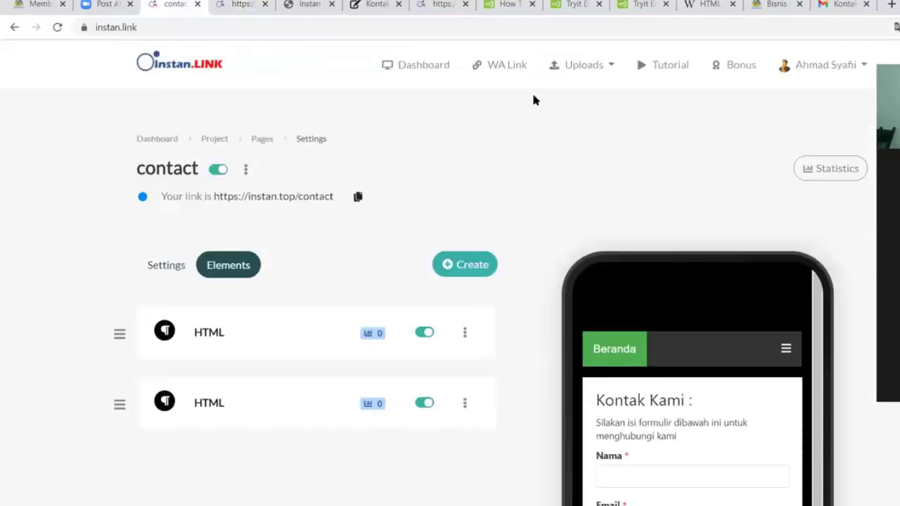
{"action": "left_click", "coordinate": [826, 65]}
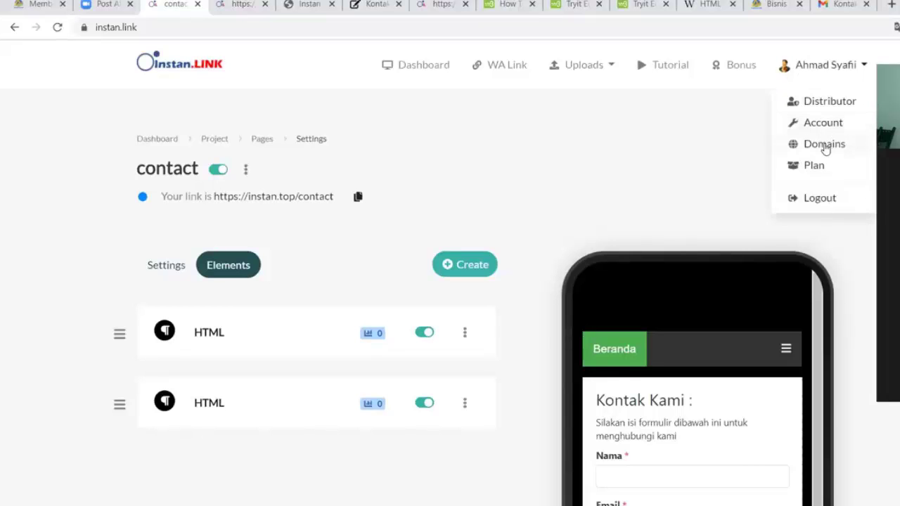
{"action": "left_click", "coordinate": [823, 146]}
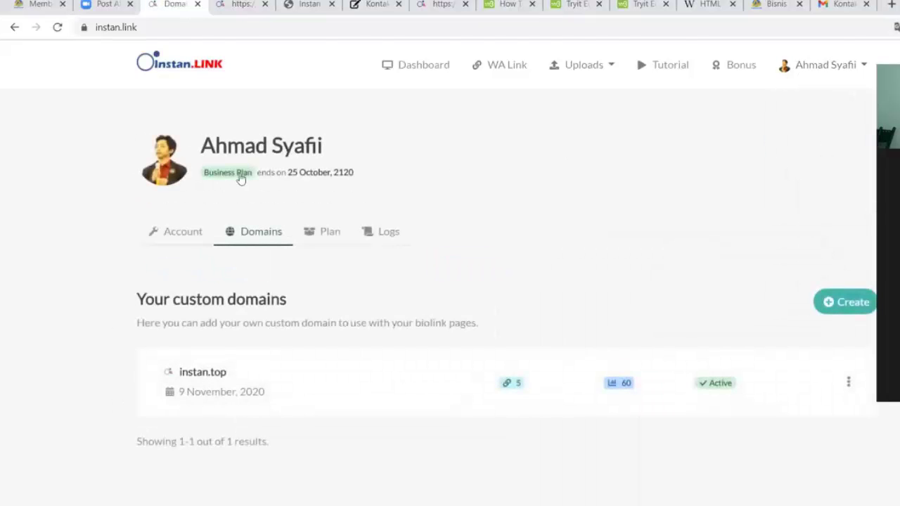
{"action": "scroll", "coordinate": [307, 300], "scroll_direction": "down", "scroll_amount": 1}
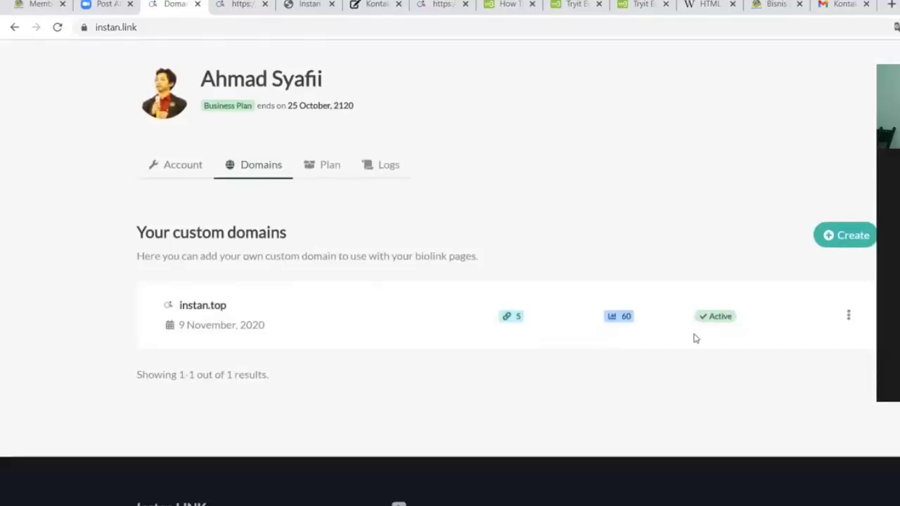
{"action": "left_click", "coordinate": [849, 317]}
{"action": "left_click", "coordinate": [789, 342]}
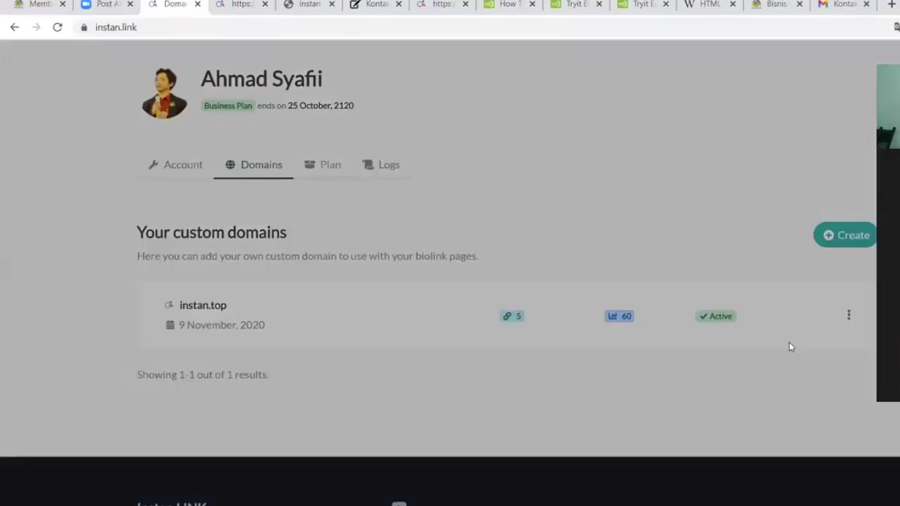
{"action": "left_click_drag", "start_coordinate": [506, 331], "coordinate": [302, 323]}
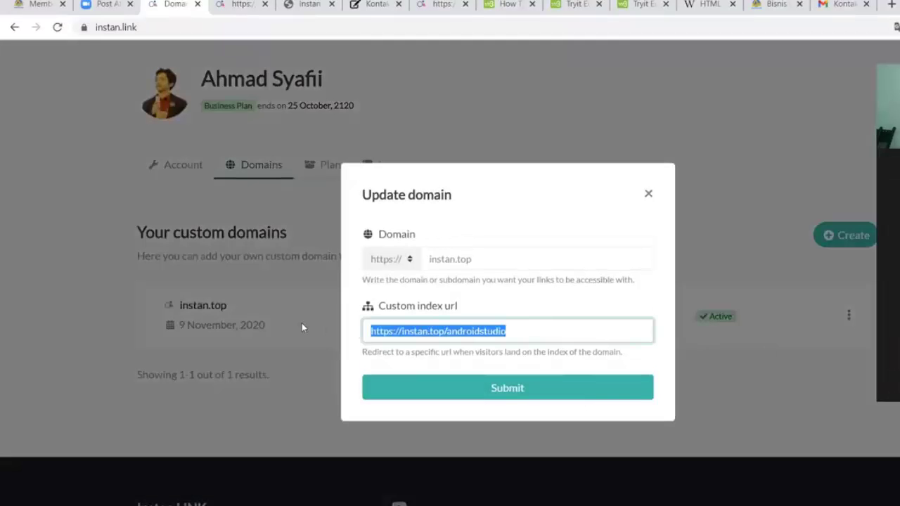
{"action": "key", "text": "ctrl+v"}
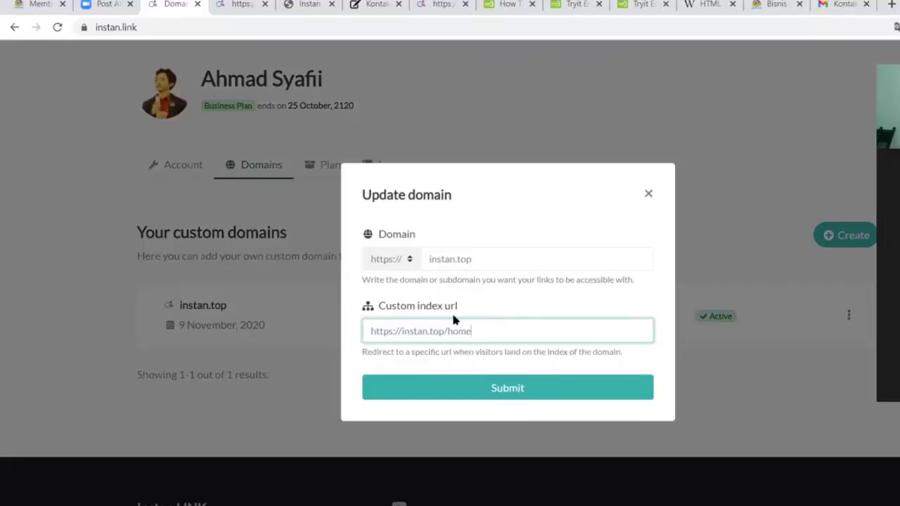
{"action": "left_click_drag", "start_coordinate": [493, 331], "coordinate": [367, 331]}
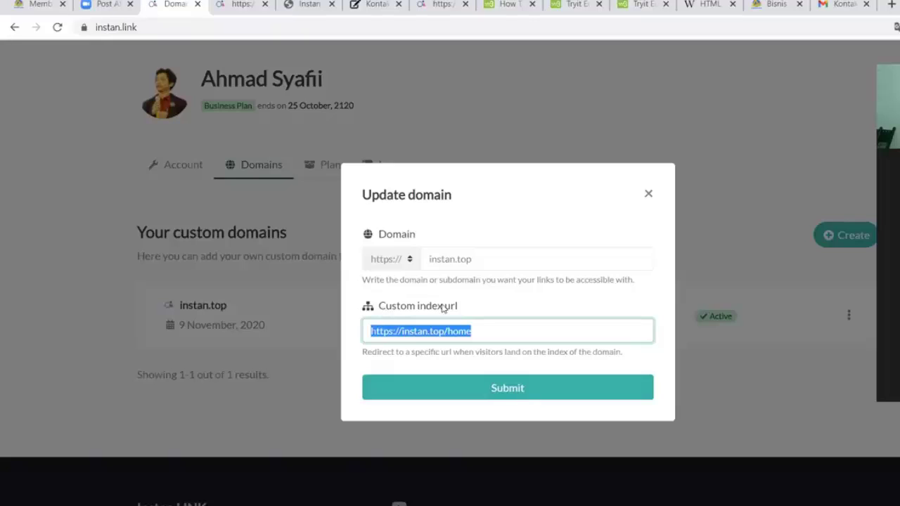
{"action": "left_click", "coordinate": [485, 334]}
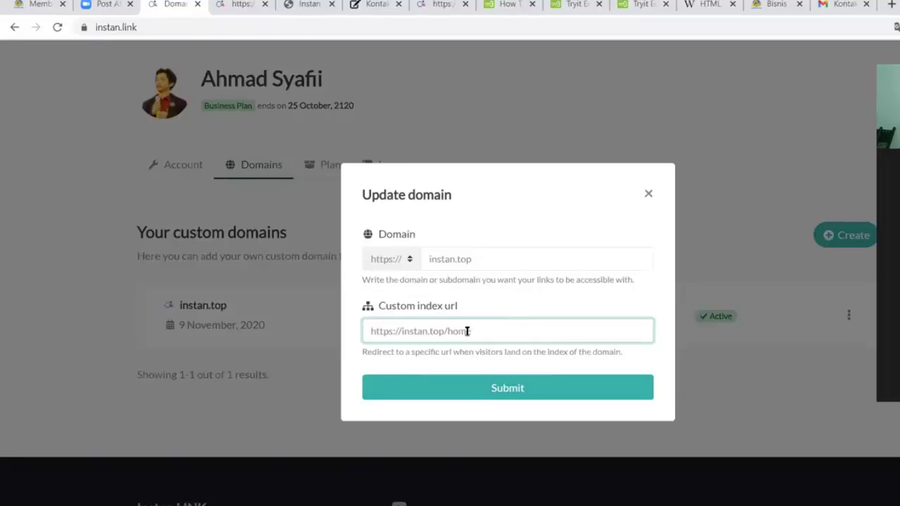
{"action": "left_click", "coordinate": [496, 390]}
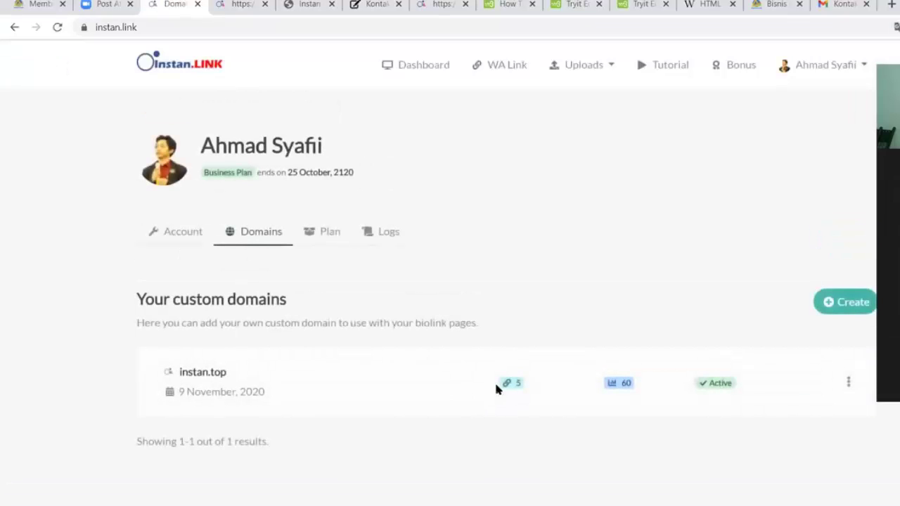
Load instan.top in a new tab and dismiss the translation offer
{"action": "left_click", "coordinate": [891, 4]}
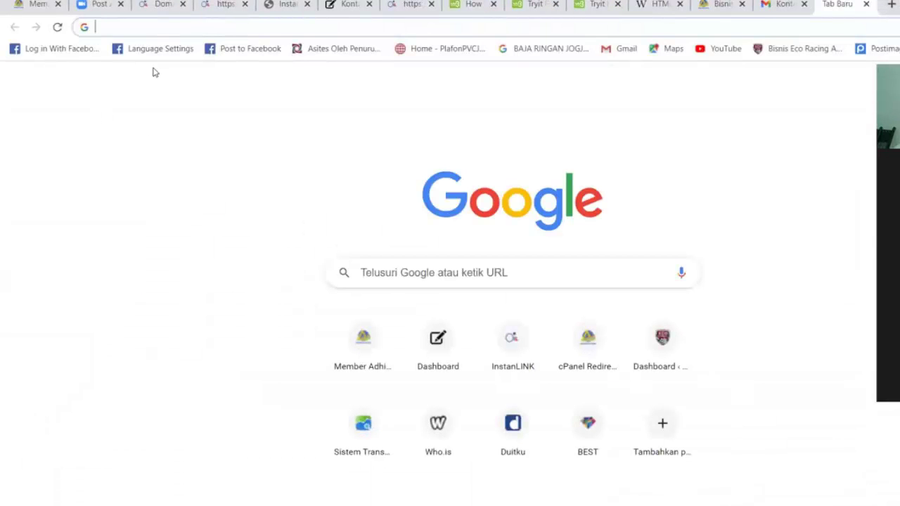
{"action": "type", "text": "in"}
{"action": "key", "text": "BackSpace"}
{"action": "key", "text": "BackSpace"}
{"action": "key", "text": "BackSpace"}
{"action": "type", "text": "instan.top"}
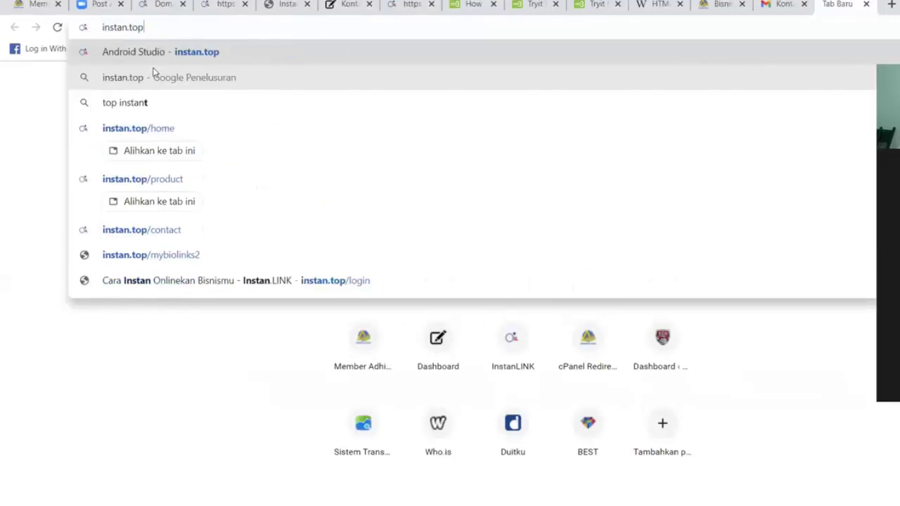
{"action": "key", "text": "Return"}
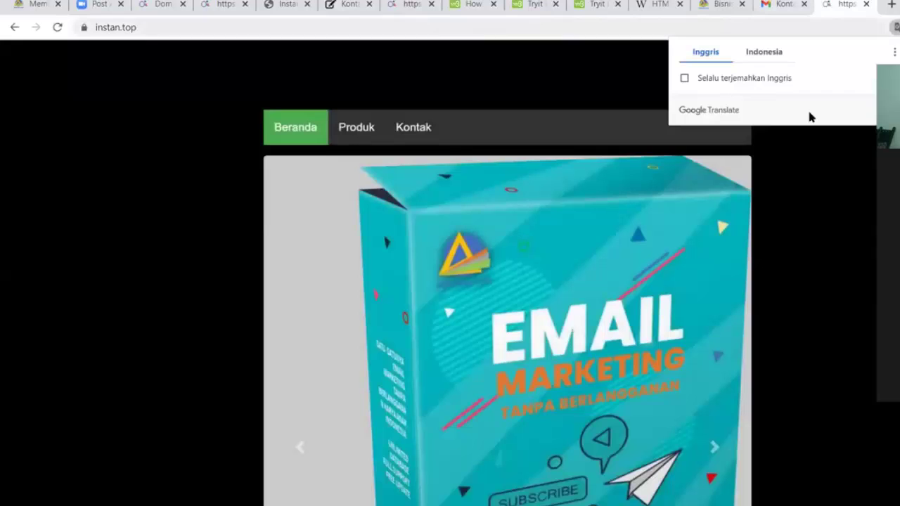
{"action": "left_click", "coordinate": [790, 206]}
Scroll the bare instan.top page and inspect its address, confirming it shows the AUTOBIZ V3.0 home page
{"action": "scroll", "coordinate": [601, 236], "scroll_direction": "down", "scroll_amount": 7}
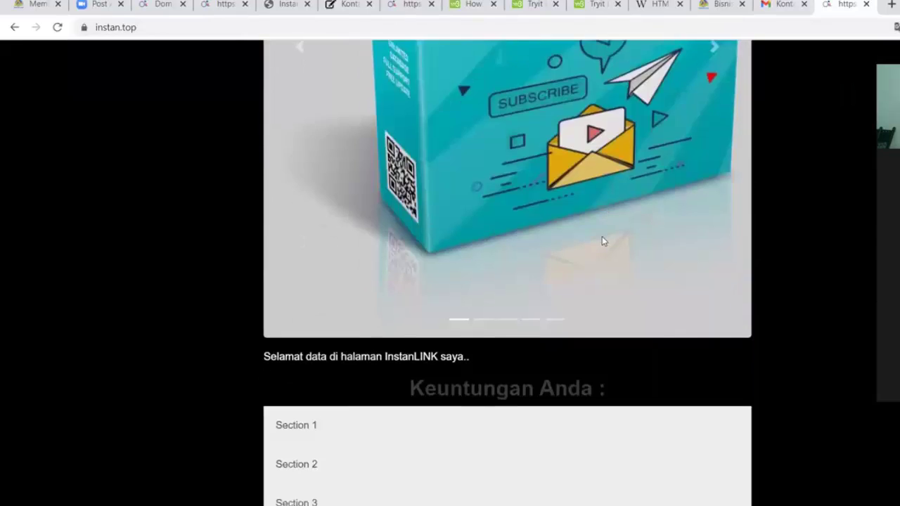
{"action": "scroll", "coordinate": [450, 330], "scroll_direction": "up", "scroll_amount": 2}
{"action": "scroll", "coordinate": [436, 341], "scroll_direction": "down", "scroll_amount": 2}
{"action": "scroll", "coordinate": [438, 341], "scroll_direction": "up", "scroll_amount": 4}
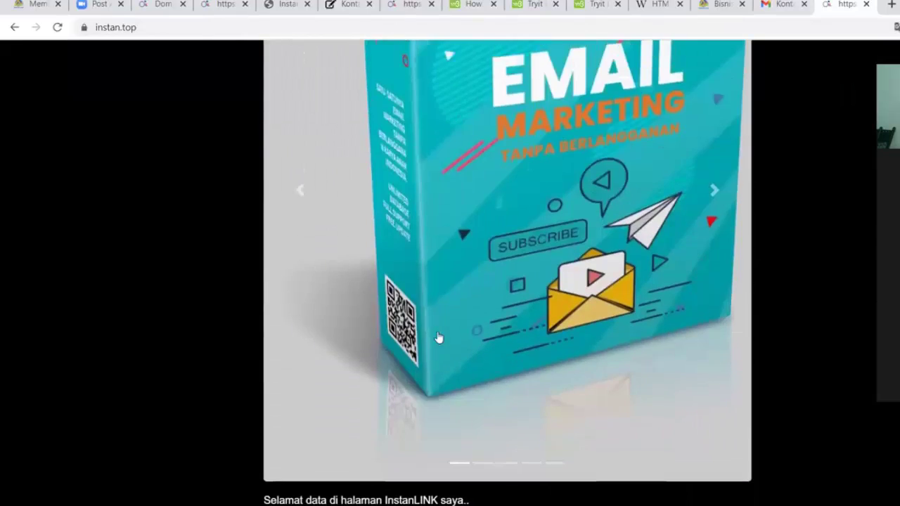
{"action": "scroll", "coordinate": [438, 339], "scroll_direction": "down", "scroll_amount": 3}
{"action": "scroll", "coordinate": [438, 338], "scroll_direction": "up", "scroll_amount": 5}
{"action": "scroll", "coordinate": [437, 336], "scroll_direction": "up", "scroll_amount": 2}
{"action": "scroll", "coordinate": [437, 331], "scroll_direction": "down", "scroll_amount": 7}
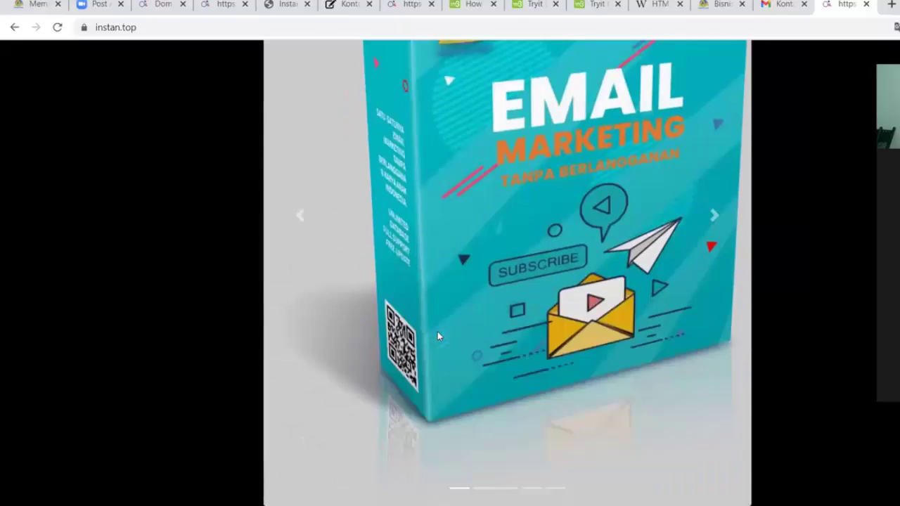
{"action": "scroll", "coordinate": [438, 335], "scroll_direction": "up", "scroll_amount": 4}
{"action": "key", "text": "ctrl+l"}
{"action": "left_click", "coordinate": [125, 175]}
{"action": "scroll", "coordinate": [637, 280], "scroll_direction": "up", "scroll_amount": 3}
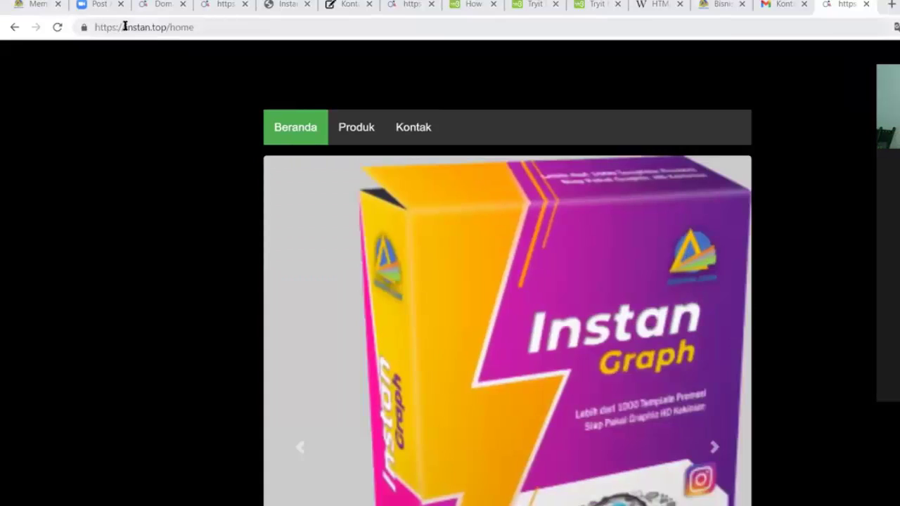
{"action": "left_click_drag", "start_coordinate": [125, 27], "coordinate": [167, 27]}
{"action": "left_click", "coordinate": [154, 191]}
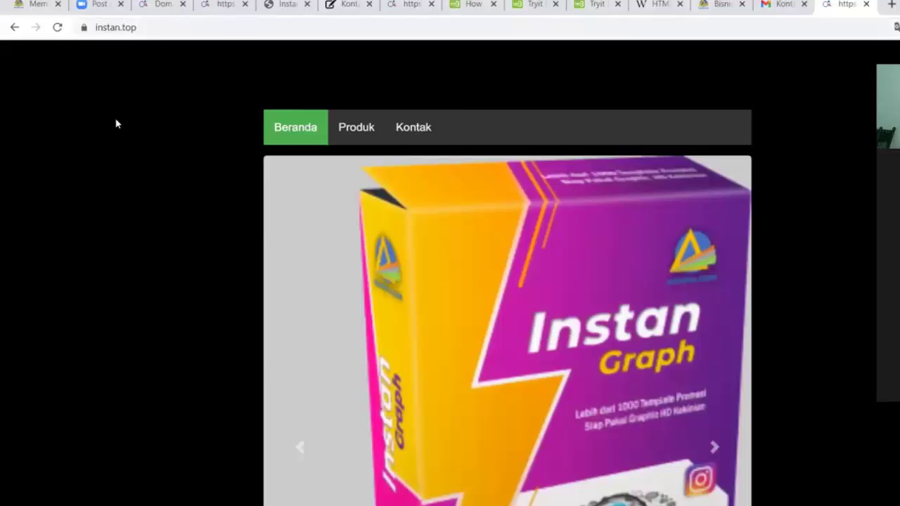
Visit the live site's Produk and Kontak pages from its menu, reloading the Produk page
{"action": "left_click", "coordinate": [352, 128]}
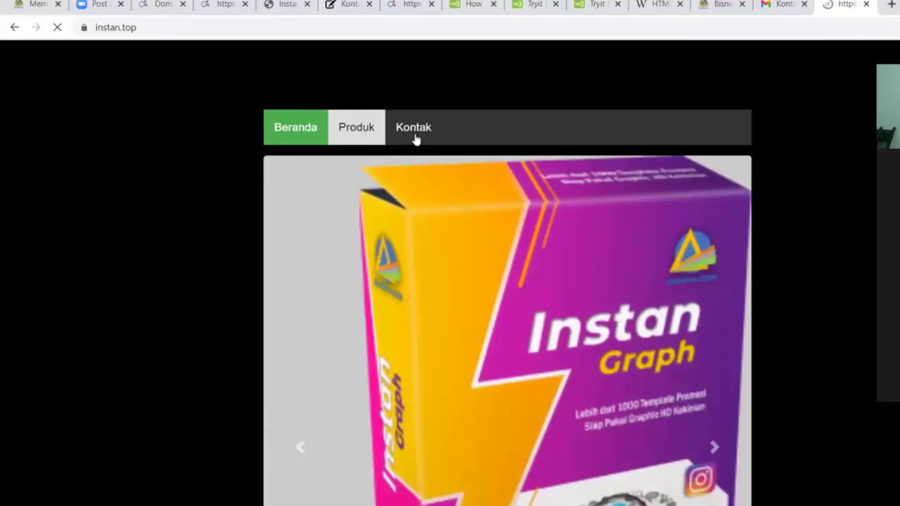
{"action": "left_click", "coordinate": [425, 140]}
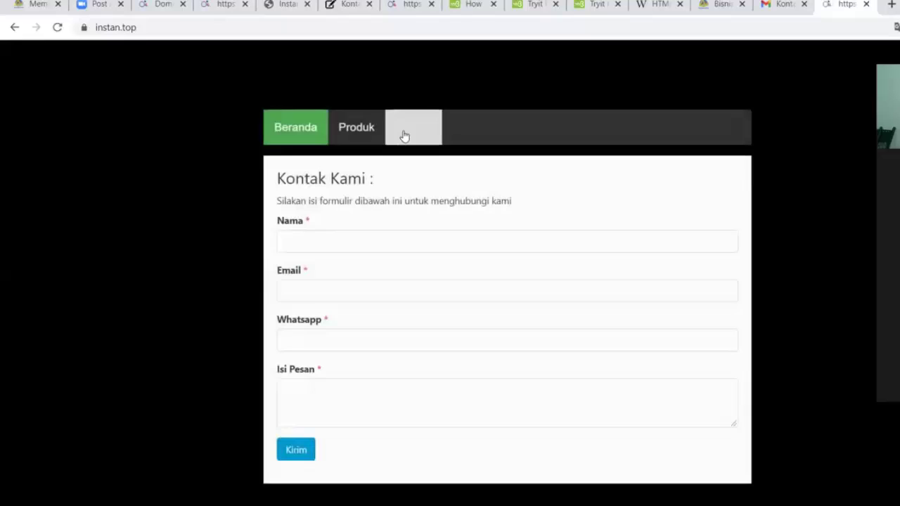
{"action": "left_click", "coordinate": [369, 131]}
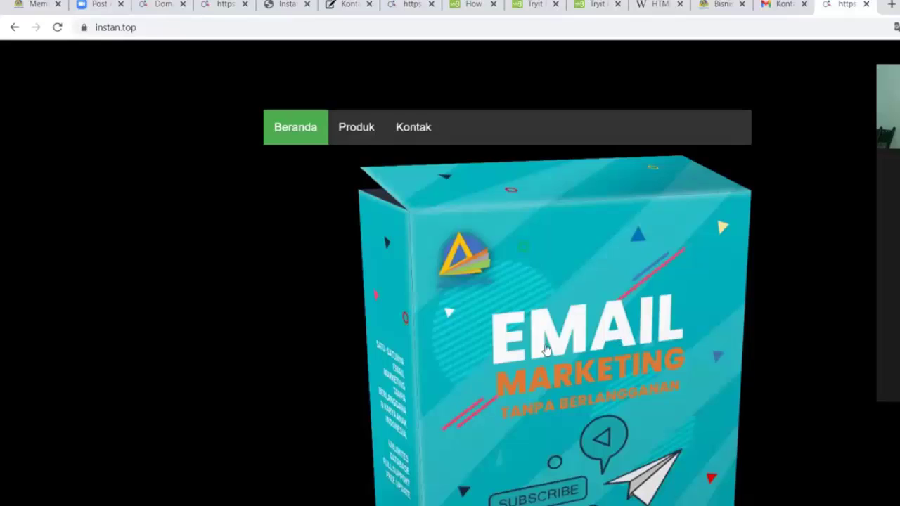
{"action": "scroll", "coordinate": [546, 347], "scroll_direction": "down", "scroll_amount": 5}
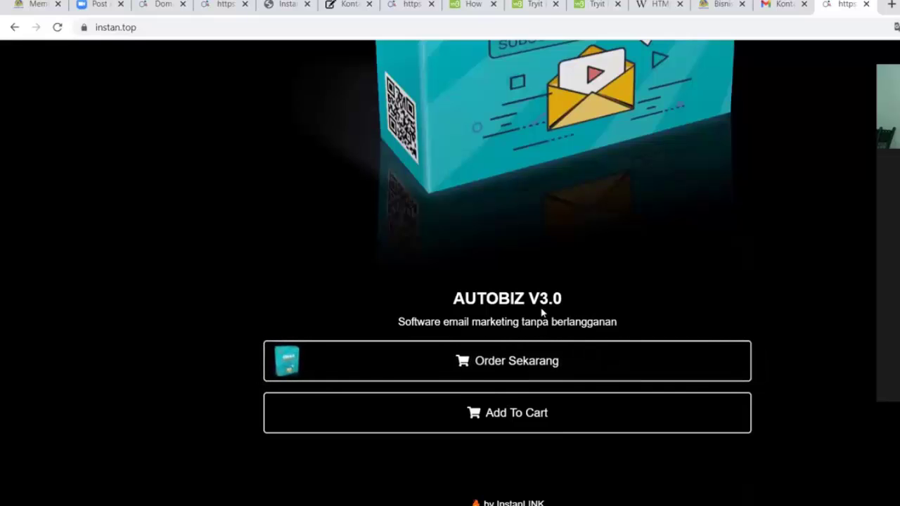
{"action": "scroll", "coordinate": [274, 229], "scroll_direction": "up", "scroll_amount": 8}
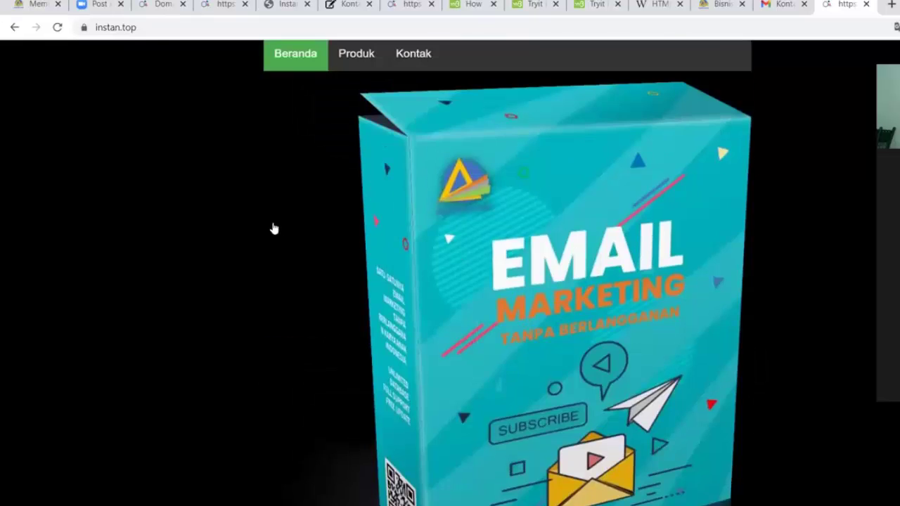
{"action": "left_click", "coordinate": [342, 127]}
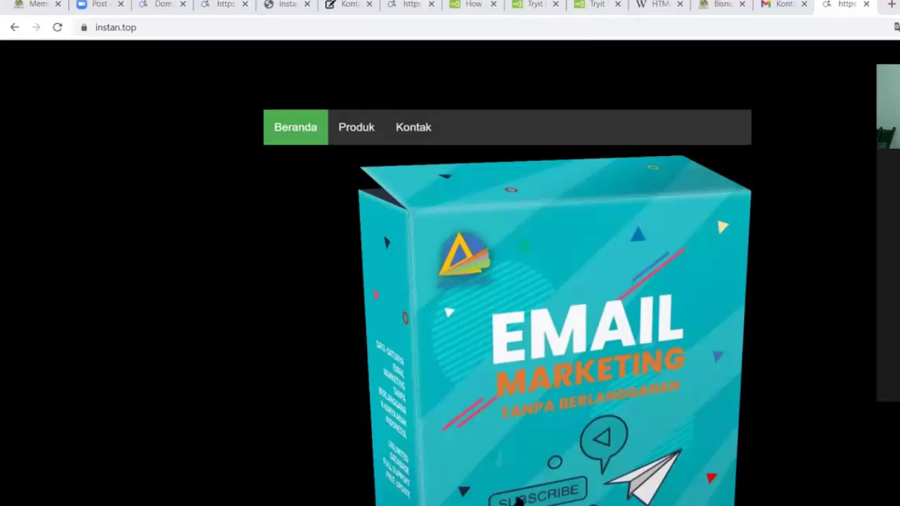
{"action": "left_click", "coordinate": [134, 5]}
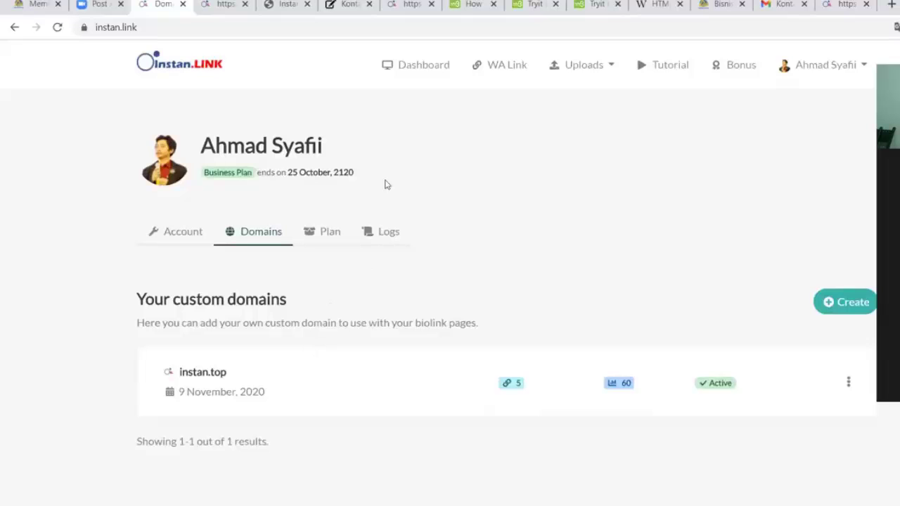
Open the Latihan Zoom 1 project from the Dashboard and review its home, product and contact links
{"action": "left_click", "coordinate": [423, 65]}
{"action": "scroll", "coordinate": [279, 283], "scroll_direction": "down", "scroll_amount": 4}
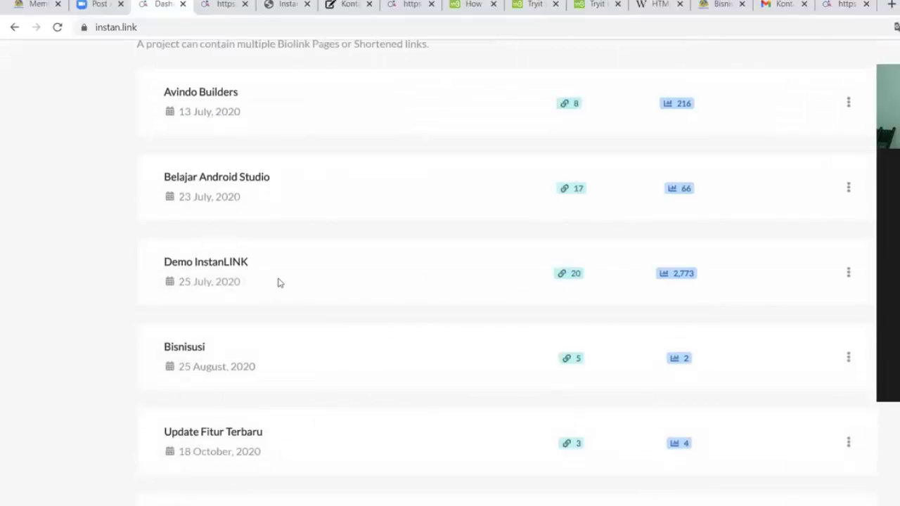
{"action": "scroll", "coordinate": [232, 282], "scroll_direction": "down", "scroll_amount": 8}
{"action": "left_click", "coordinate": [199, 267]}
{"action": "scroll", "coordinate": [310, 293], "scroll_direction": "down", "scroll_amount": 6}
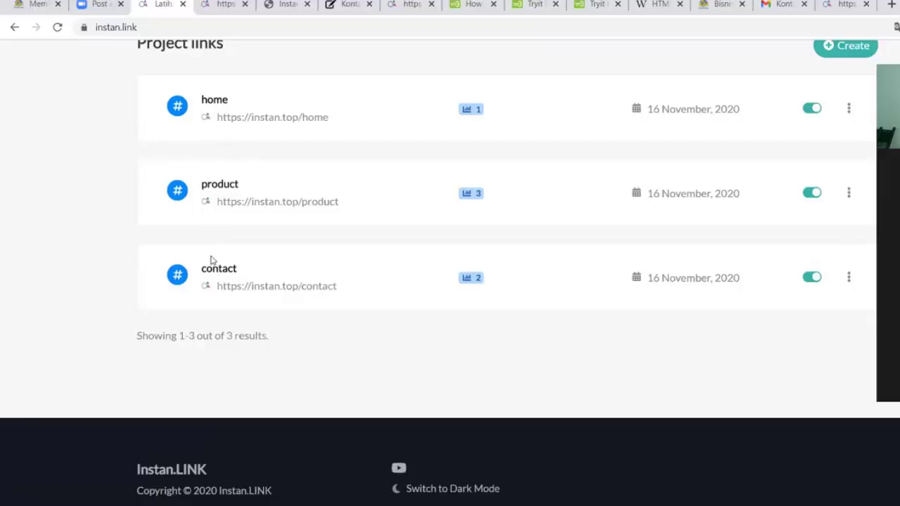
{"action": "scroll", "coordinate": [265, 246], "scroll_direction": "up", "scroll_amount": 2}
{"action": "scroll", "coordinate": [237, 193], "scroll_direction": "down", "scroll_amount": 2}
{"action": "scroll", "coordinate": [237, 133], "scroll_direction": "up", "scroll_amount": 6}
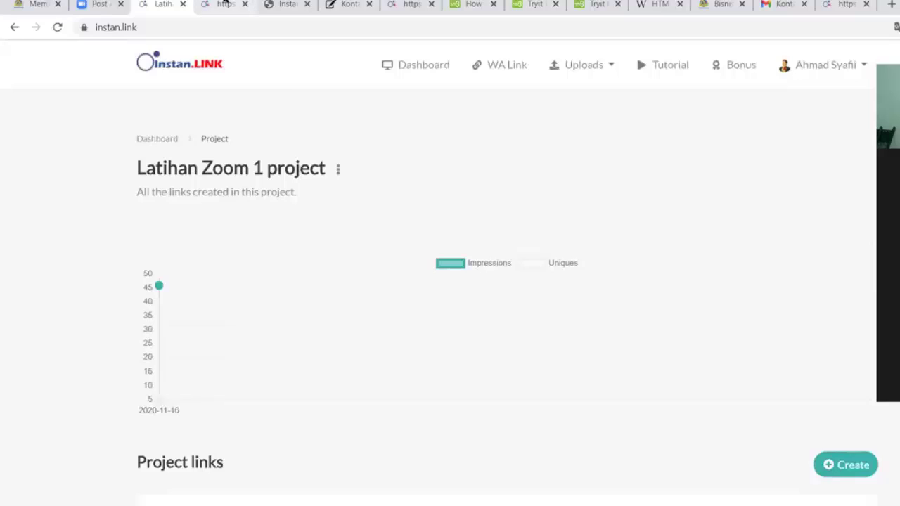
{"action": "left_click", "coordinate": [224, 5]}
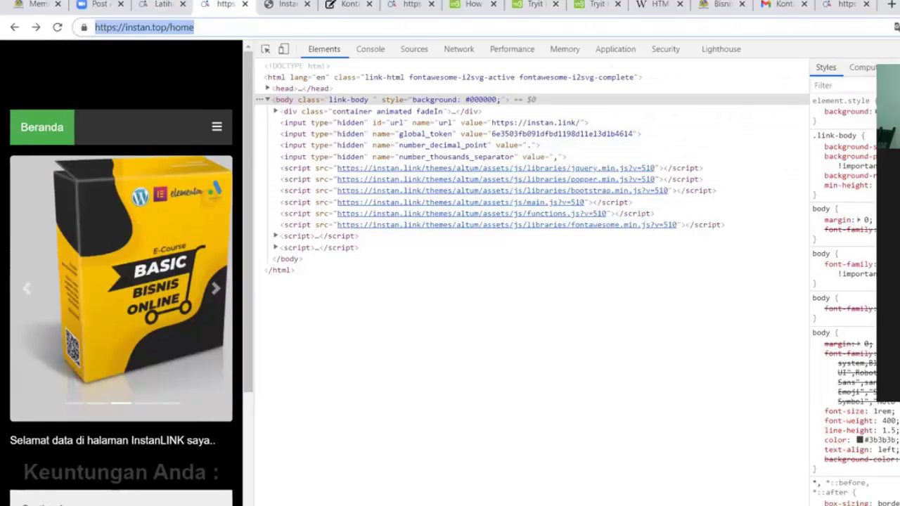
Close the developer tools, scroll through the full-width home page, and go to its Kontak page
{"action": "key", "text": "F12"}
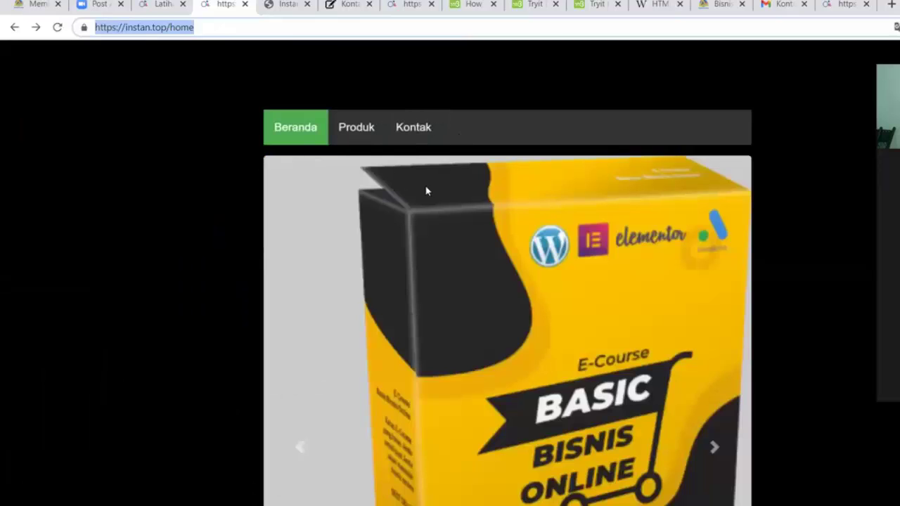
{"action": "scroll", "coordinate": [374, 192], "scroll_direction": "down", "scroll_amount": 1}
{"action": "scroll", "coordinate": [374, 192], "scroll_direction": "up", "scroll_amount": 1}
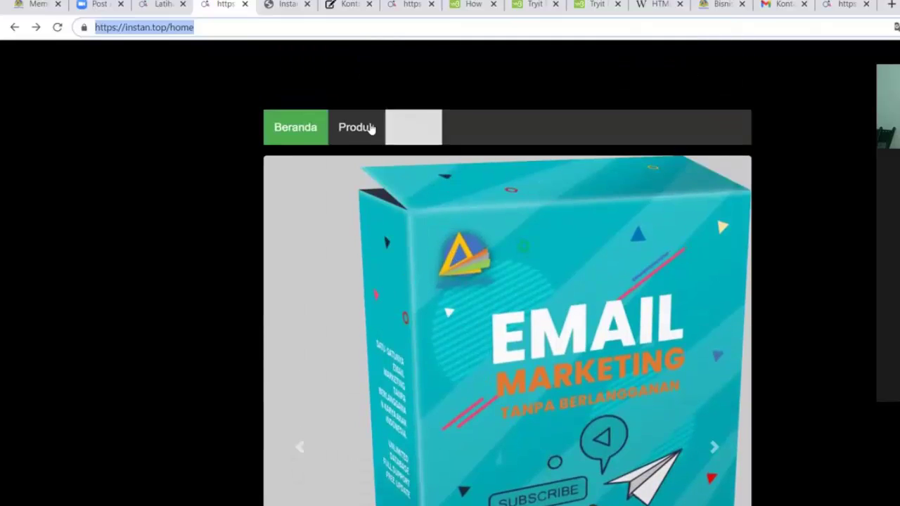
{"action": "scroll", "coordinate": [450, 165], "scroll_direction": "down", "scroll_amount": 5}
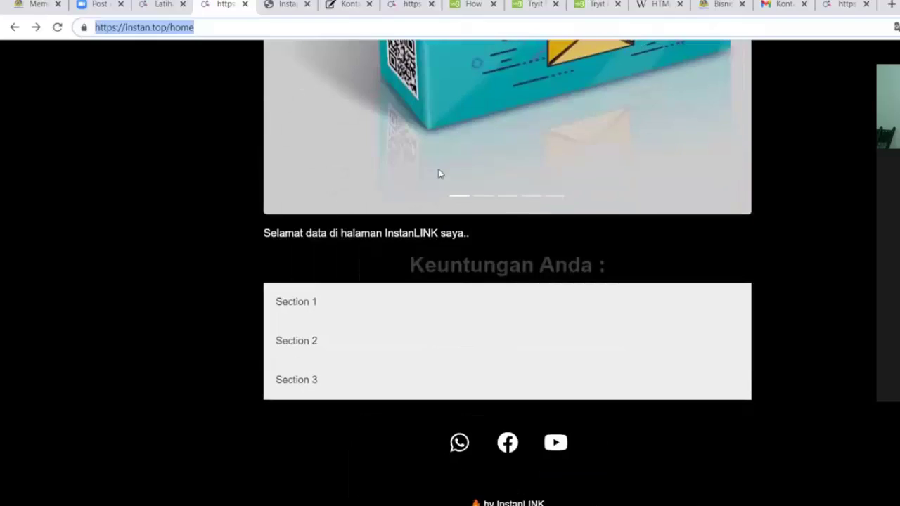
{"action": "scroll", "coordinate": [438, 170], "scroll_direction": "up", "scroll_amount": 5}
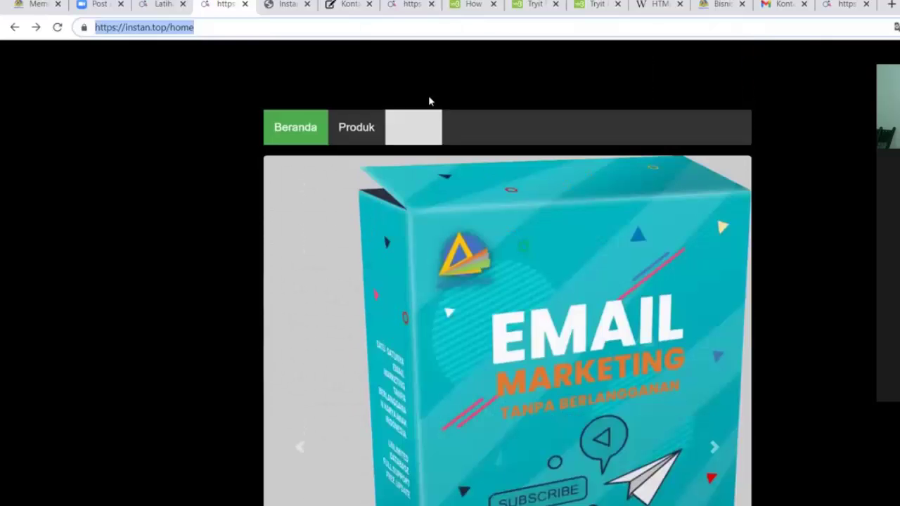
{"action": "left_click", "coordinate": [416, 129]}
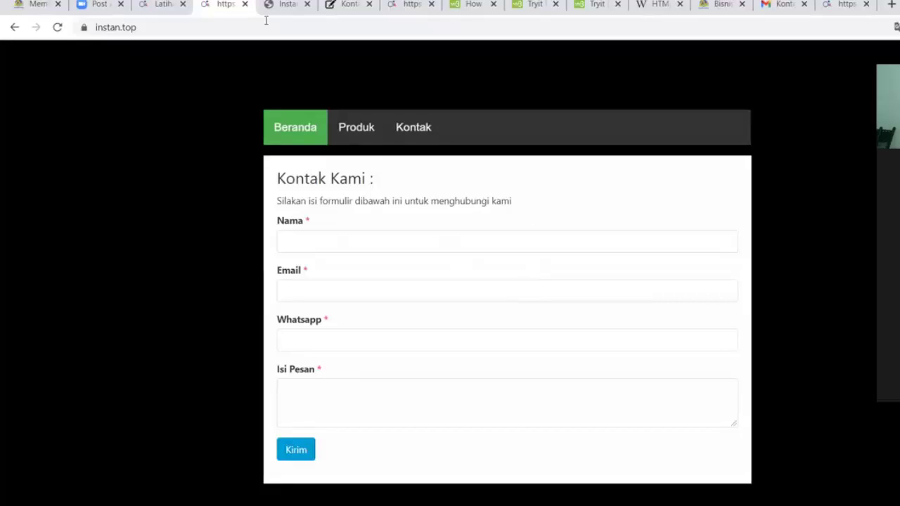
Open the home page's settings from the project links and browse the Create element types
{"action": "left_click", "coordinate": [162, 4]}
{"action": "left_click", "coordinate": [218, 254]}
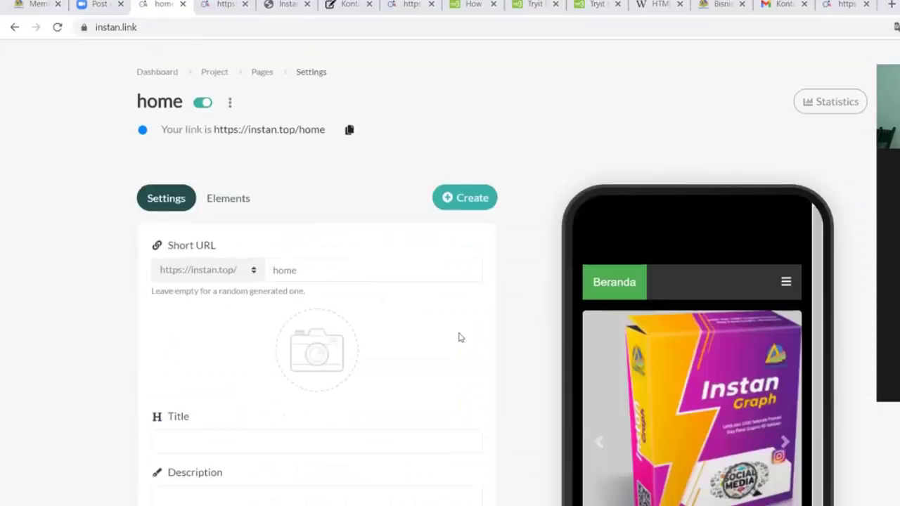
{"action": "scroll", "coordinate": [309, 174], "scroll_direction": "down", "scroll_amount": 2}
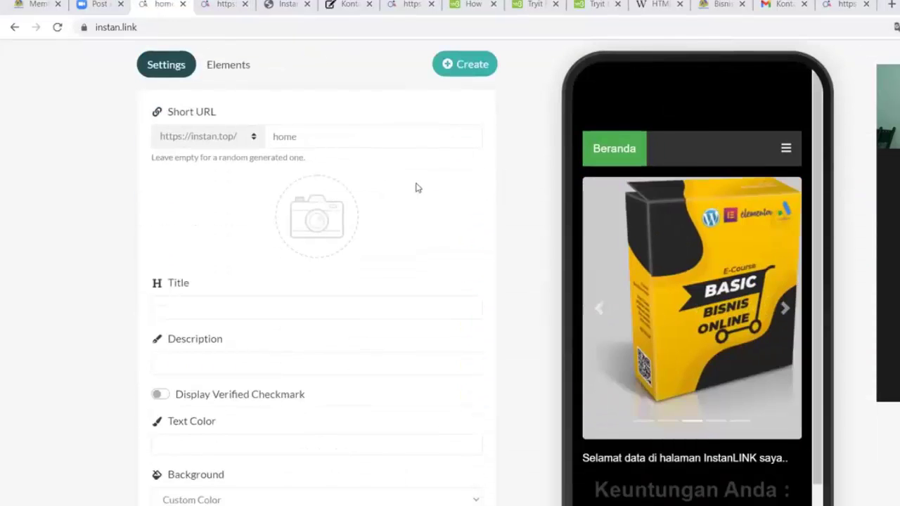
{"action": "left_click", "coordinate": [471, 76]}
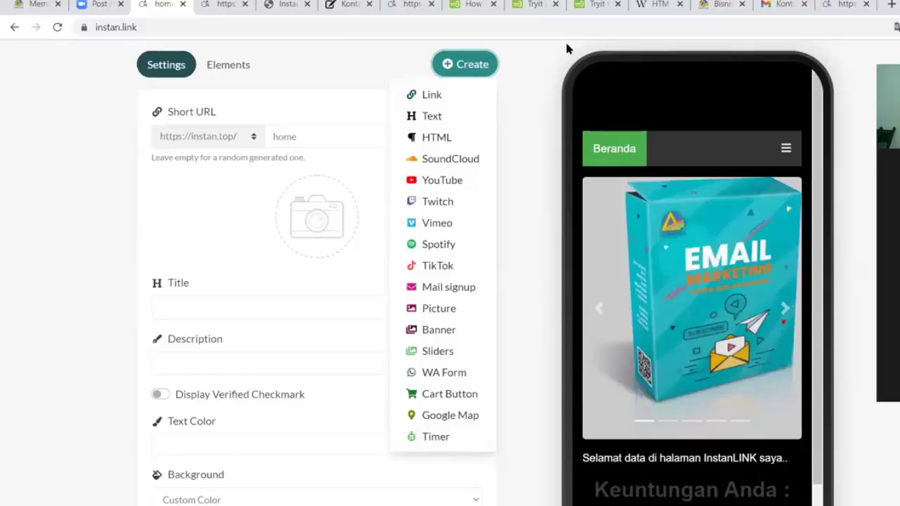
{"action": "left_click", "coordinate": [526, 107]}
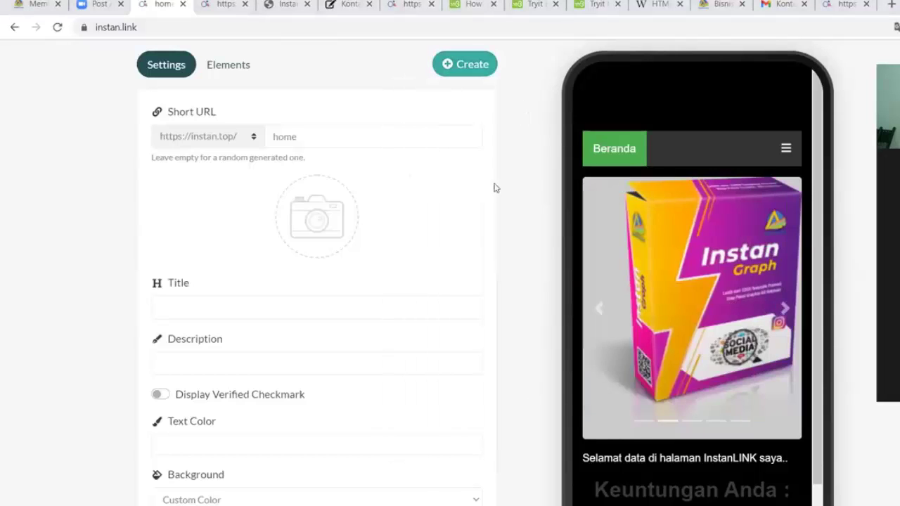
{"action": "scroll", "coordinate": [415, 198], "scroll_direction": "up", "scroll_amount": 1}
{"action": "scroll", "coordinate": [335, 210], "scroll_direction": "up", "scroll_amount": 3}
{"action": "scroll", "coordinate": [628, 263], "scroll_direction": "down", "scroll_amount": 1}
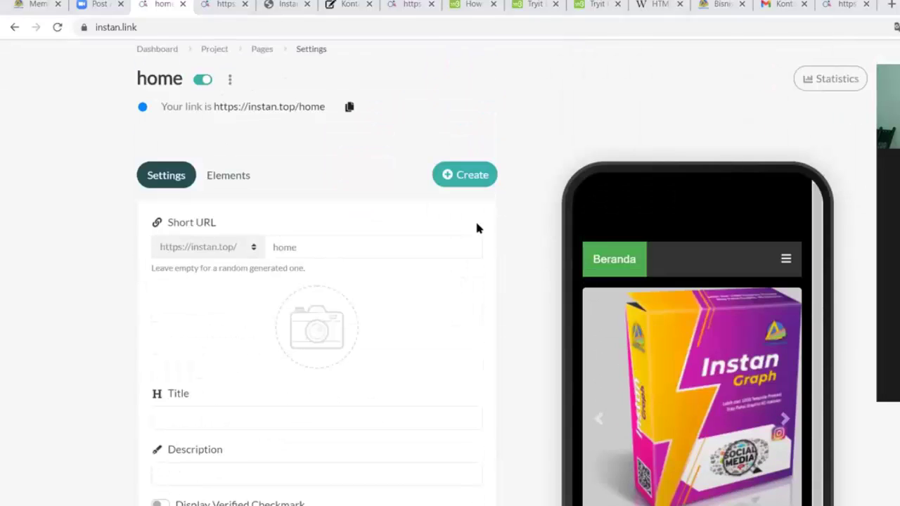
Preview the live home page in a new tab, then show the home page's Elements list
{"action": "left_click", "coordinate": [269, 106]}
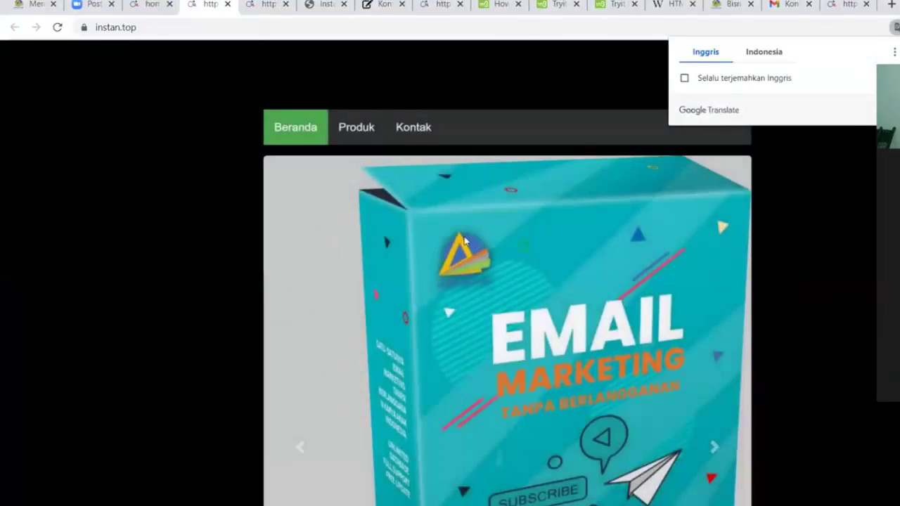
{"action": "scroll", "coordinate": [457, 279], "scroll_direction": "down", "scroll_amount": 5}
{"action": "left_click", "coordinate": [220, 6]}
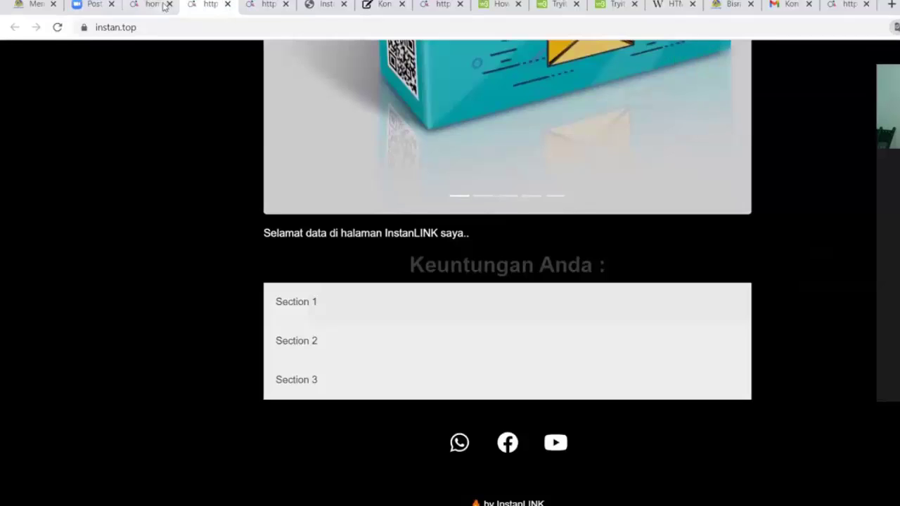
{"action": "left_click", "coordinate": [227, 4]}
{"action": "scroll", "coordinate": [358, 169], "scroll_direction": "down", "scroll_amount": 3}
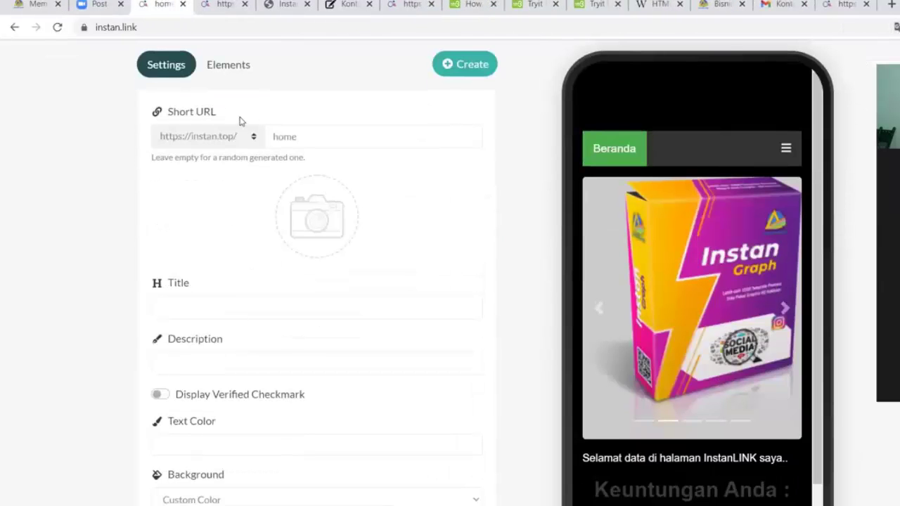
{"action": "left_click", "coordinate": [228, 64]}
{"action": "scroll", "coordinate": [727, 370], "scroll_direction": "down", "scroll_amount": 3}
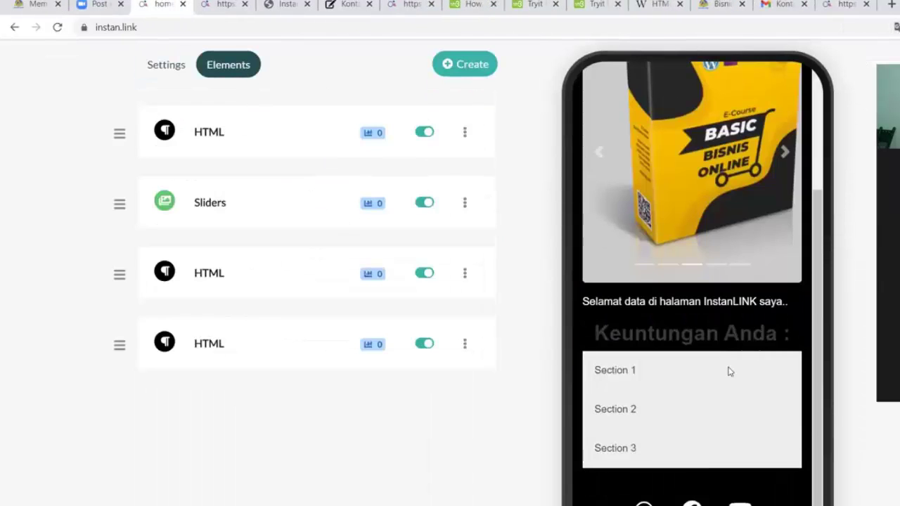
Add a countdown Timer element to the home page with Countdown Expire set to 2020/11/30
{"action": "left_click", "coordinate": [464, 70]}
{"action": "left_click", "coordinate": [436, 439]}
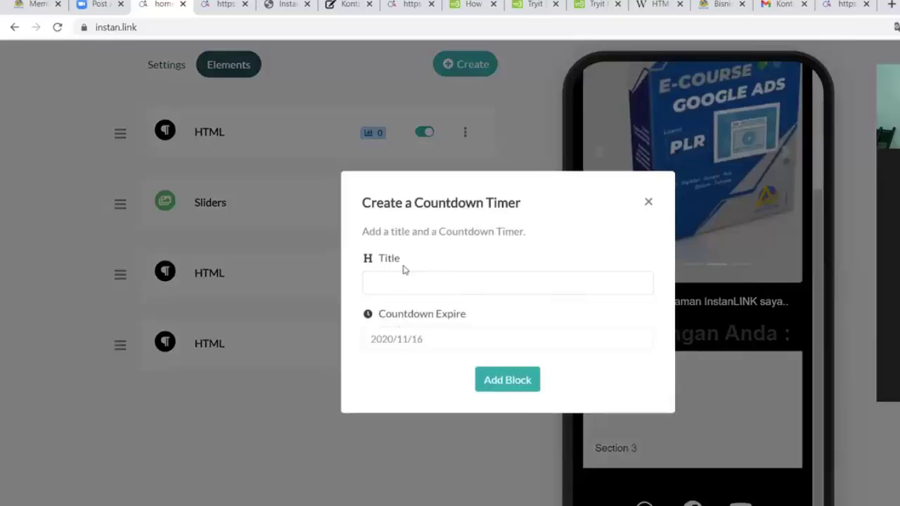
{"action": "left_click", "coordinate": [371, 275]}
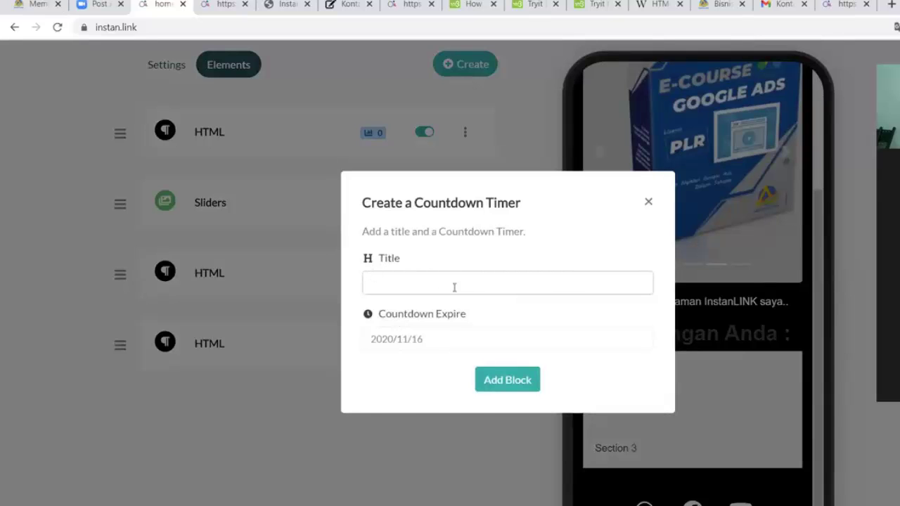
{"action": "left_click", "coordinate": [437, 338]}
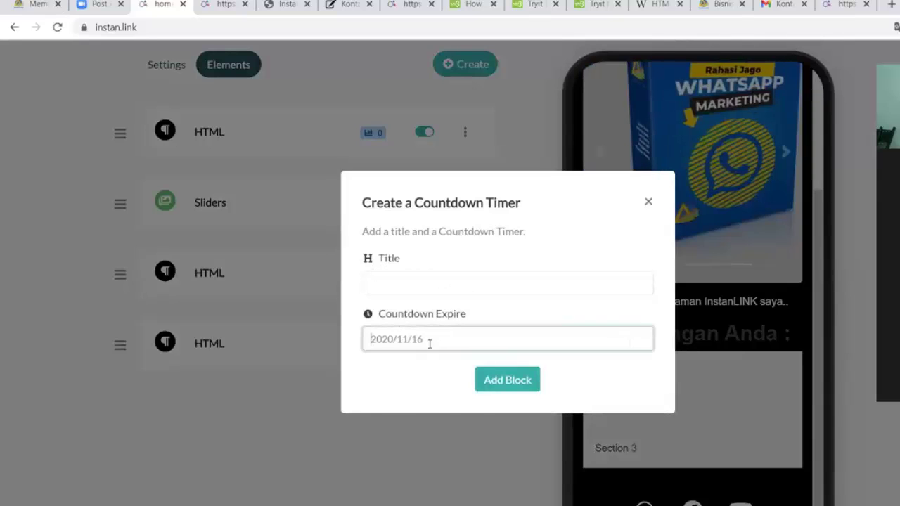
{"action": "type", "text": "202"}
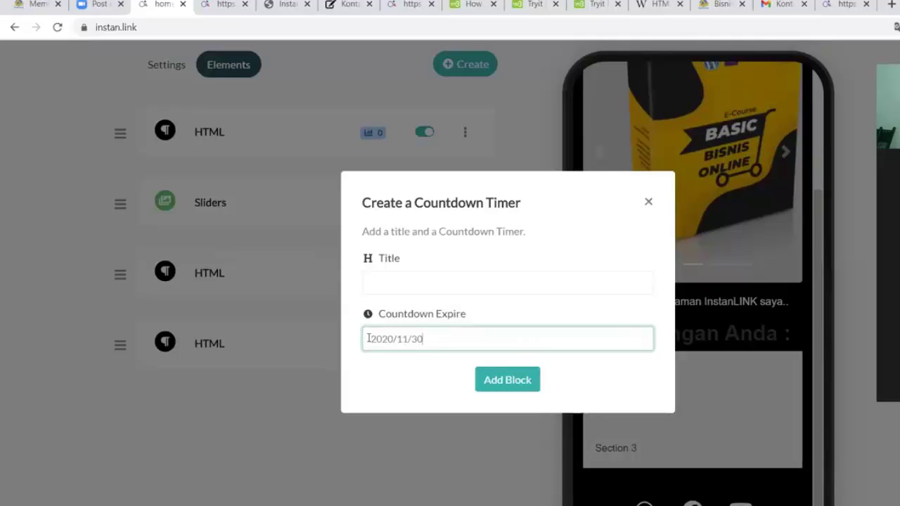
{"action": "left_click_drag", "start_coordinate": [367, 338], "coordinate": [417, 339]}
{"action": "key", "text": "ctrl+z"}
{"action": "left_click", "coordinate": [402, 338]}
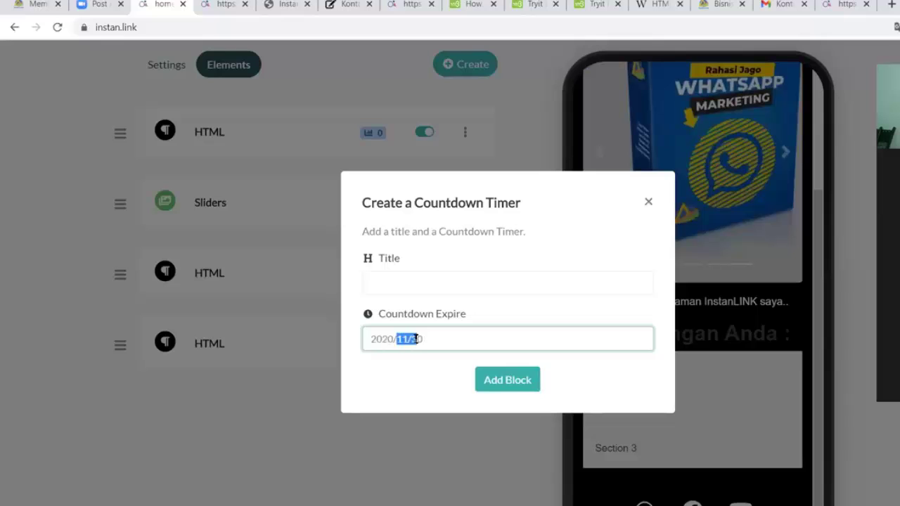
{"action": "left_click", "coordinate": [435, 345]}
{"action": "left_click", "coordinate": [503, 386]}
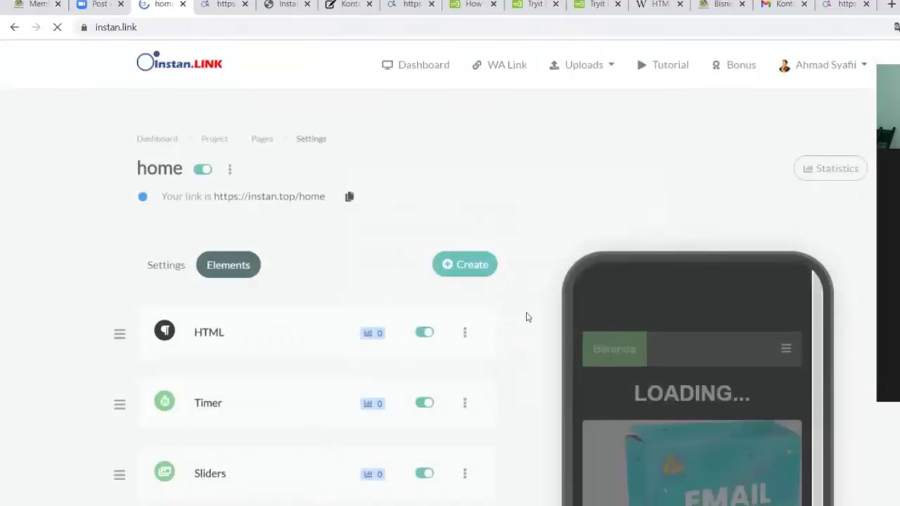
Add a Timer block below Sections 1–3 and expand its settings
{"action": "scroll", "coordinate": [548, 295], "scroll_direction": "down", "scroll_amount": 5}
{"action": "scroll", "coordinate": [572, 284], "scroll_direction": "down", "scroll_amount": 2}
{"action": "scroll", "coordinate": [681, 288], "scroll_direction": "down", "scroll_amount": 3}
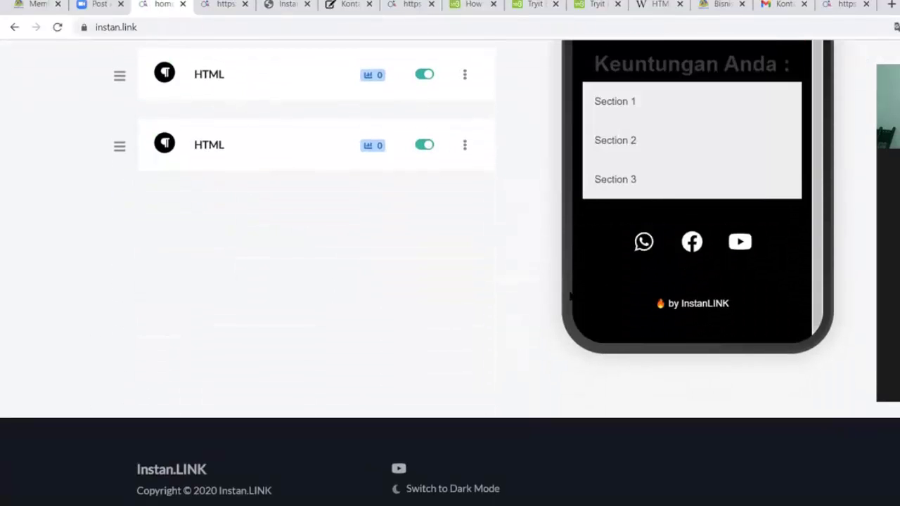
{"action": "scroll", "coordinate": [571, 295], "scroll_direction": "up", "scroll_amount": 7}
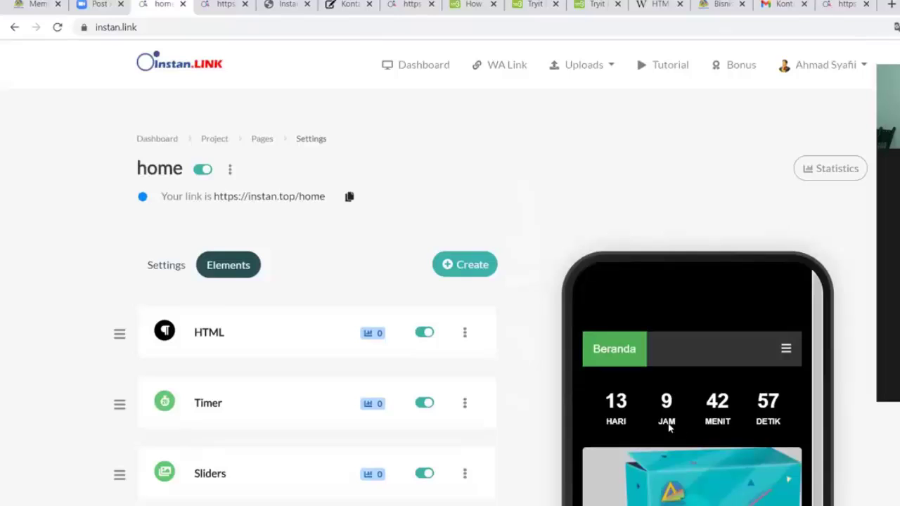
{"action": "scroll", "coordinate": [670, 425], "scroll_direction": "down", "scroll_amount": 3}
{"action": "scroll", "coordinate": [422, 281], "scroll_direction": "down", "scroll_amount": 4}
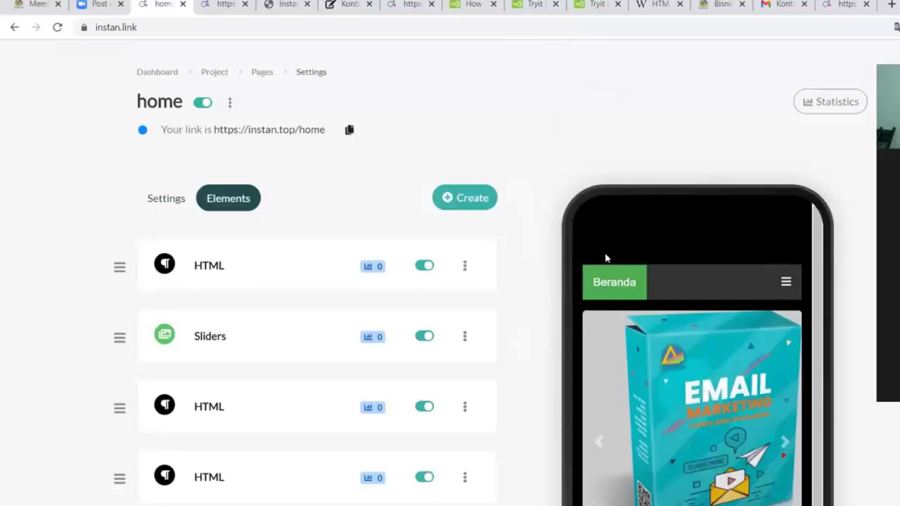
{"action": "scroll", "coordinate": [606, 258], "scroll_direction": "down", "scroll_amount": 6}
{"action": "scroll", "coordinate": [711, 201], "scroll_direction": "up", "scroll_amount": 2}
{"action": "scroll", "coordinate": [710, 260], "scroll_direction": "down", "scroll_amount": 2}
{"action": "scroll", "coordinate": [422, 255], "scroll_direction": "up", "scroll_amount": 2}
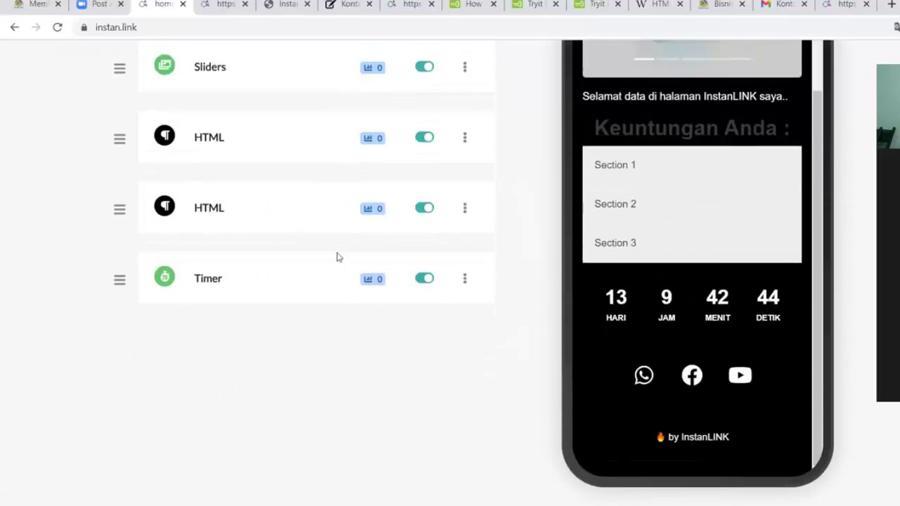
{"action": "left_click", "coordinate": [211, 282]}
{"action": "scroll", "coordinate": [341, 281], "scroll_direction": "down", "scroll_amount": 3}
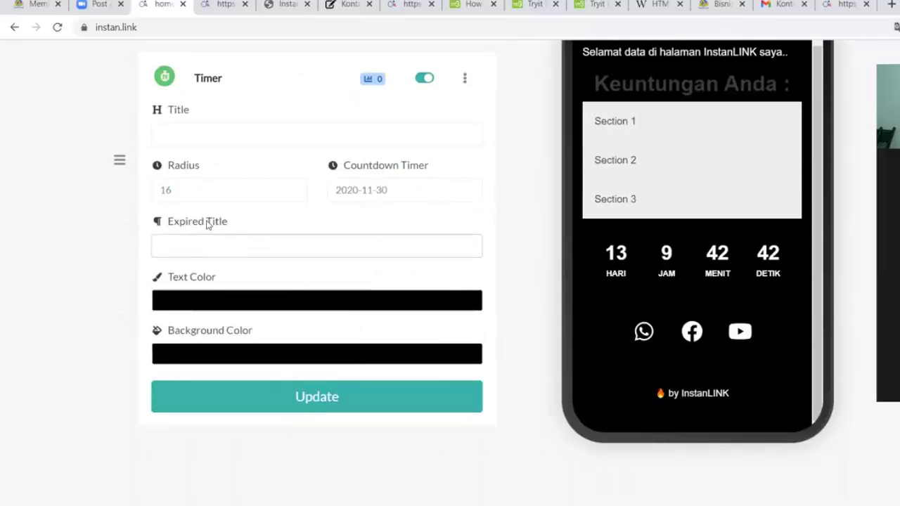
Give the Timer a white background and black (#000000) text, then update it
{"action": "left_click", "coordinate": [164, 185]}
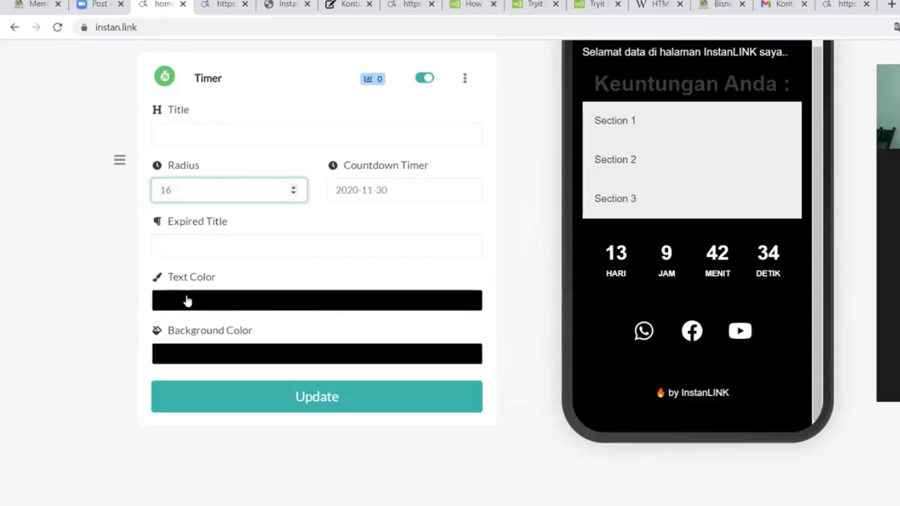
{"action": "left_click", "coordinate": [187, 362]}
{"action": "left_click_drag", "start_coordinate": [215, 403], "coordinate": [198, 377]}
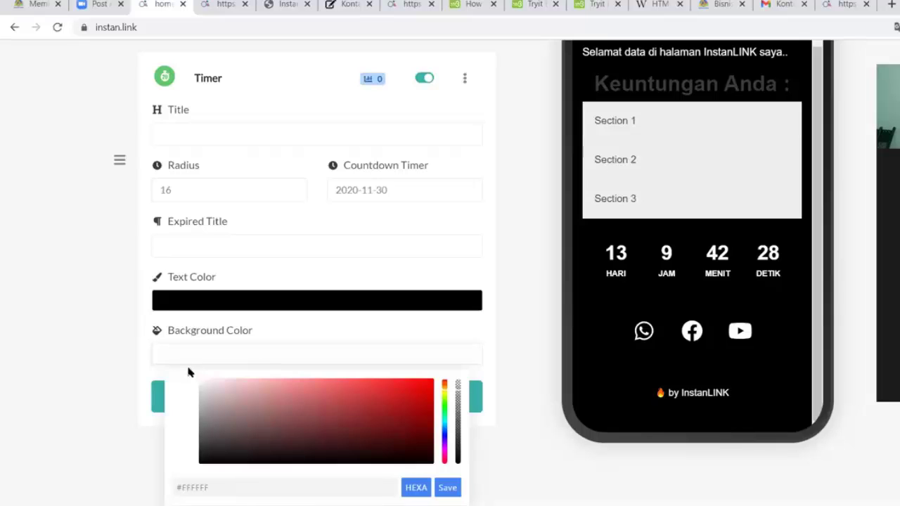
{"action": "left_click", "coordinate": [193, 299]}
{"action": "left_click_drag", "start_coordinate": [211, 345], "coordinate": [200, 412]}
{"action": "left_click", "coordinate": [70, 367]}
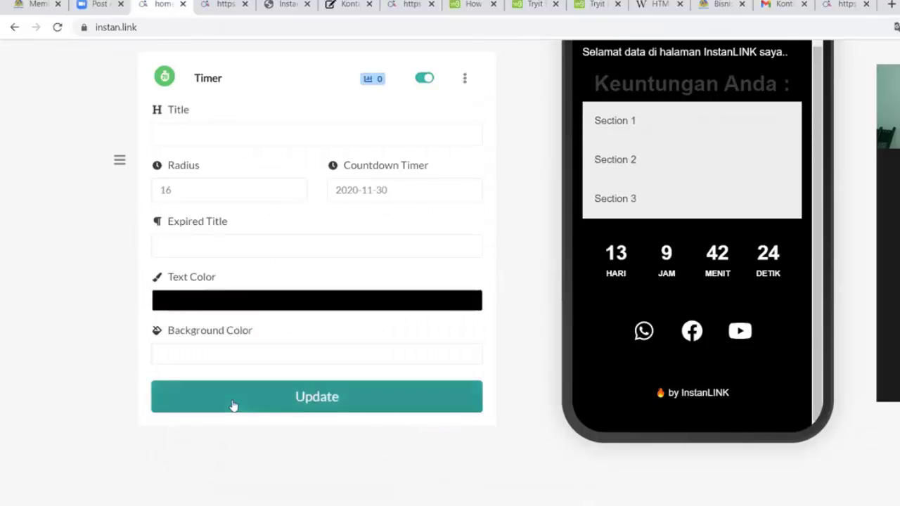
{"action": "left_click", "coordinate": [412, 395]}
{"action": "scroll", "coordinate": [761, 267], "scroll_direction": "down", "scroll_amount": 4}
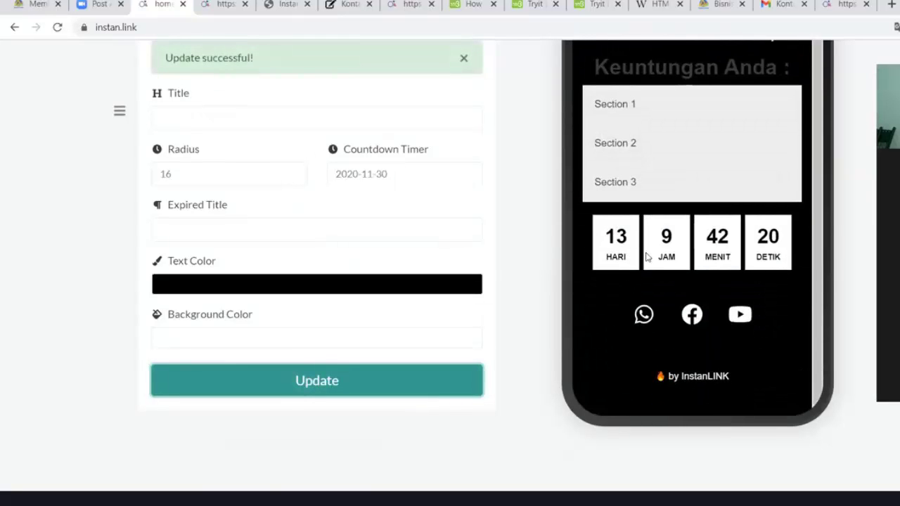
{"action": "scroll", "coordinate": [607, 239], "scroll_direction": "up", "scroll_amount": 1}
{"action": "scroll", "coordinate": [607, 240], "scroll_direction": "down", "scroll_amount": 1}
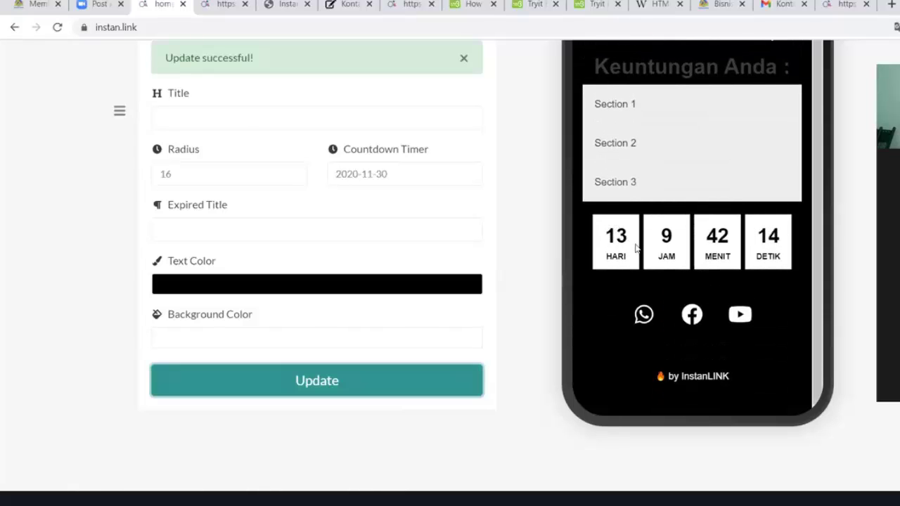
Set the Timer corner radius to 6 and update
{"action": "left_click", "coordinate": [191, 169]}
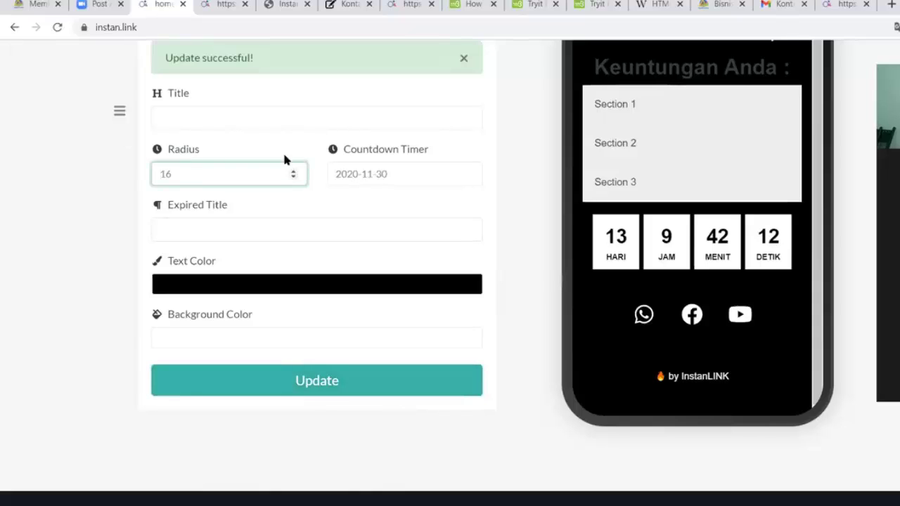
{"action": "type", "text": "6"}
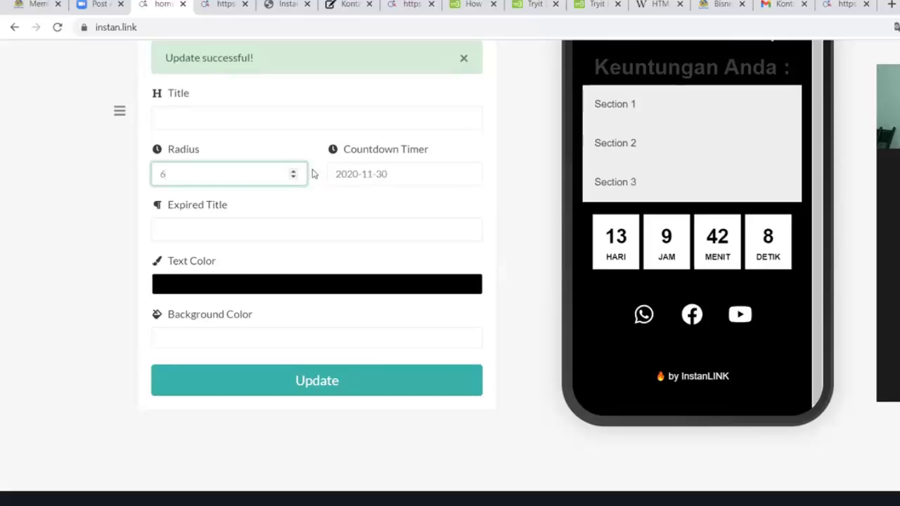
{"action": "left_click", "coordinate": [295, 380]}
{"action": "scroll", "coordinate": [646, 284], "scroll_direction": "down", "scroll_amount": 3}
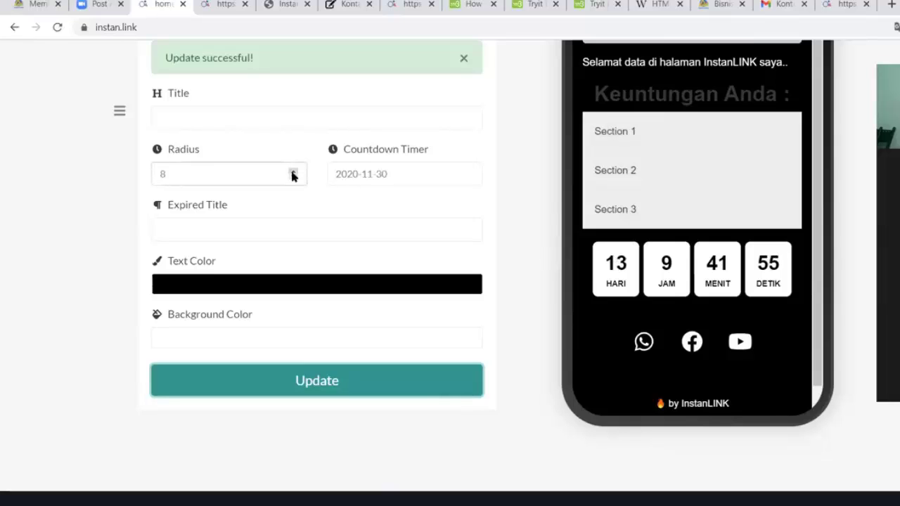
Raise the radius to 44 and update, then replace it with 16 and update
{"action": "double_click", "coordinate": [293, 172]}
{"action": "left_click", "coordinate": [292, 172]}
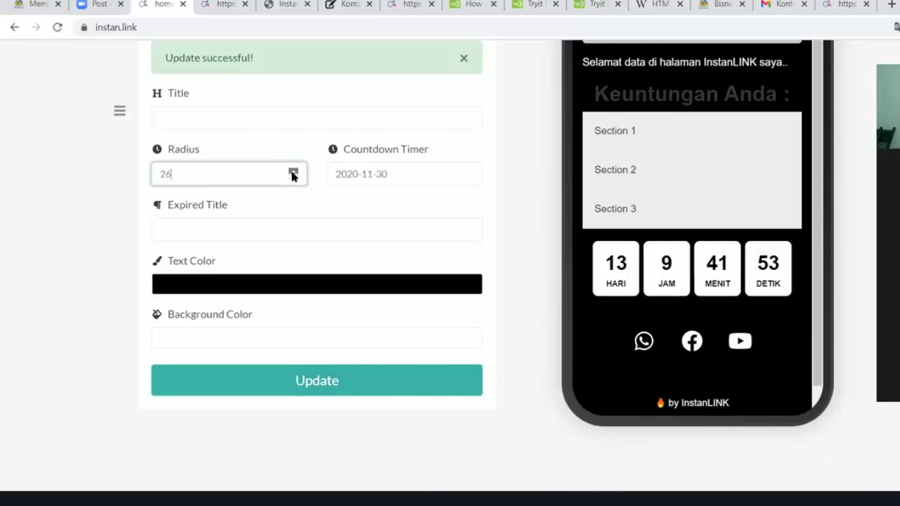
{"action": "left_click", "coordinate": [292, 172]}
{"action": "left_click", "coordinate": [306, 382]}
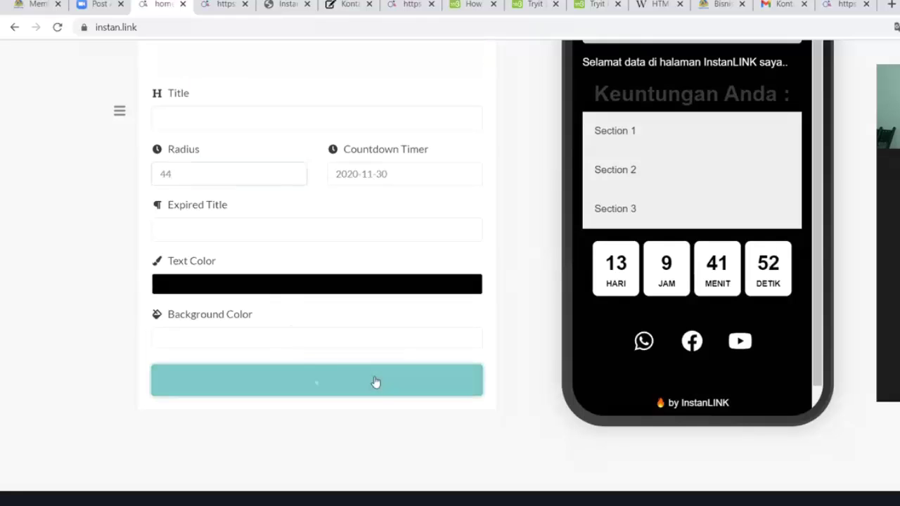
{"action": "scroll", "coordinate": [668, 330], "scroll_direction": "down", "scroll_amount": 3}
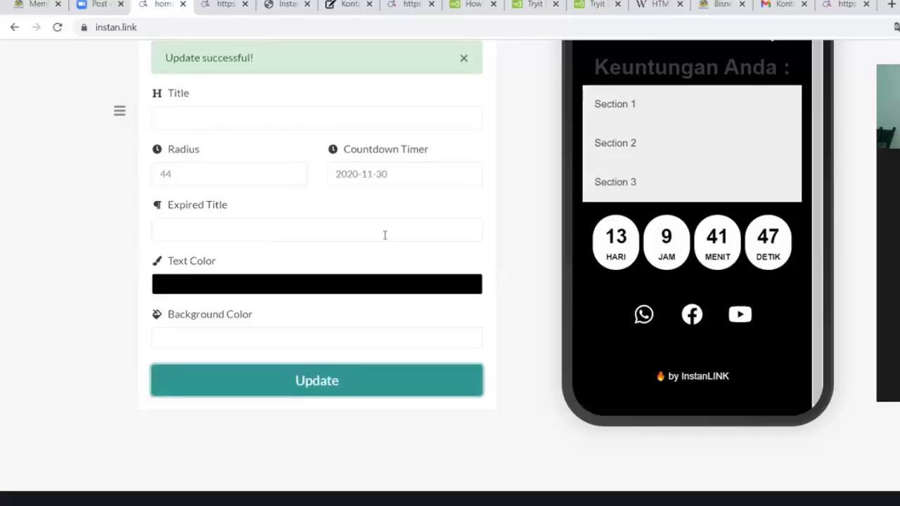
{"action": "left_click_drag", "start_coordinate": [199, 171], "coordinate": [40, 165]}
{"action": "type", "text": "16"}
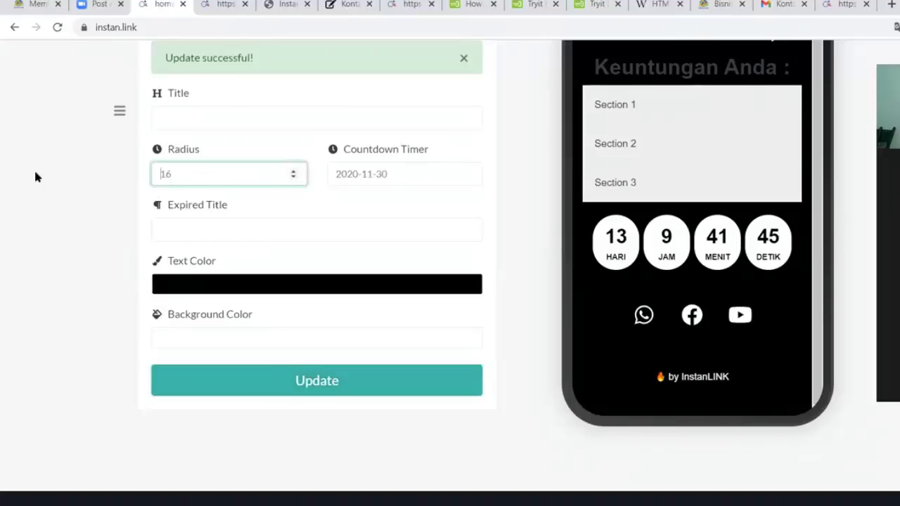
{"action": "left_click", "coordinate": [303, 384]}
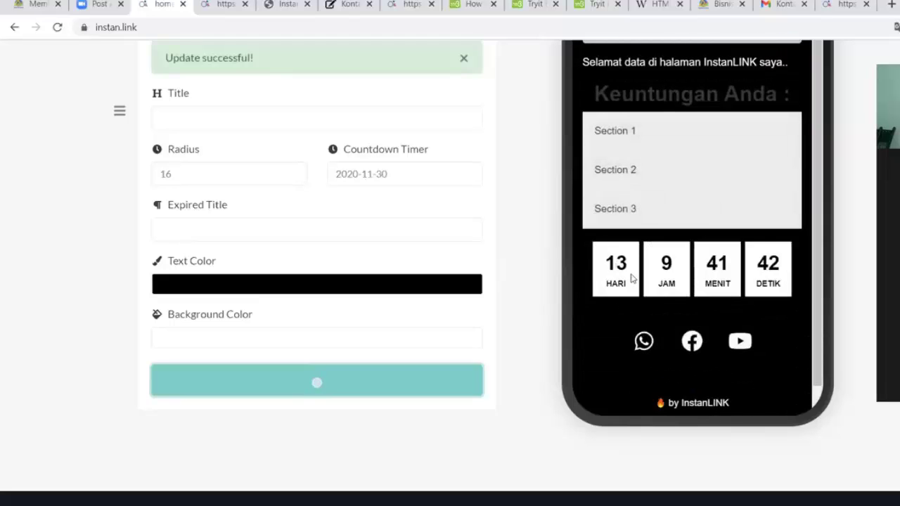
Set the countdown end date to 18 November 2020 and update the Timer
{"action": "left_click", "coordinate": [387, 174]}
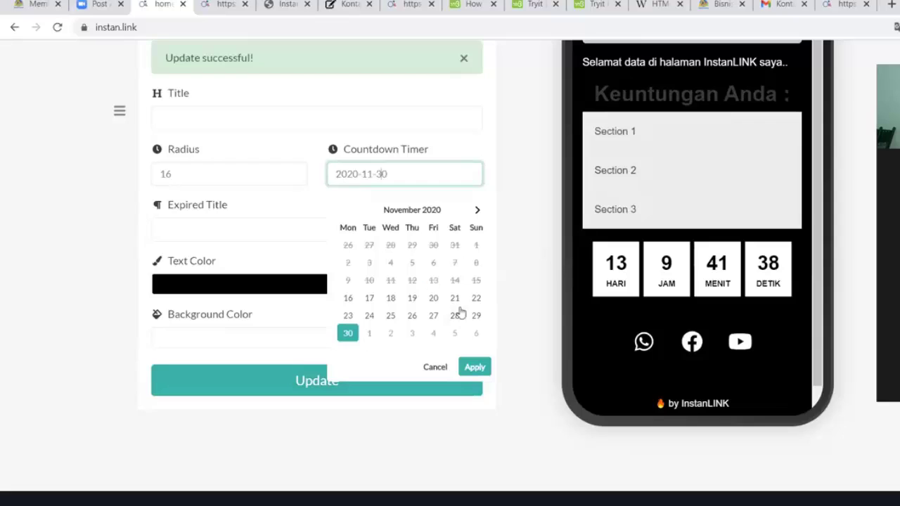
{"action": "left_click", "coordinate": [392, 298]}
{"action": "left_click", "coordinate": [474, 367]}
{"action": "left_click", "coordinate": [323, 391]}
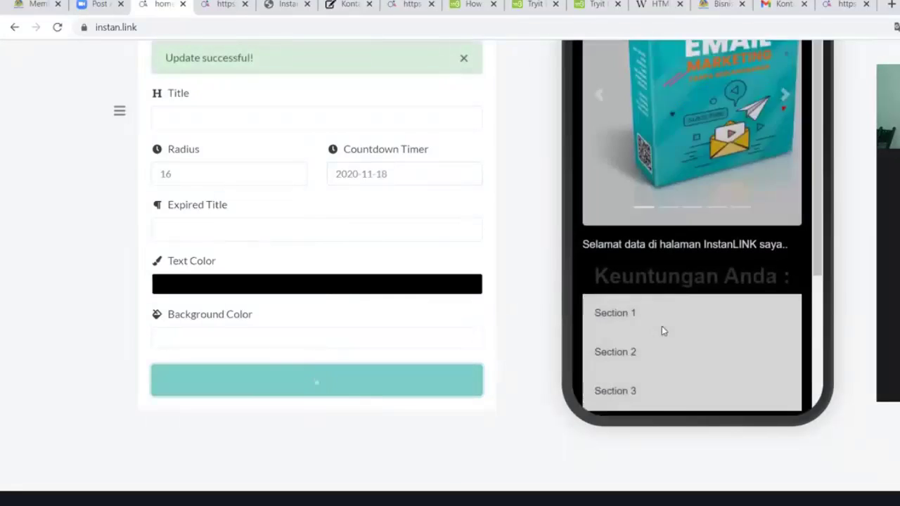
{"action": "scroll", "coordinate": [662, 327], "scroll_direction": "down", "scroll_amount": 3}
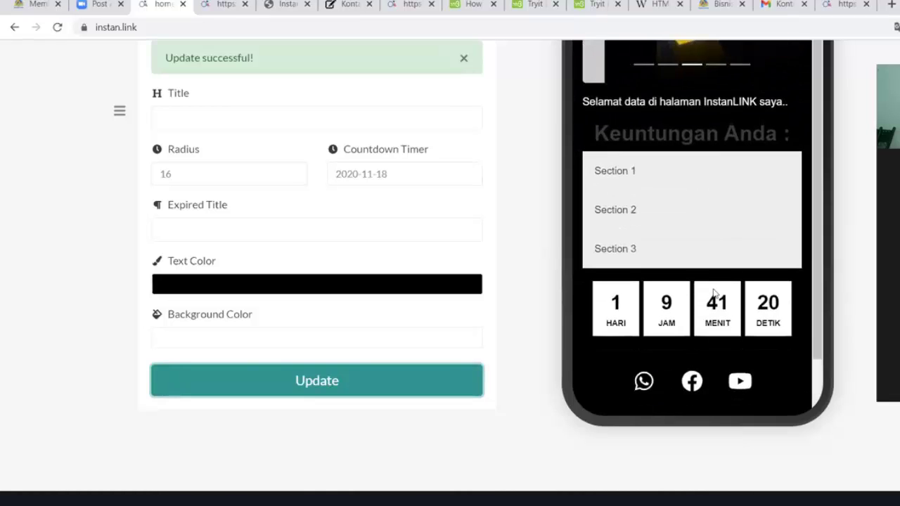
{"action": "scroll", "coordinate": [561, 280], "scroll_direction": "down", "scroll_amount": 1}
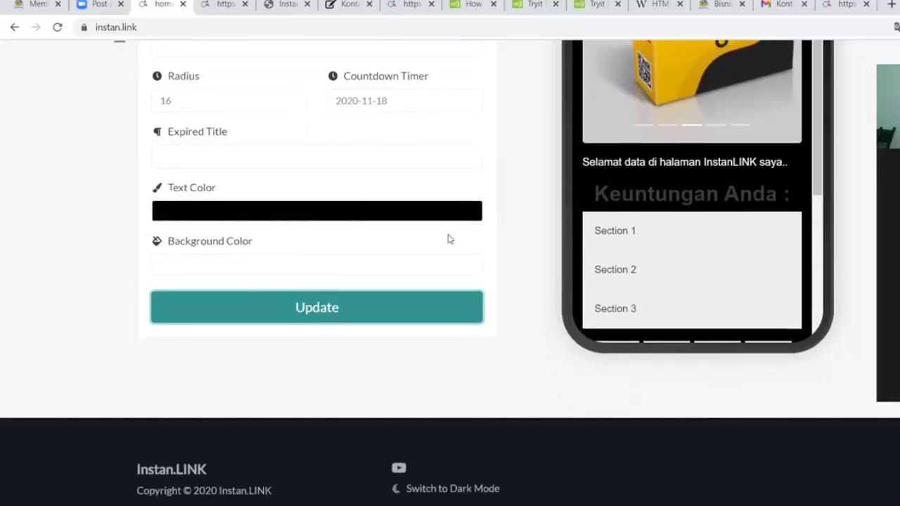
{"action": "scroll", "coordinate": [724, 295], "scroll_direction": "down", "scroll_amount": 3}
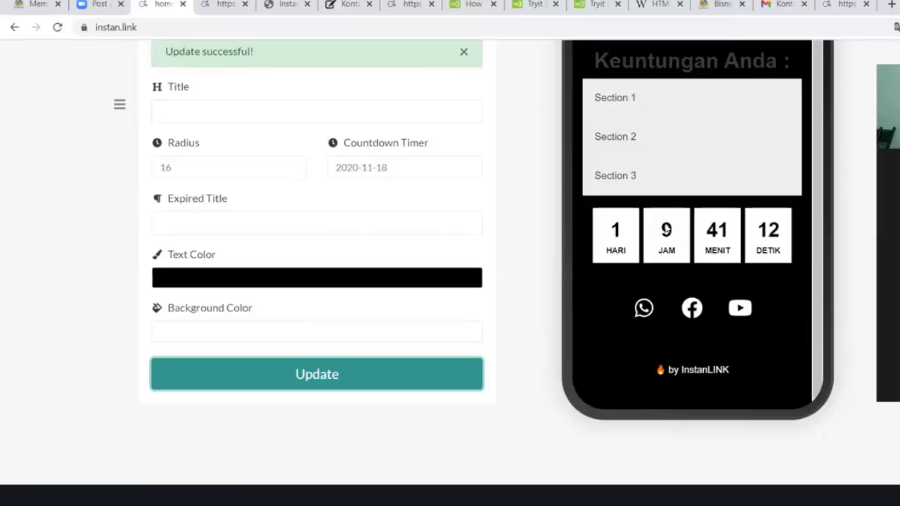
{"action": "scroll", "coordinate": [679, 256], "scroll_direction": "up", "scroll_amount": 1}
{"action": "scroll", "coordinate": [675, 257], "scroll_direction": "down", "scroll_amount": 1}
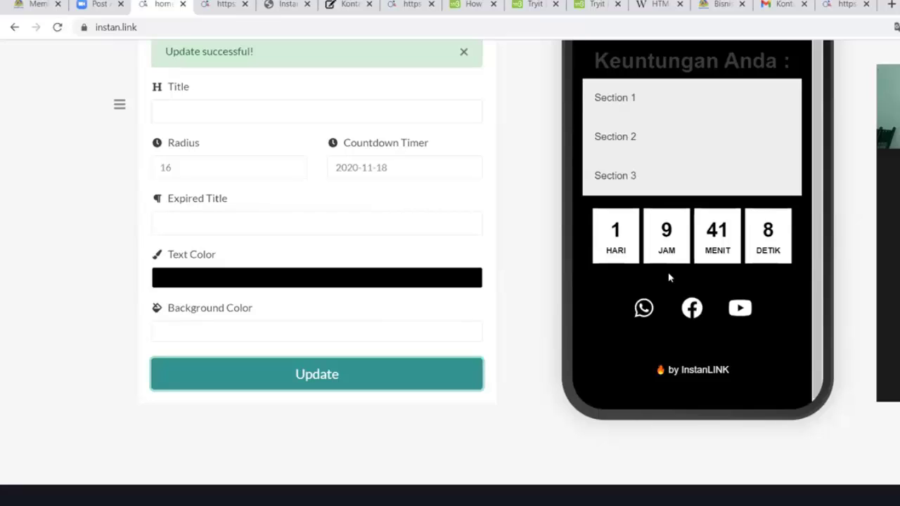
{"action": "scroll", "coordinate": [672, 285], "scroll_direction": "up", "scroll_amount": 1}
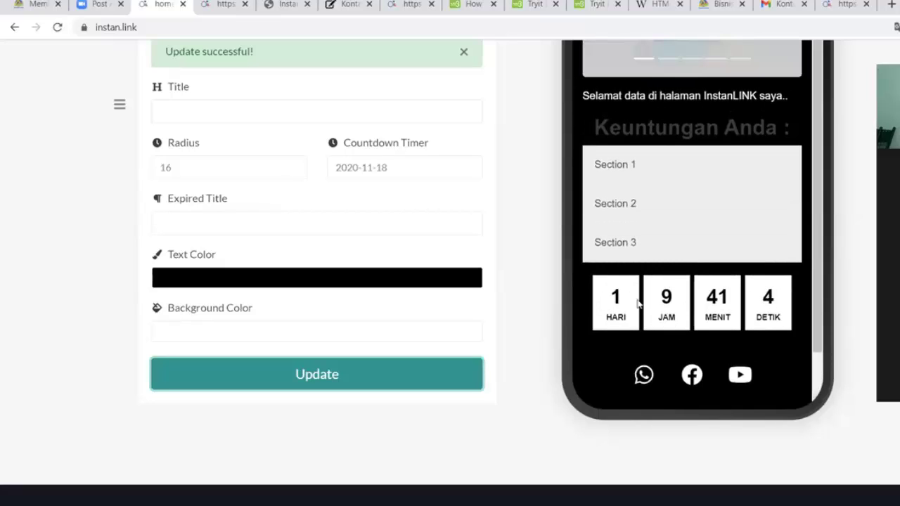
{"action": "scroll", "coordinate": [633, 295], "scroll_direction": "up", "scroll_amount": 3}
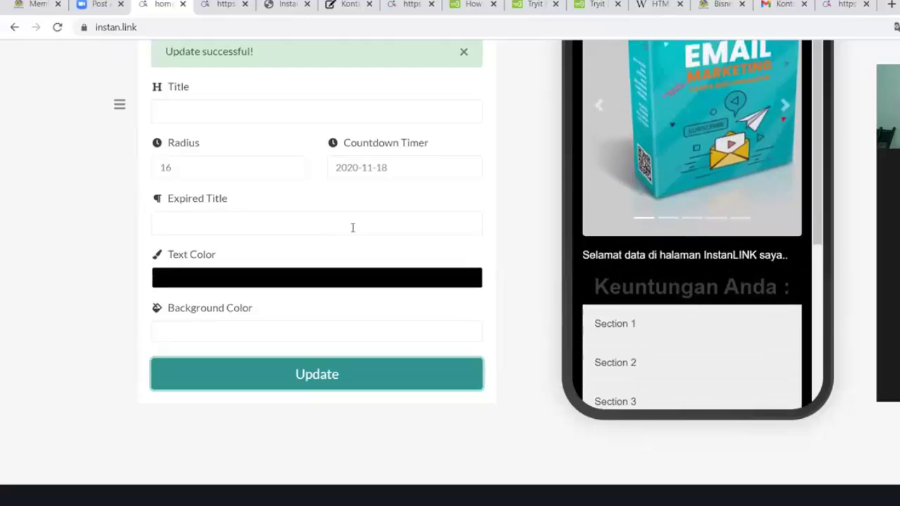
{"action": "scroll", "coordinate": [351, 227], "scroll_direction": "up", "scroll_amount": 5}
{"action": "scroll", "coordinate": [318, 224], "scroll_direction": "down", "scroll_amount": 5}
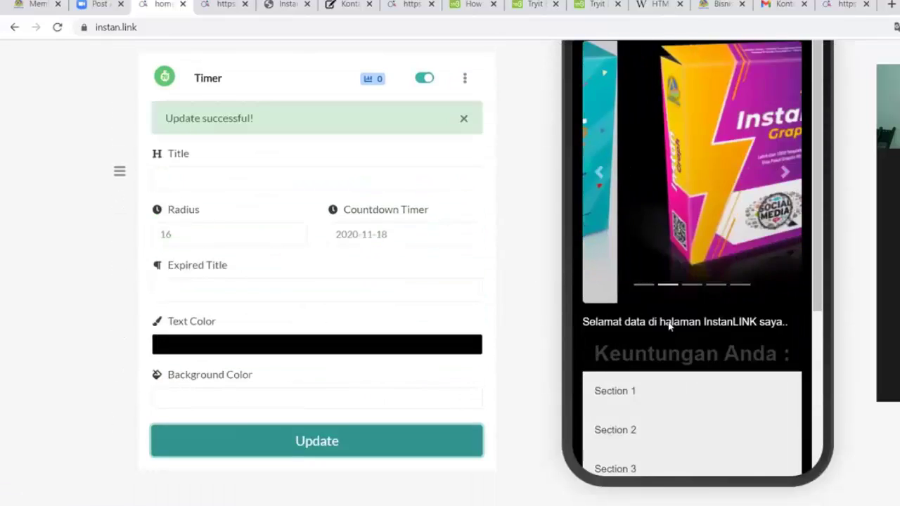
{"action": "scroll", "coordinate": [668, 324], "scroll_direction": "down", "scroll_amount": 3}
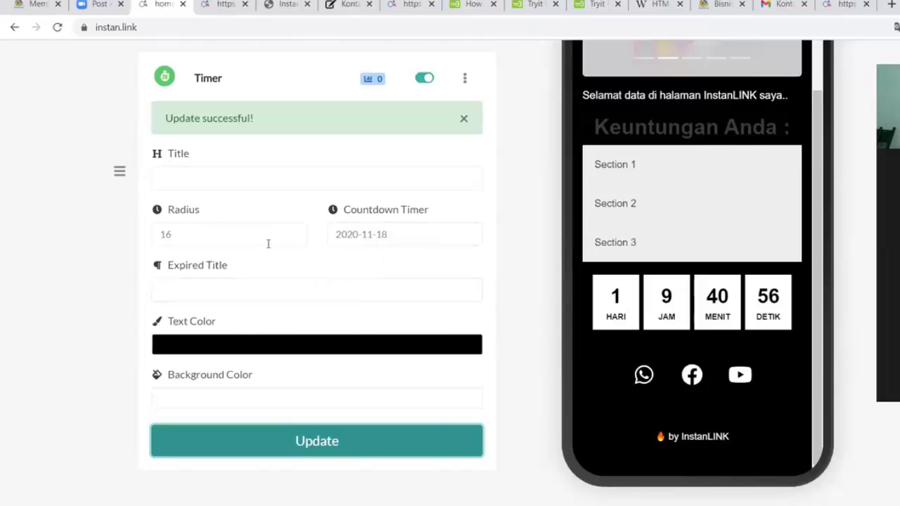
Change the countdown text colour to red and save
{"action": "left_click", "coordinate": [211, 346]}
{"action": "left_click", "coordinate": [213, 381]}
{"action": "left_click", "coordinate": [343, 384]}
{"action": "left_click_drag", "start_coordinate": [386, 390], "coordinate": [454, 375]}
{"action": "left_click", "coordinate": [509, 335]}
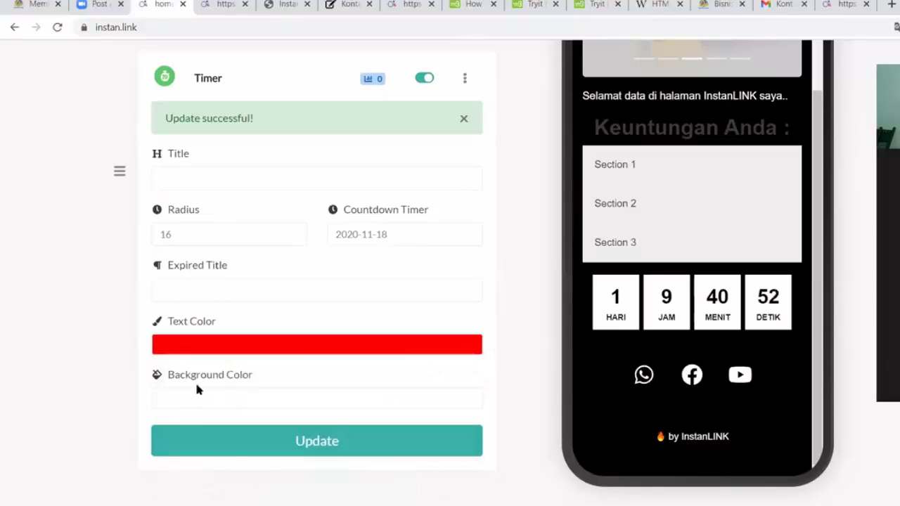
{"action": "left_click", "coordinate": [241, 438]}
{"action": "scroll", "coordinate": [687, 339], "scroll_direction": "down", "scroll_amount": 3}
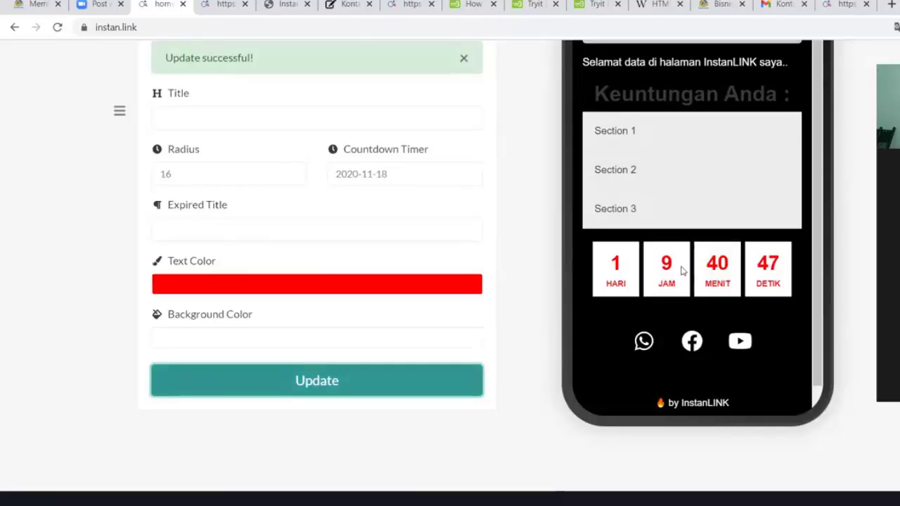
Set the countdown background to orange (#F78B04) and update
{"action": "left_click", "coordinate": [188, 342]}
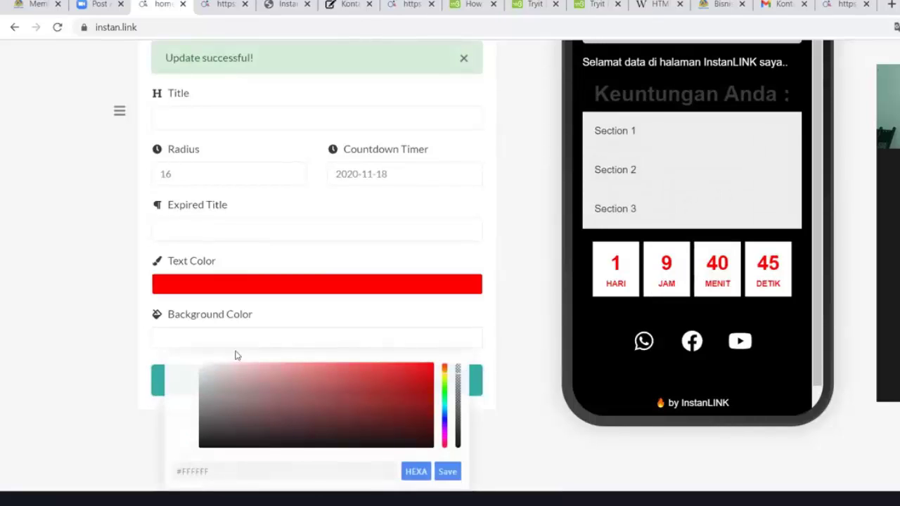
{"action": "left_click", "coordinate": [400, 386]}
{"action": "left_click", "coordinate": [445, 380]}
{"action": "left_click_drag", "start_coordinate": [413, 391], "coordinate": [428, 367]}
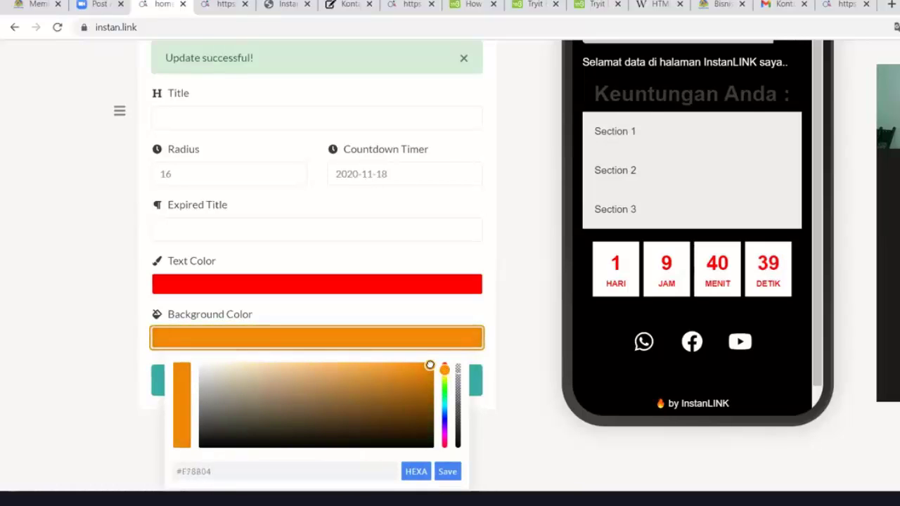
{"action": "left_click", "coordinate": [447, 471]}
{"action": "left_click", "coordinate": [345, 391]}
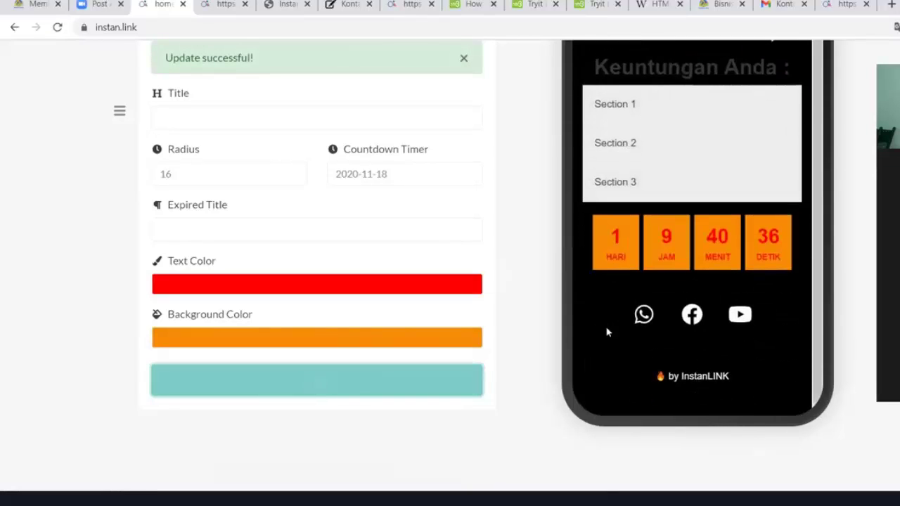
Switch the countdown text colour to white and update again
{"action": "scroll", "coordinate": [522, 363], "scroll_direction": "up", "scroll_amount": 1}
{"action": "left_click", "coordinate": [303, 352]}
{"action": "left_click_drag", "start_coordinate": [306, 398], "coordinate": [73, 347]}
{"action": "left_click", "coordinate": [72, 347]}
{"action": "left_click", "coordinate": [301, 450]}
{"action": "scroll", "coordinate": [393, 434], "scroll_direction": "down", "scroll_amount": 1}
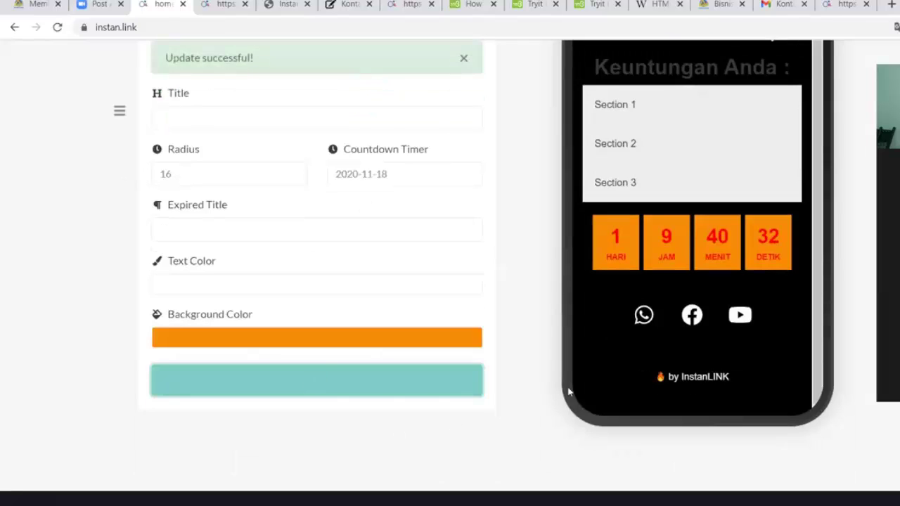
{"action": "scroll", "coordinate": [565, 269], "scroll_direction": "down", "scroll_amount": 1}
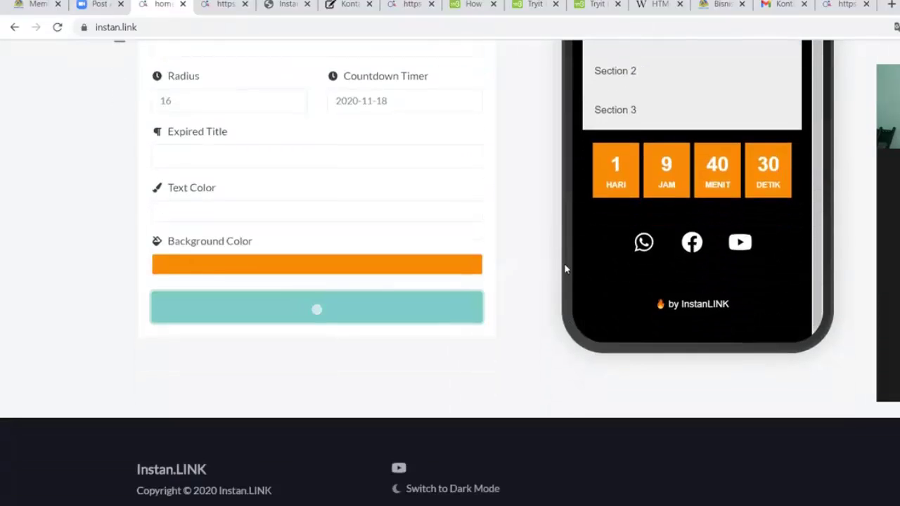